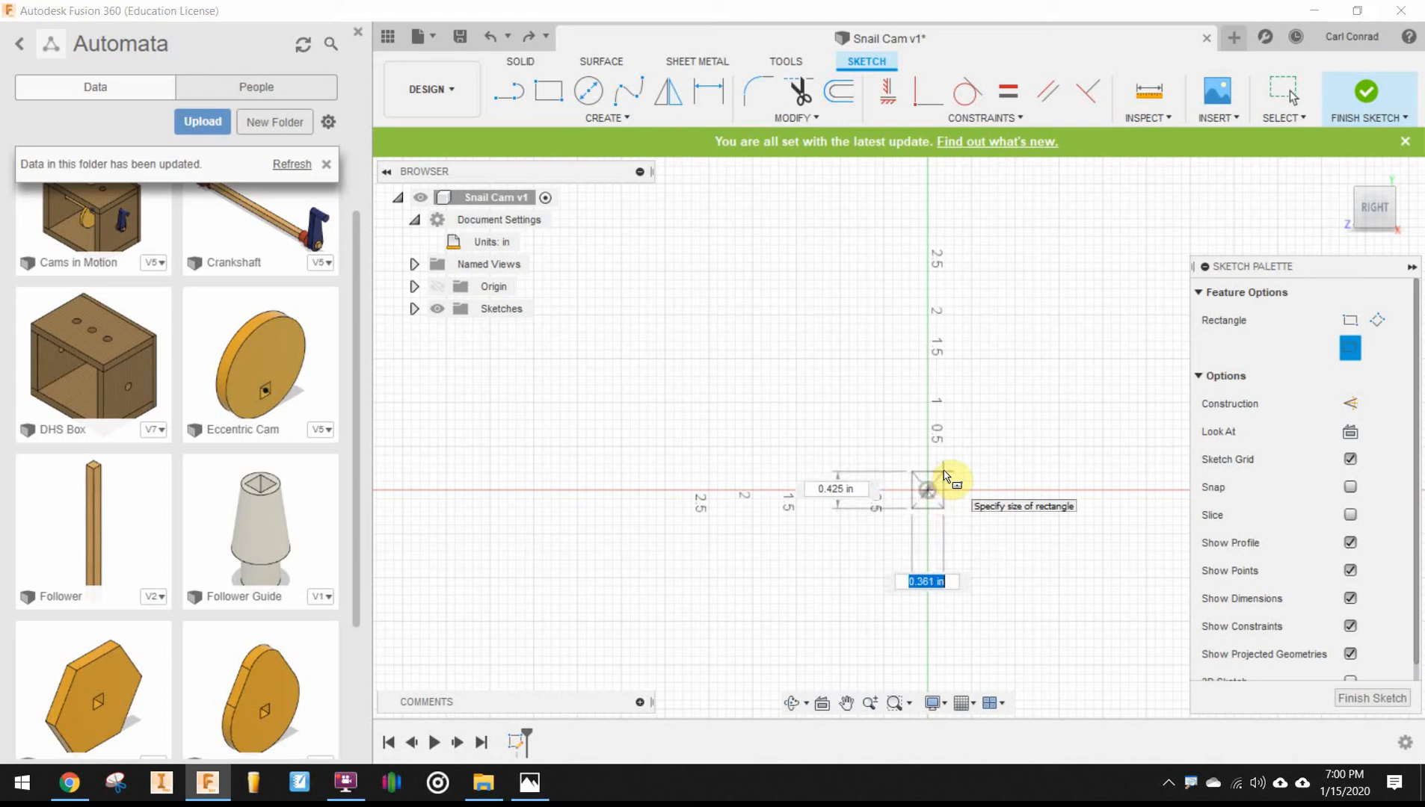
Size the center rectangle at the origin to 0.26 in wide and about 0.425 in high.
key("BackSpace")
type(".26")
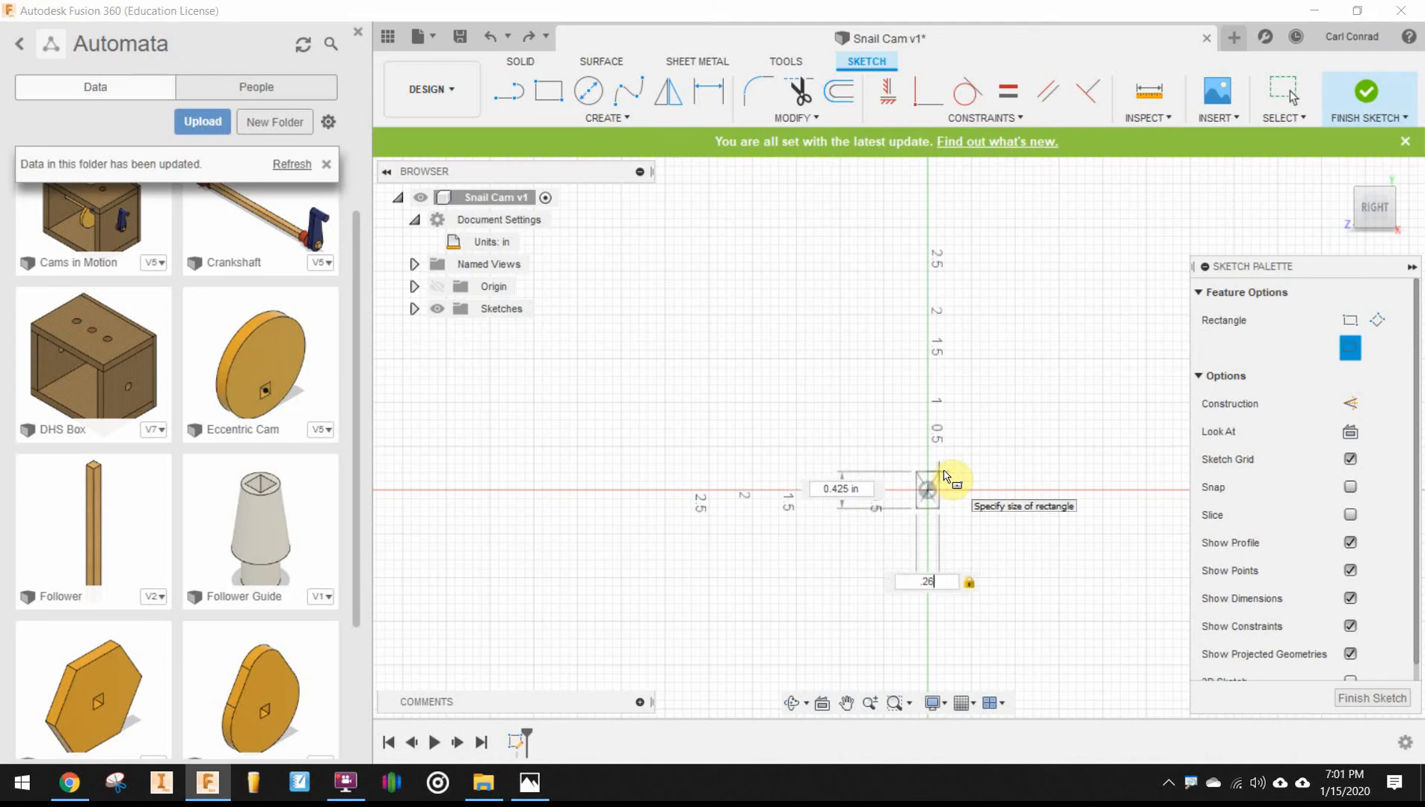
key("Return")
Make the rectangle a square by applying an Equal constraint between its vertical and horizontal sides.
scroll(944, 471, "up", 3)
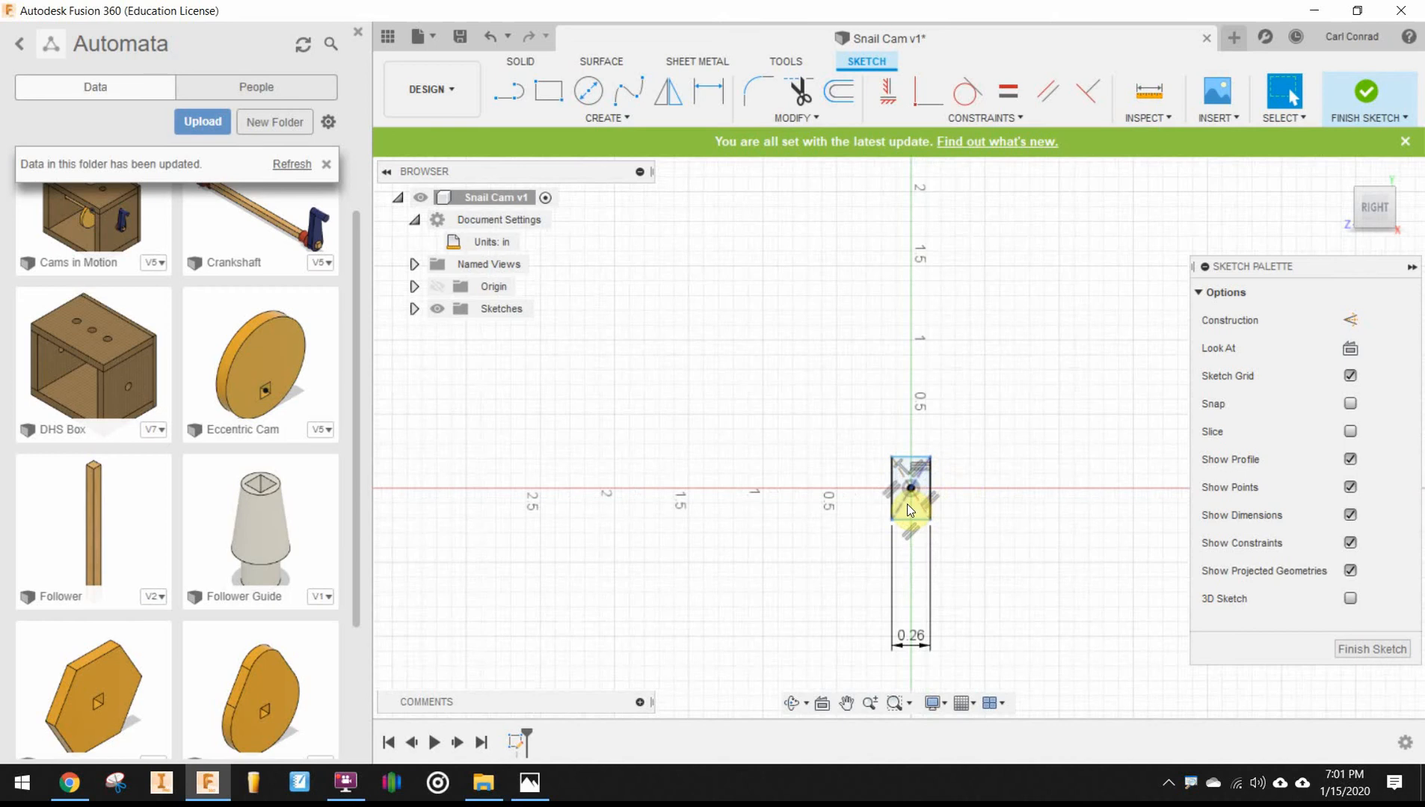
left_click(1009, 91)
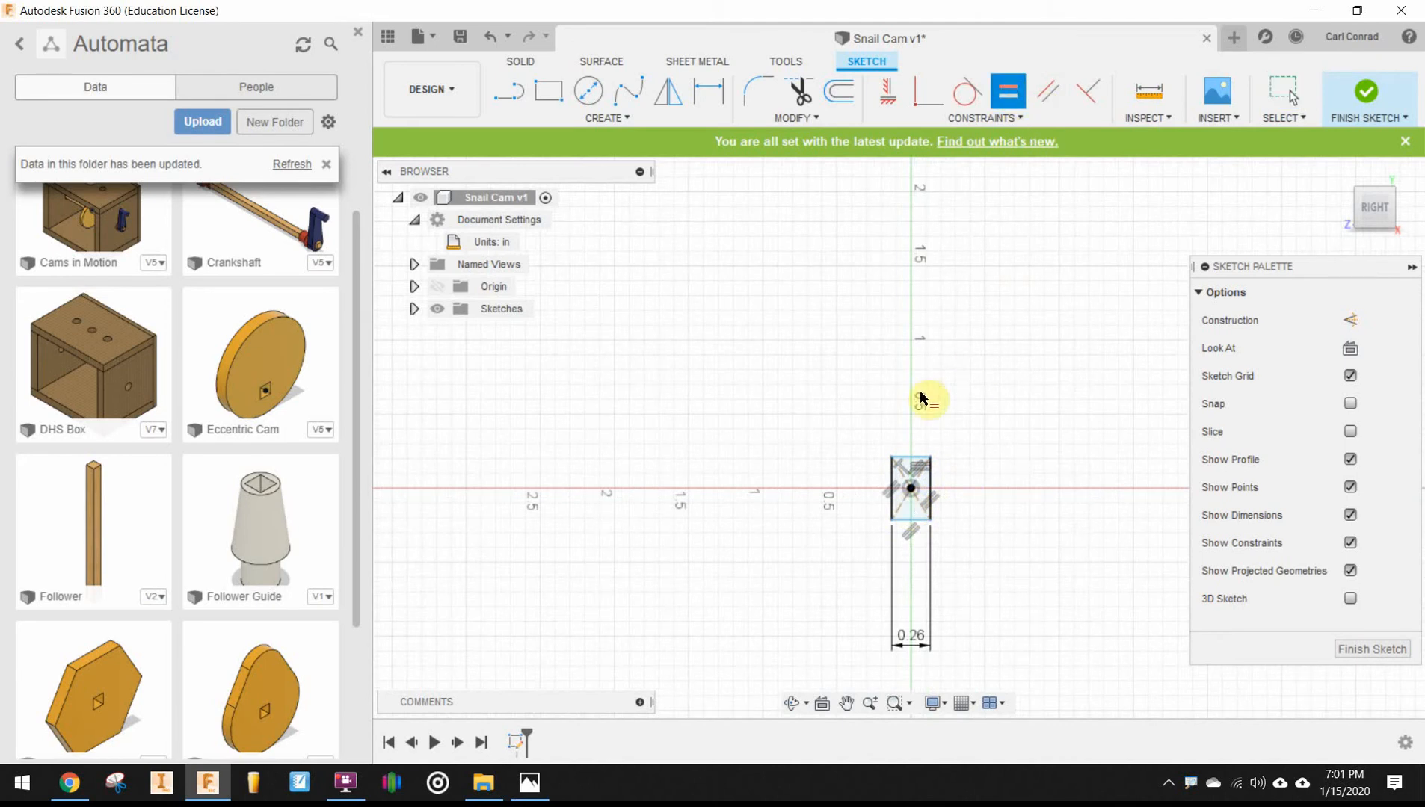
left_click(893, 499)
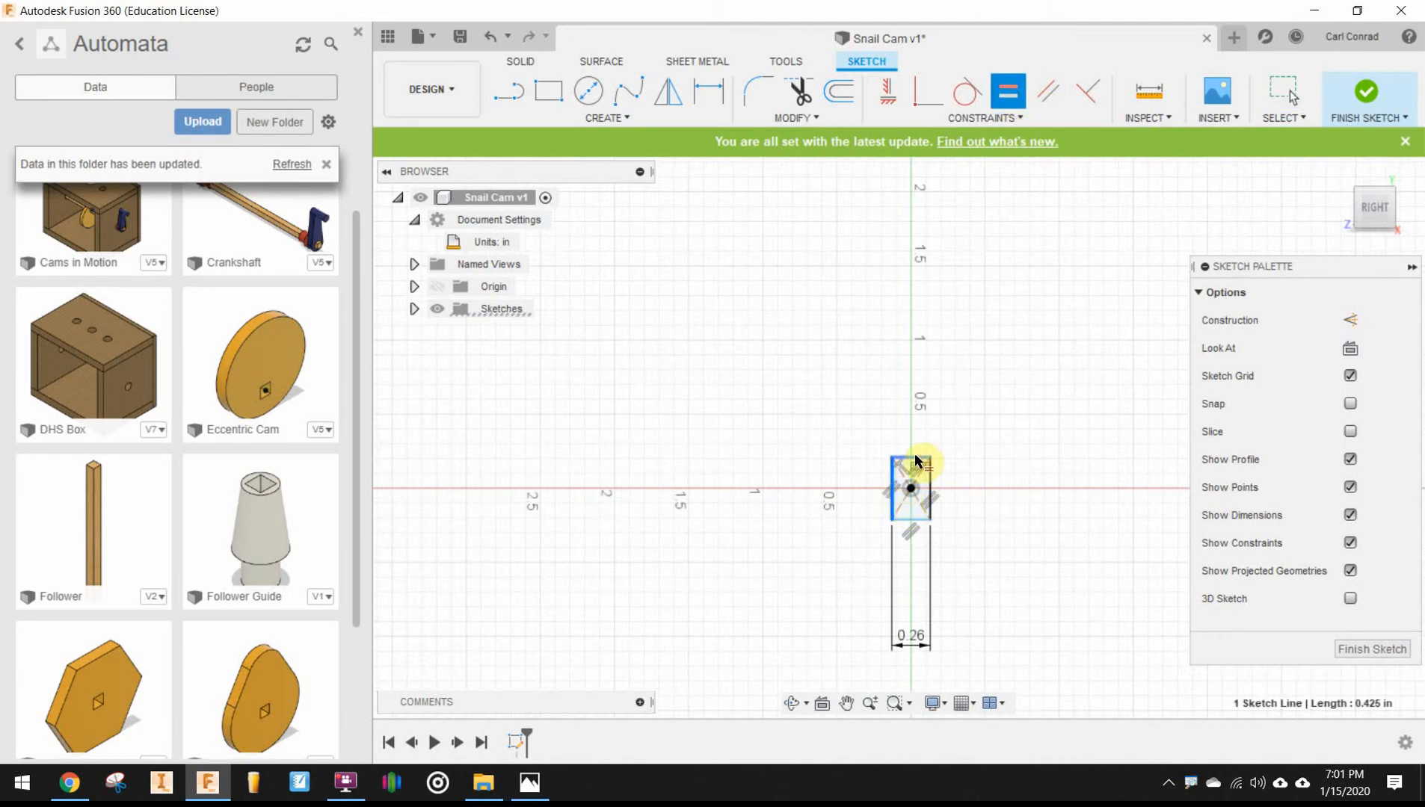
left_click(918, 458)
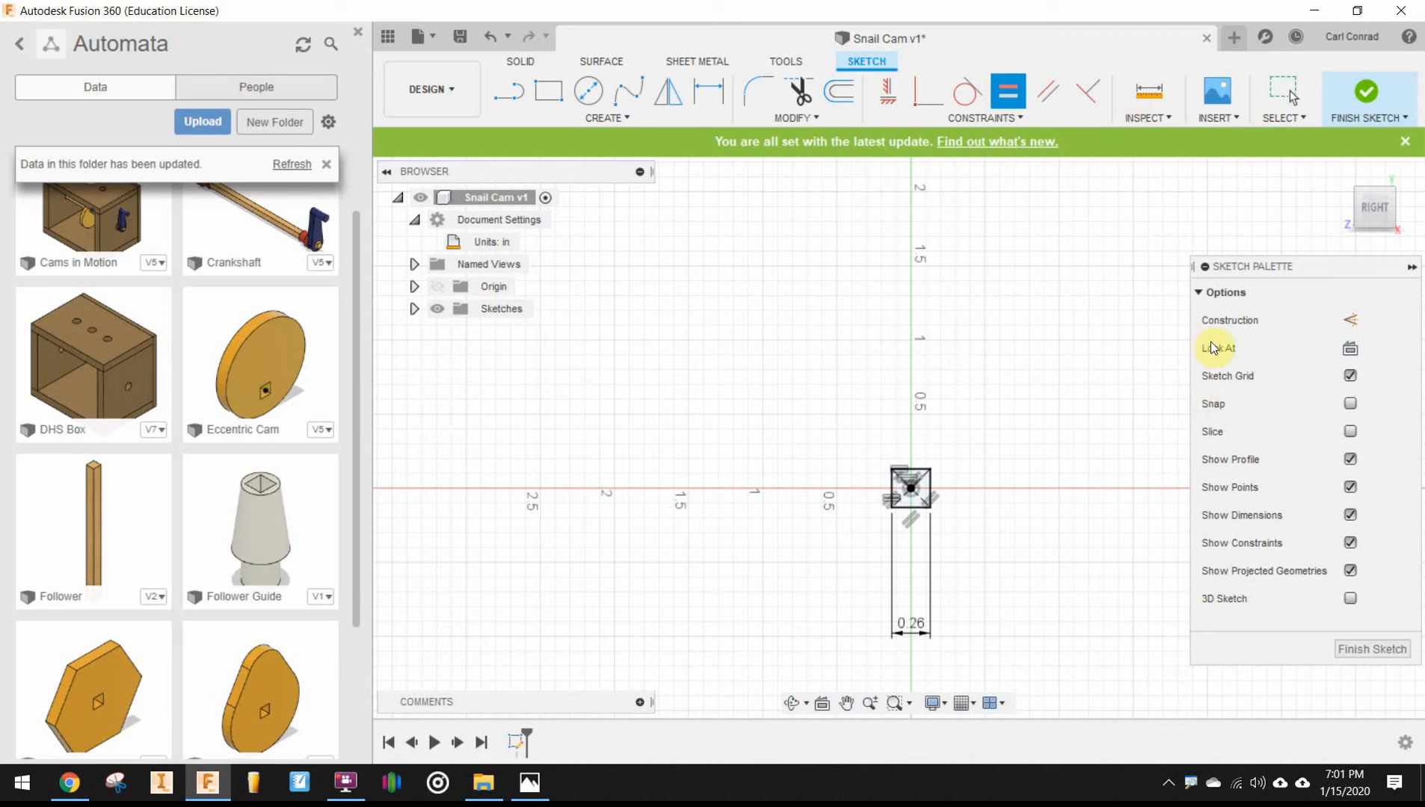
Add a user parameter named d in inches with expression 2 and the comment "diameter".
left_click(817, 118)
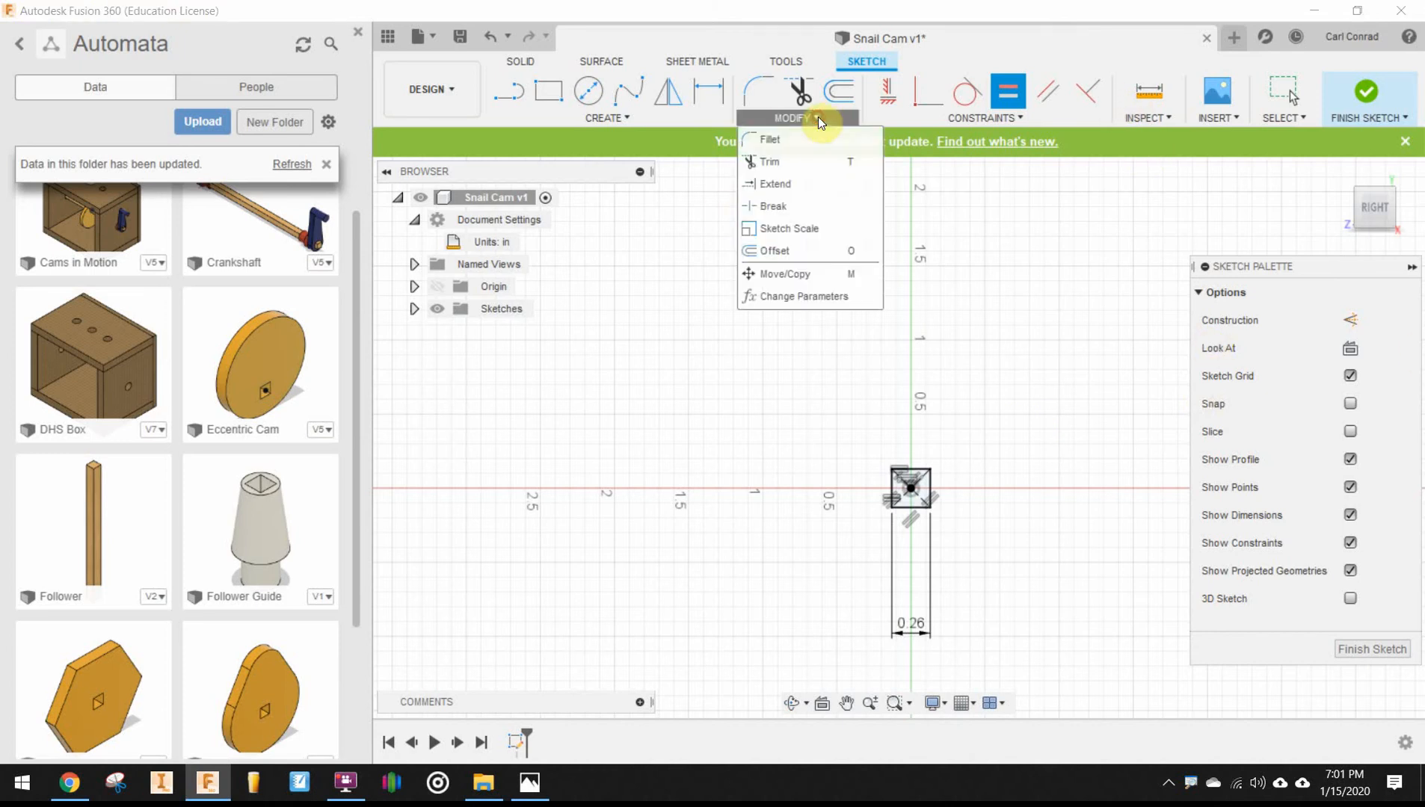
left_click(814, 296)
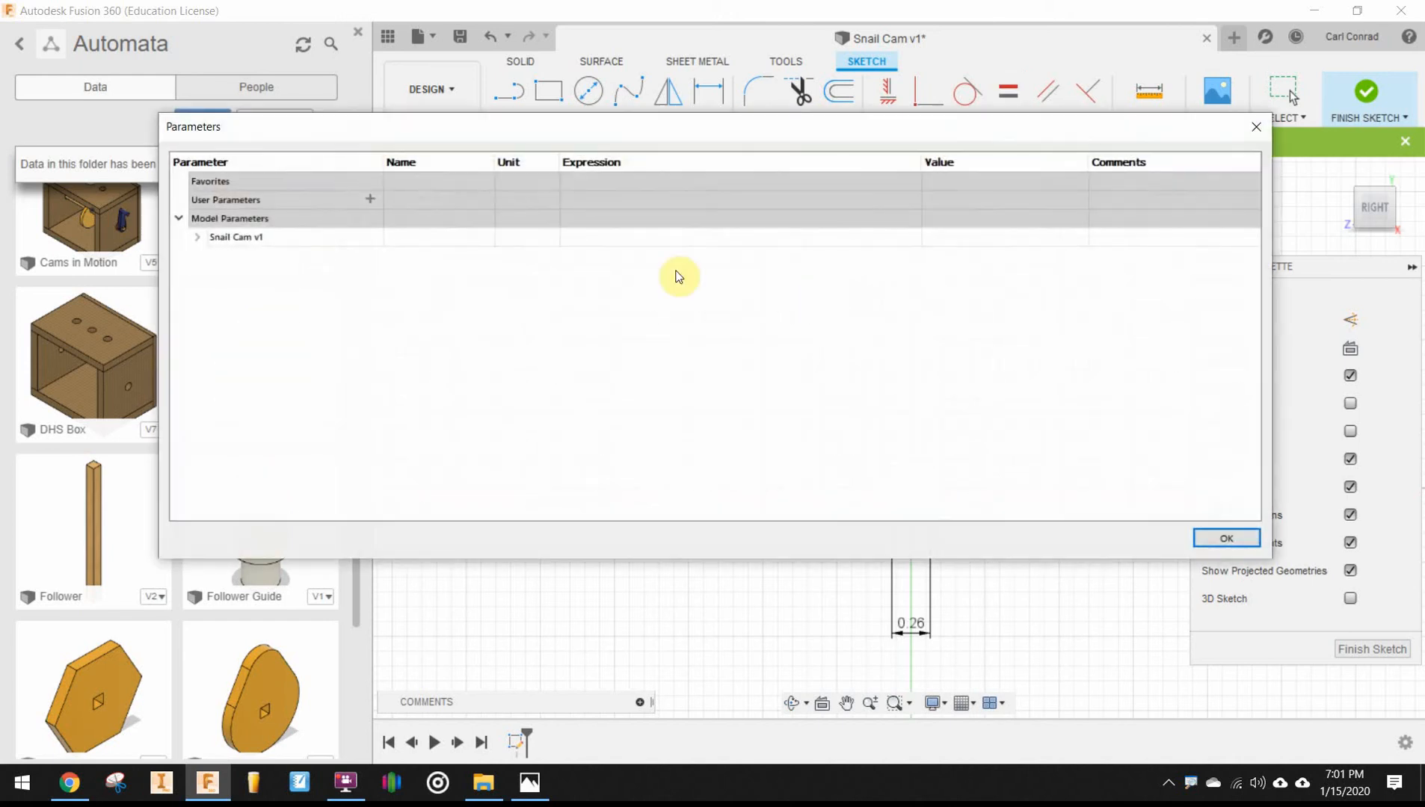
left_click(369, 198)
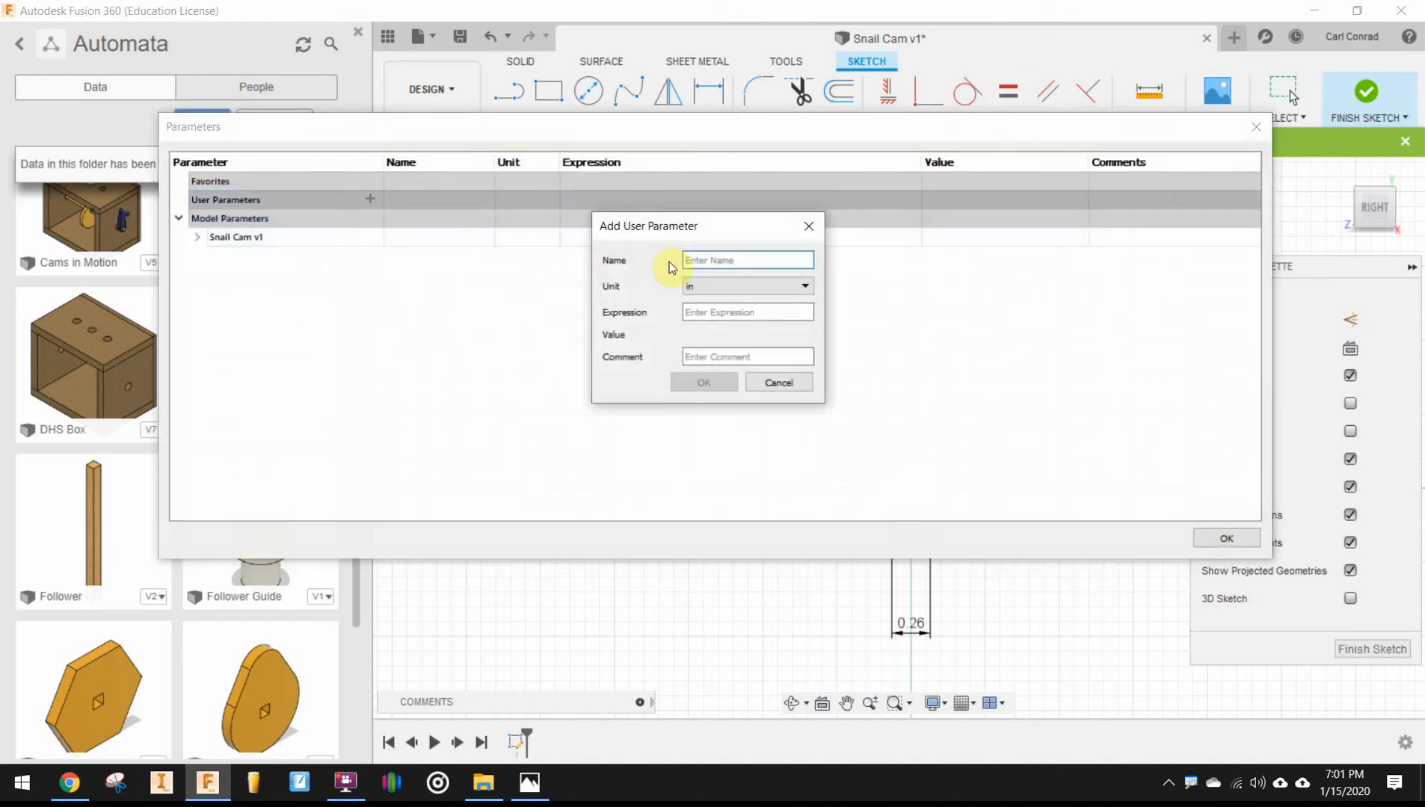
type("d")
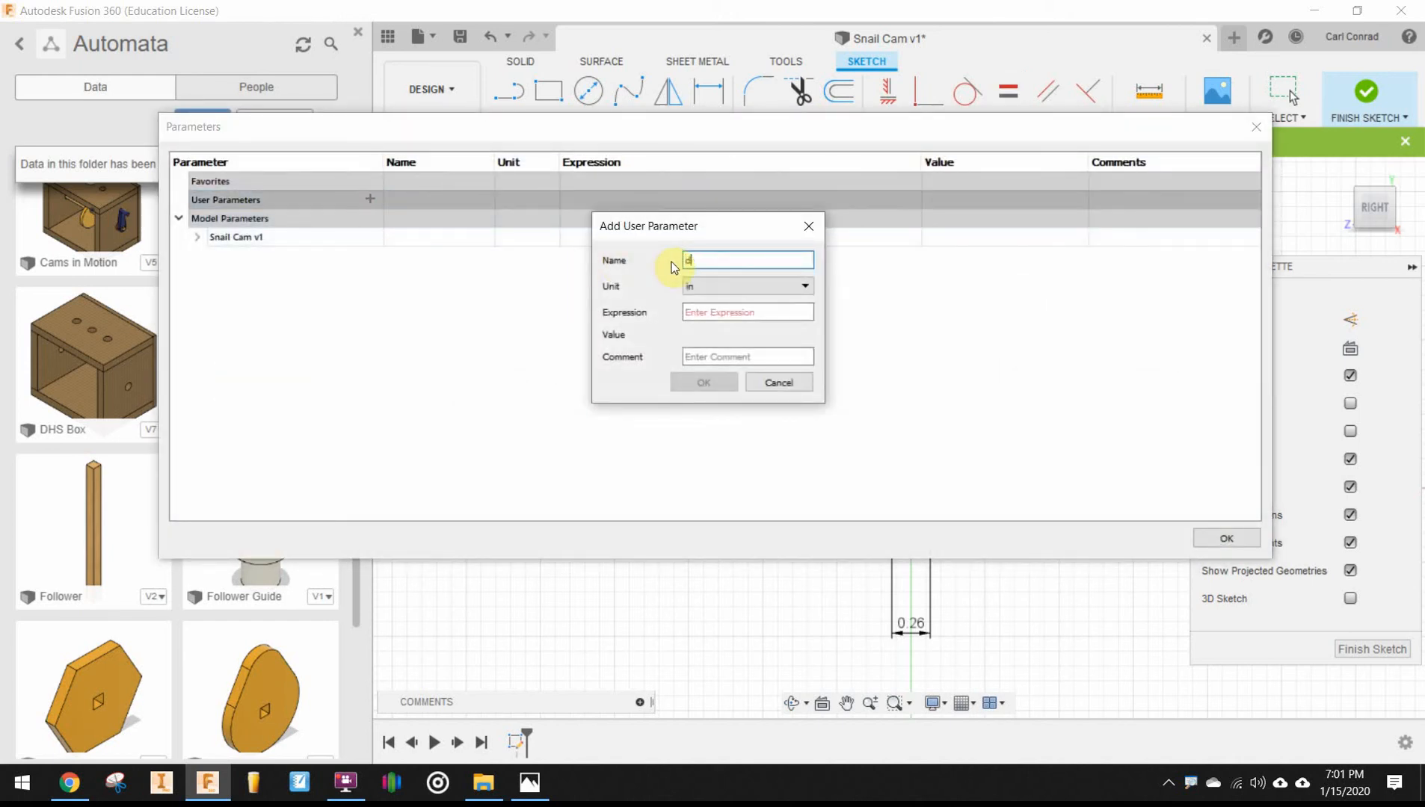
left_click(717, 312)
type("2")
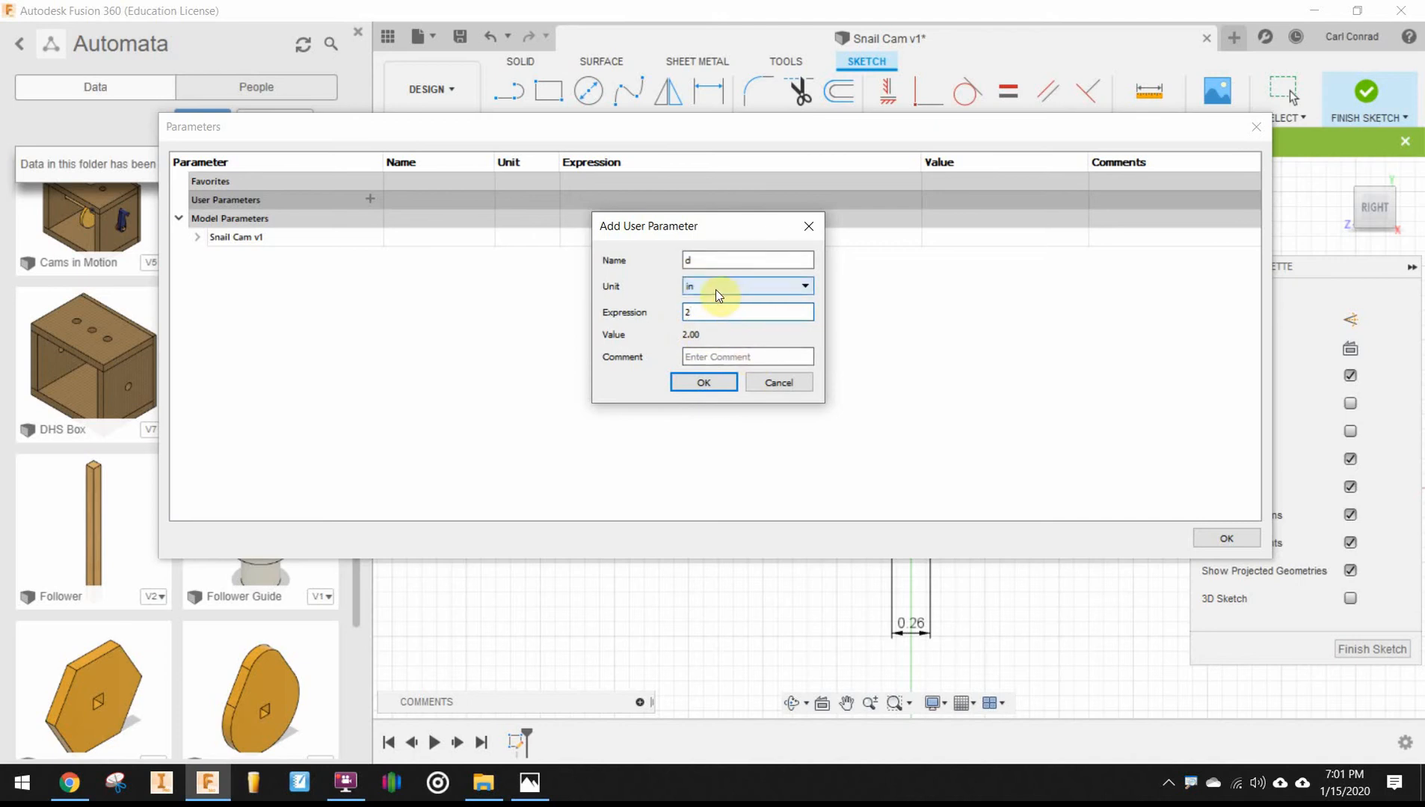
left_click(700, 356)
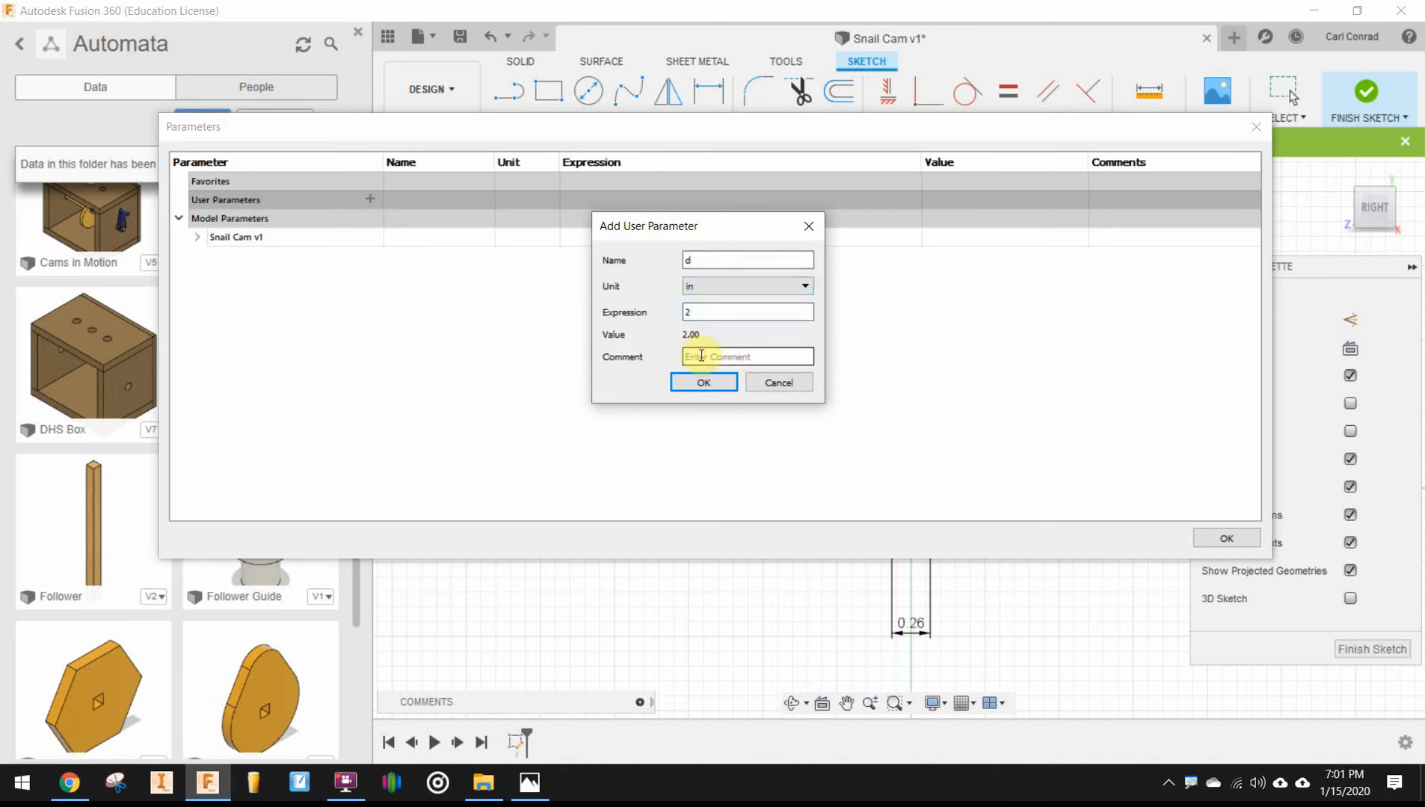
type("diameter")
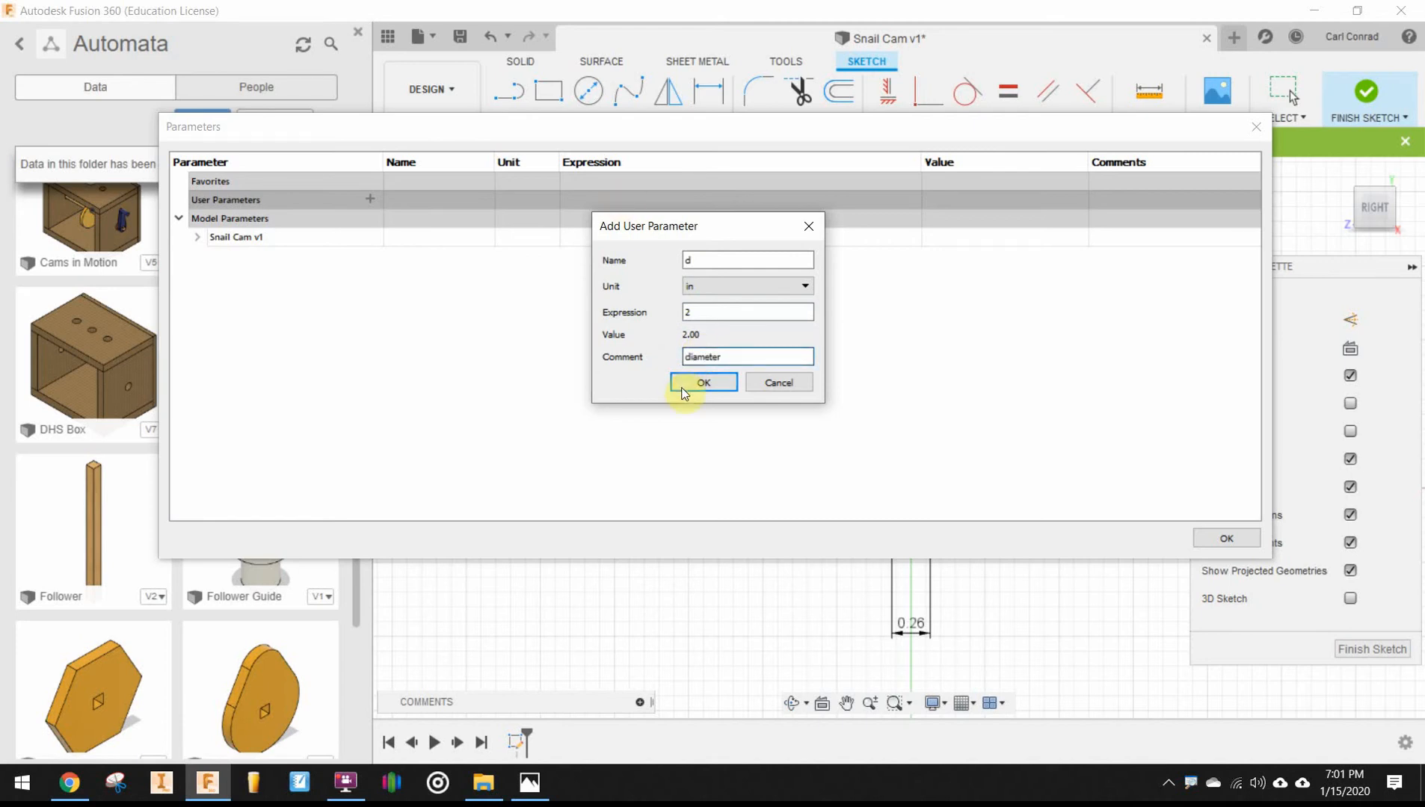
left_click(706, 381)
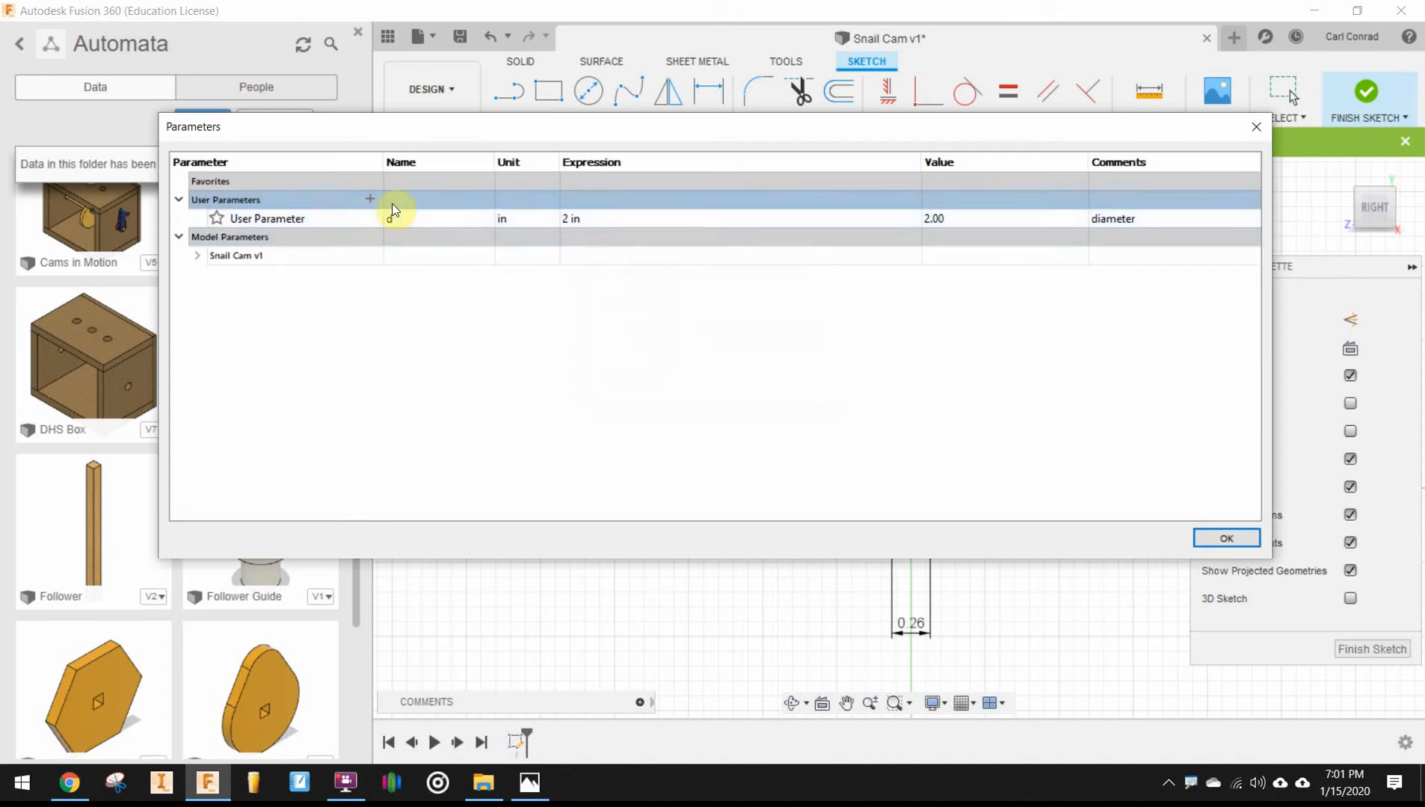
left_click(1242, 543)
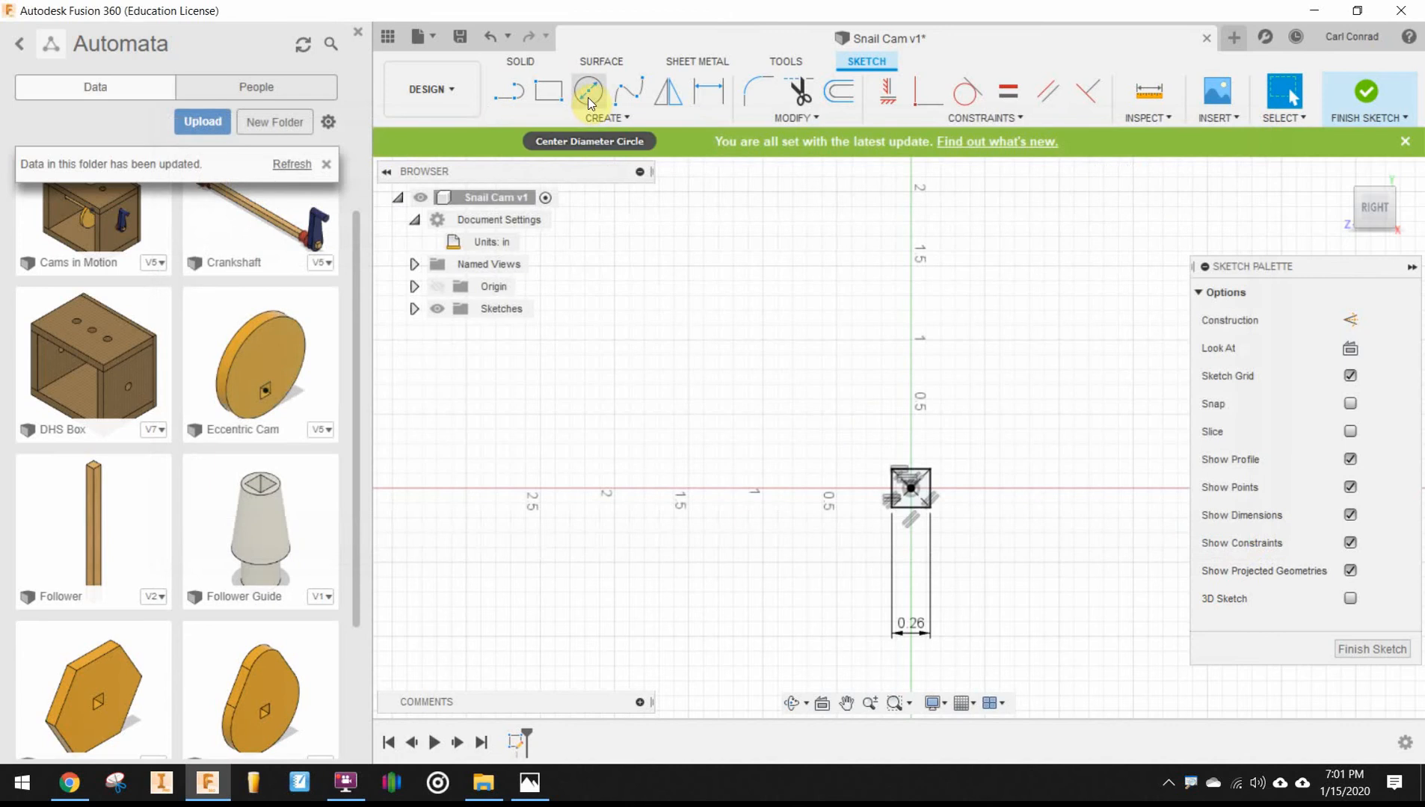
Draw a construction circle centered on the origin with its diameter set to the parameter d.
left_click(1349, 323)
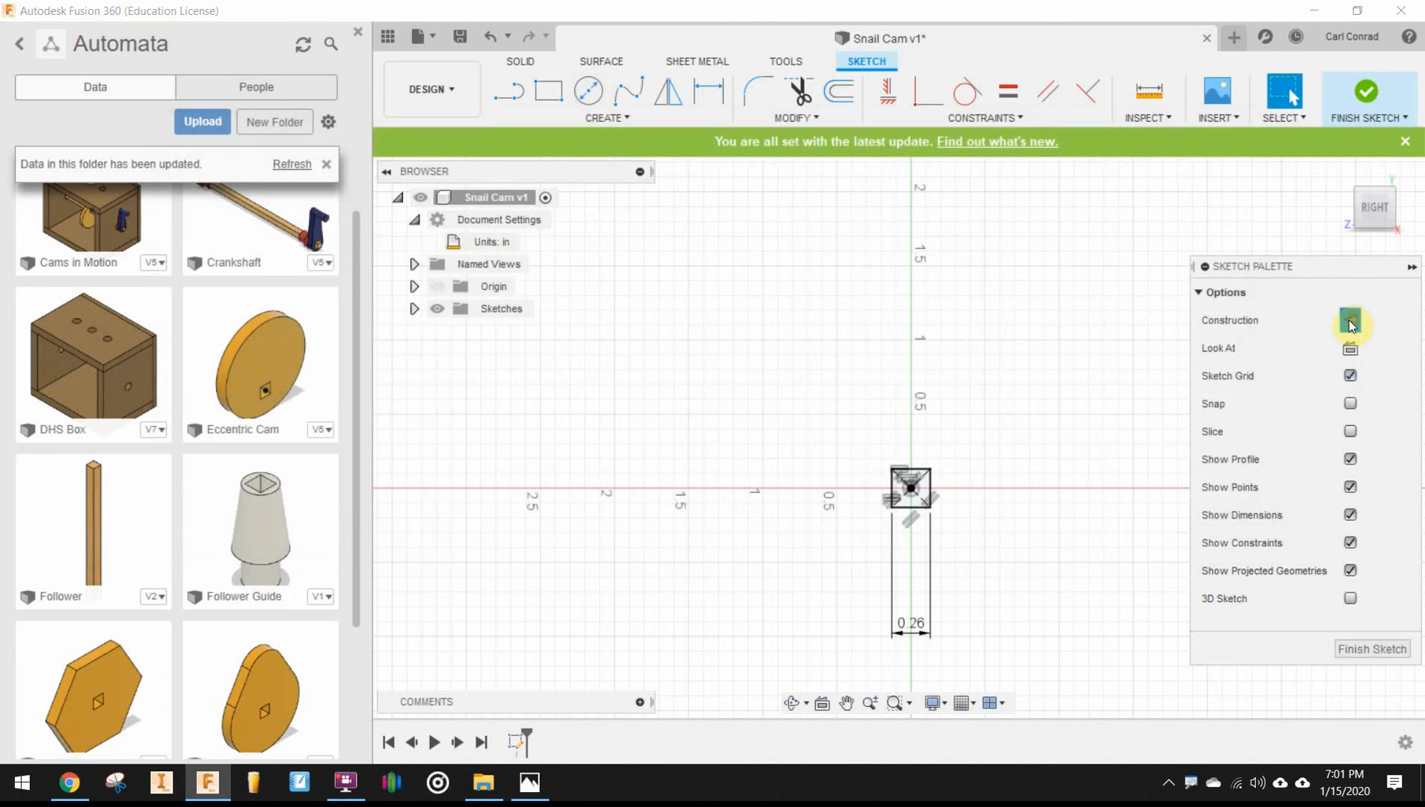
left_click(574, 93)
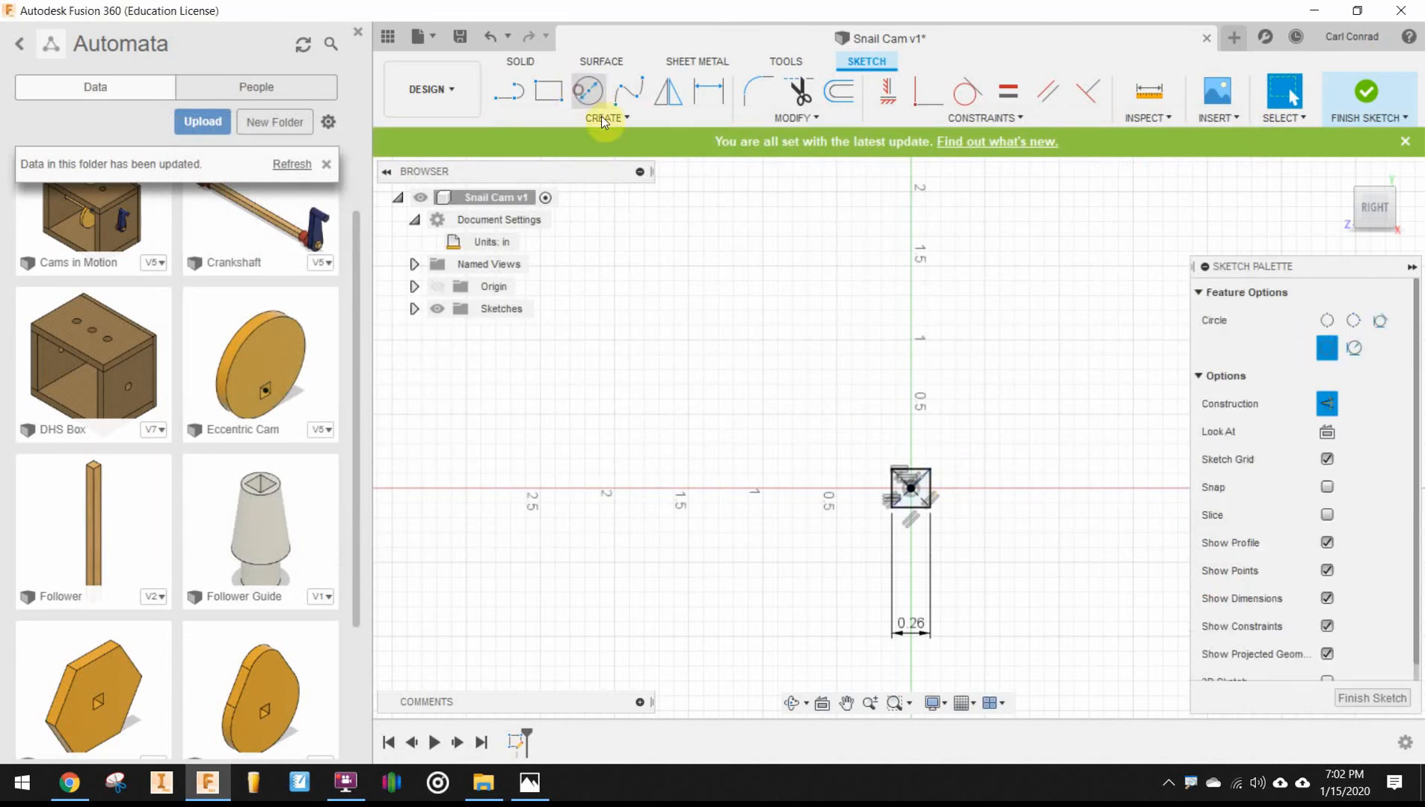
left_click(910, 490)
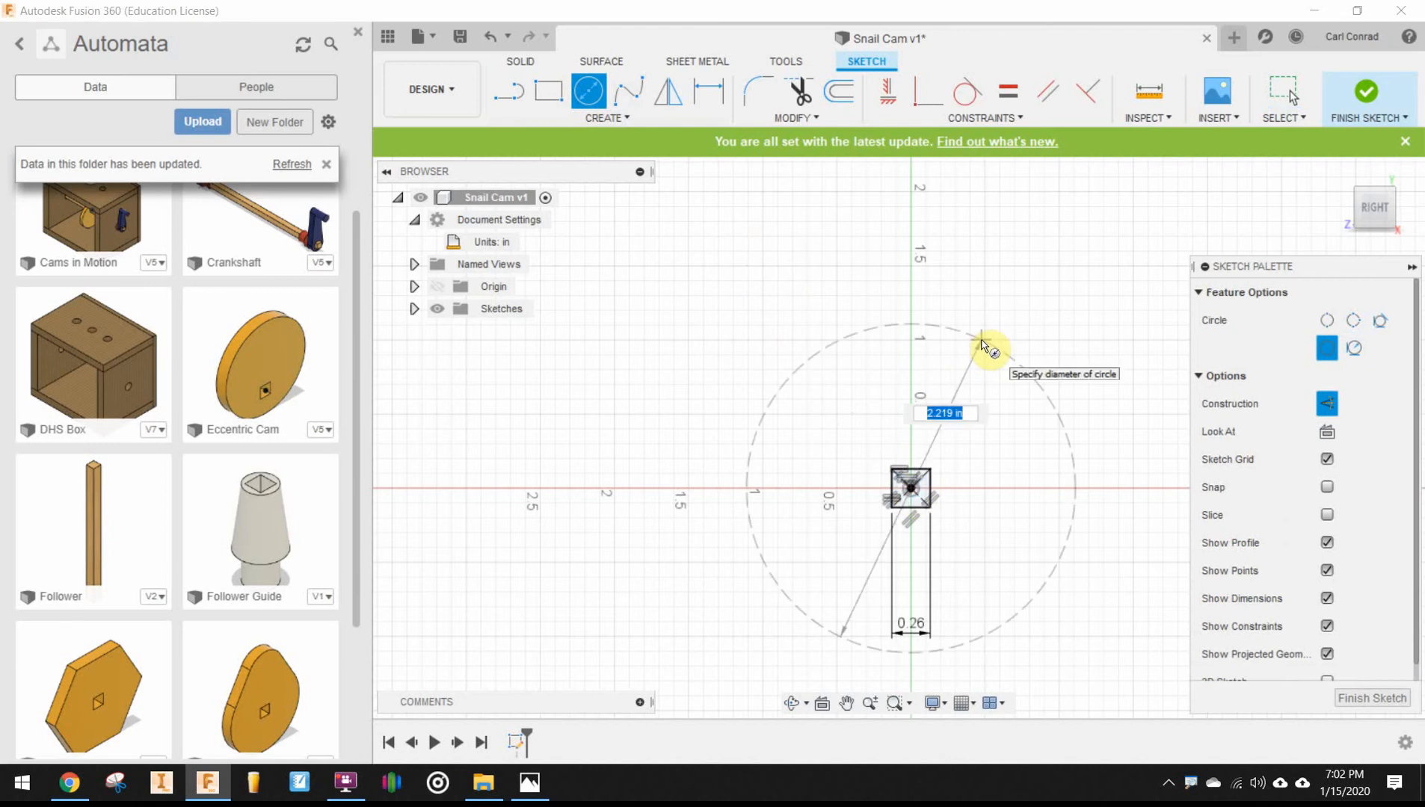
type("d")
key("Return")
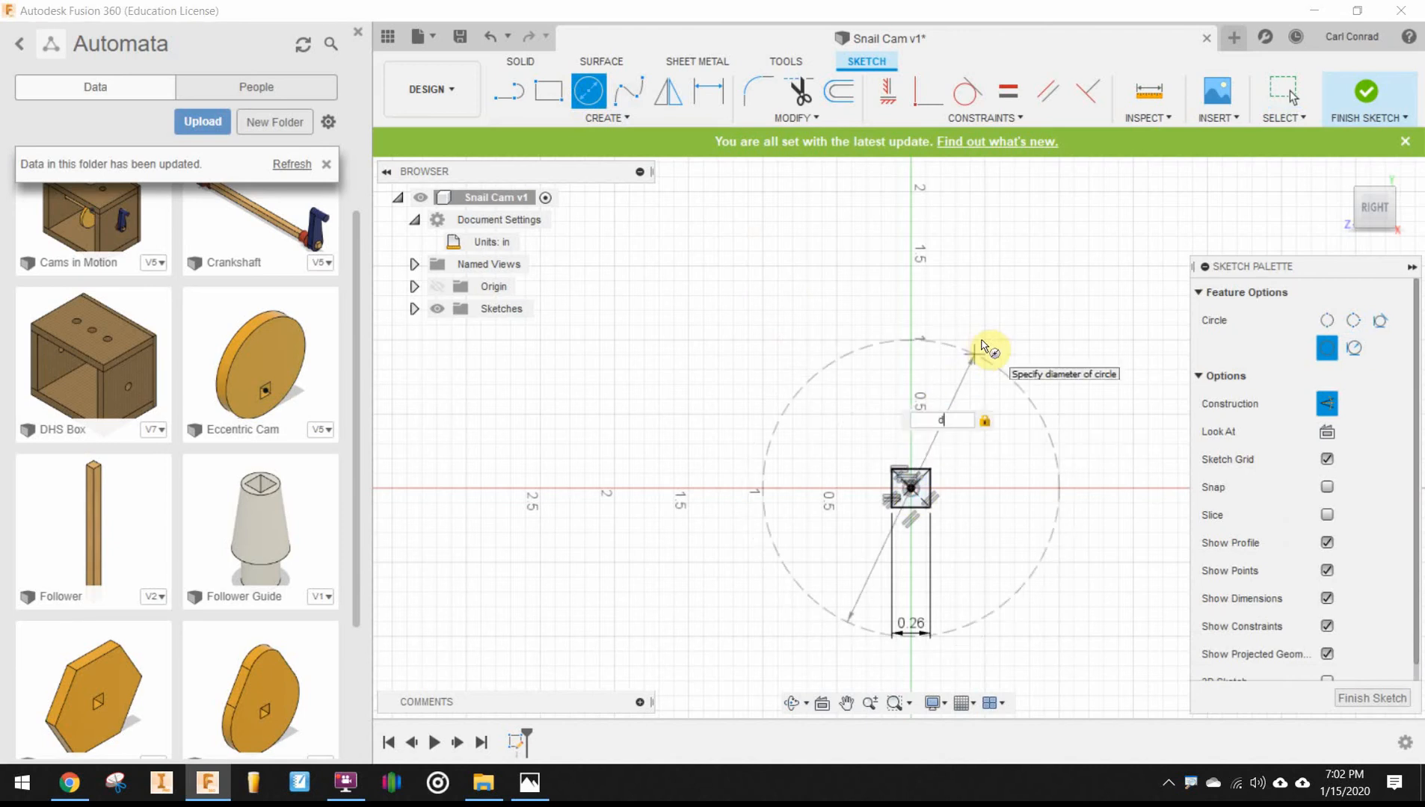
key("Return")
key("Escape")
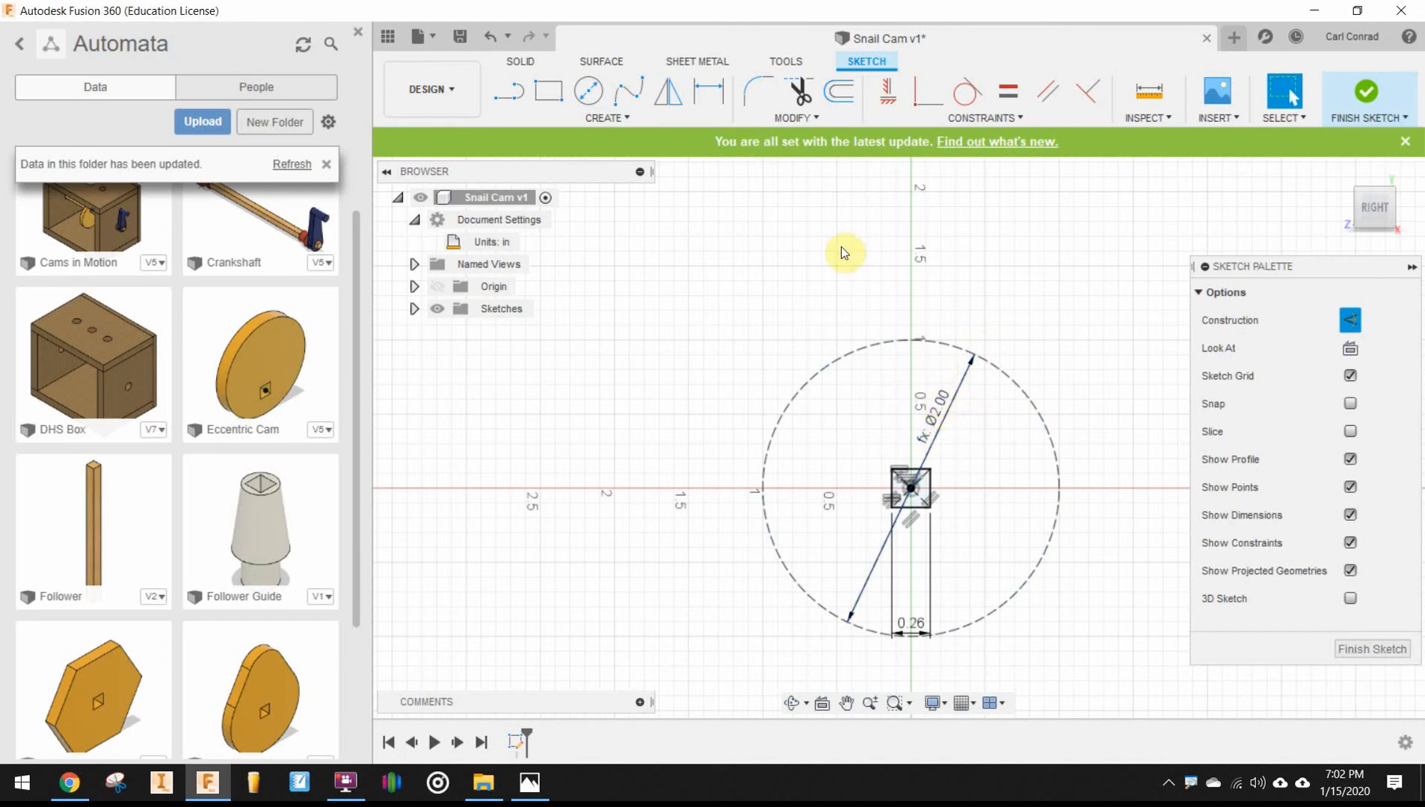
Draw a second concentric construction circle at the origin with a diameter of d/2.
left_click(591, 95)
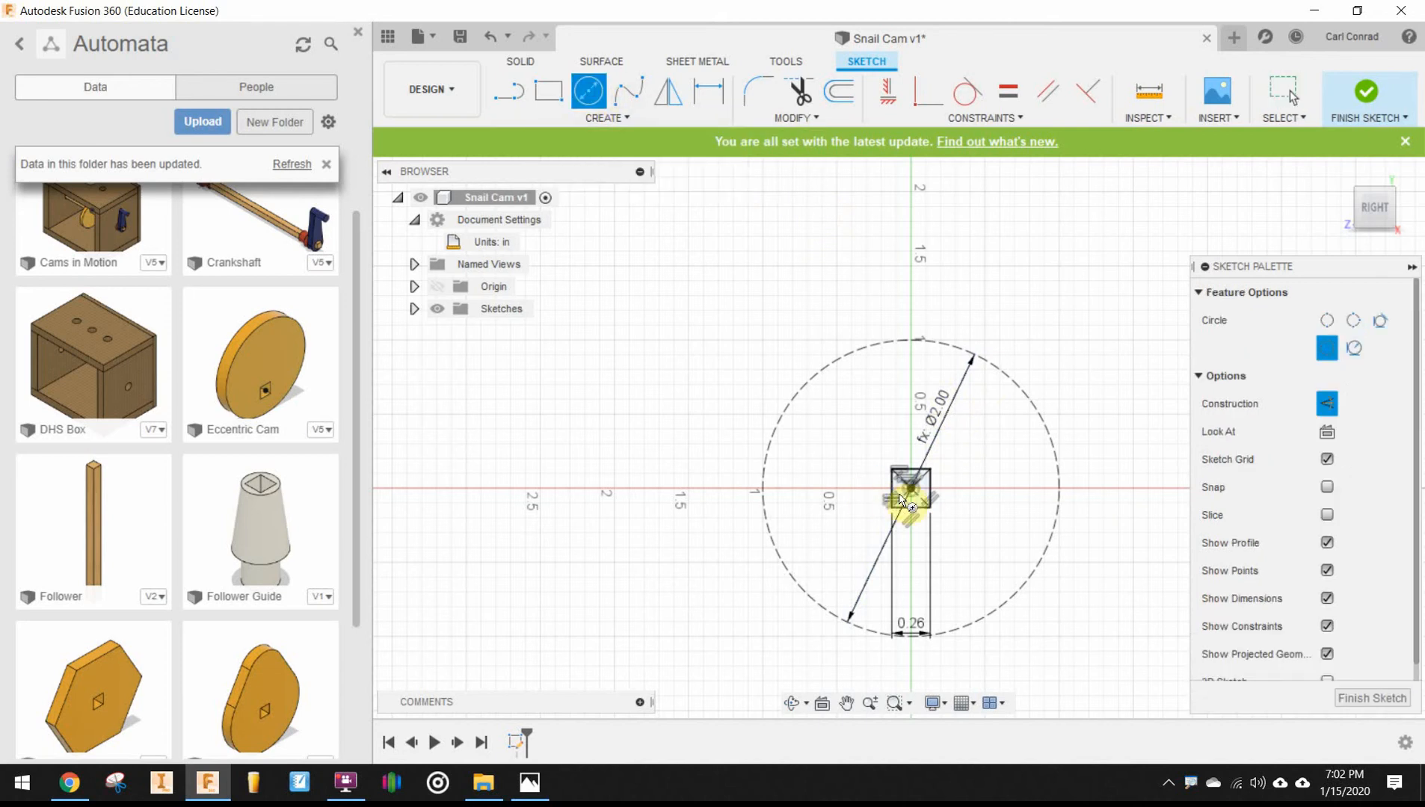
left_click(911, 492)
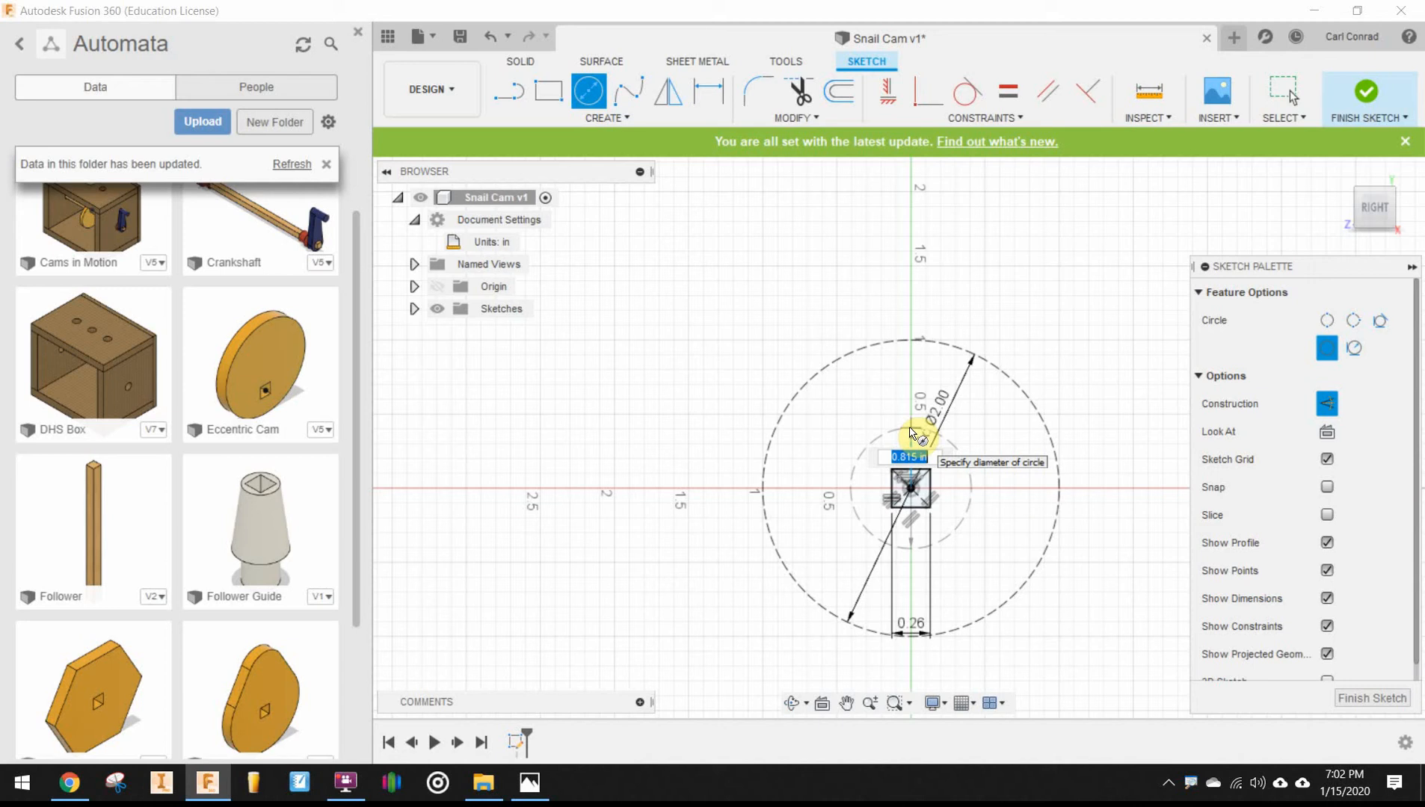
type("d/2")
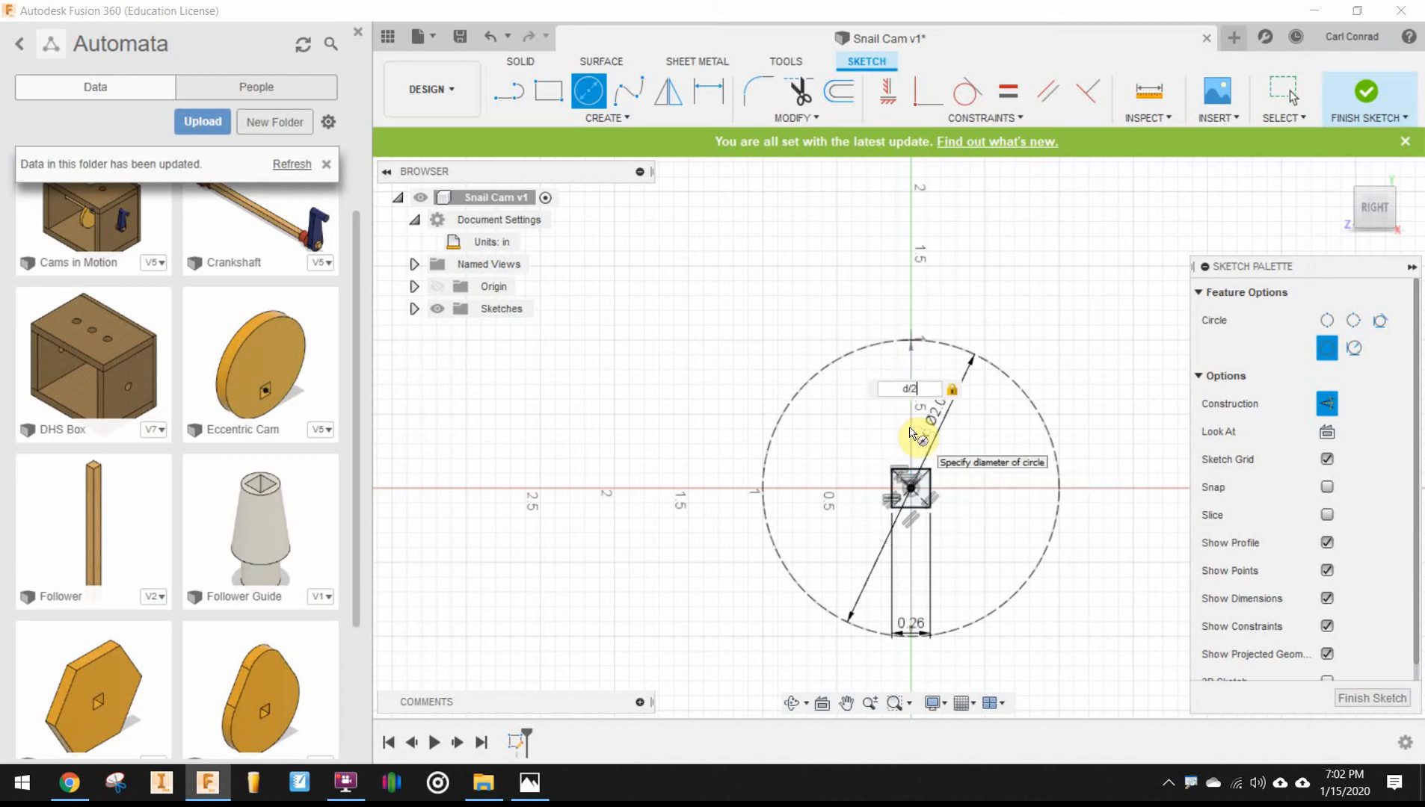
key("Return")
key("Escape")
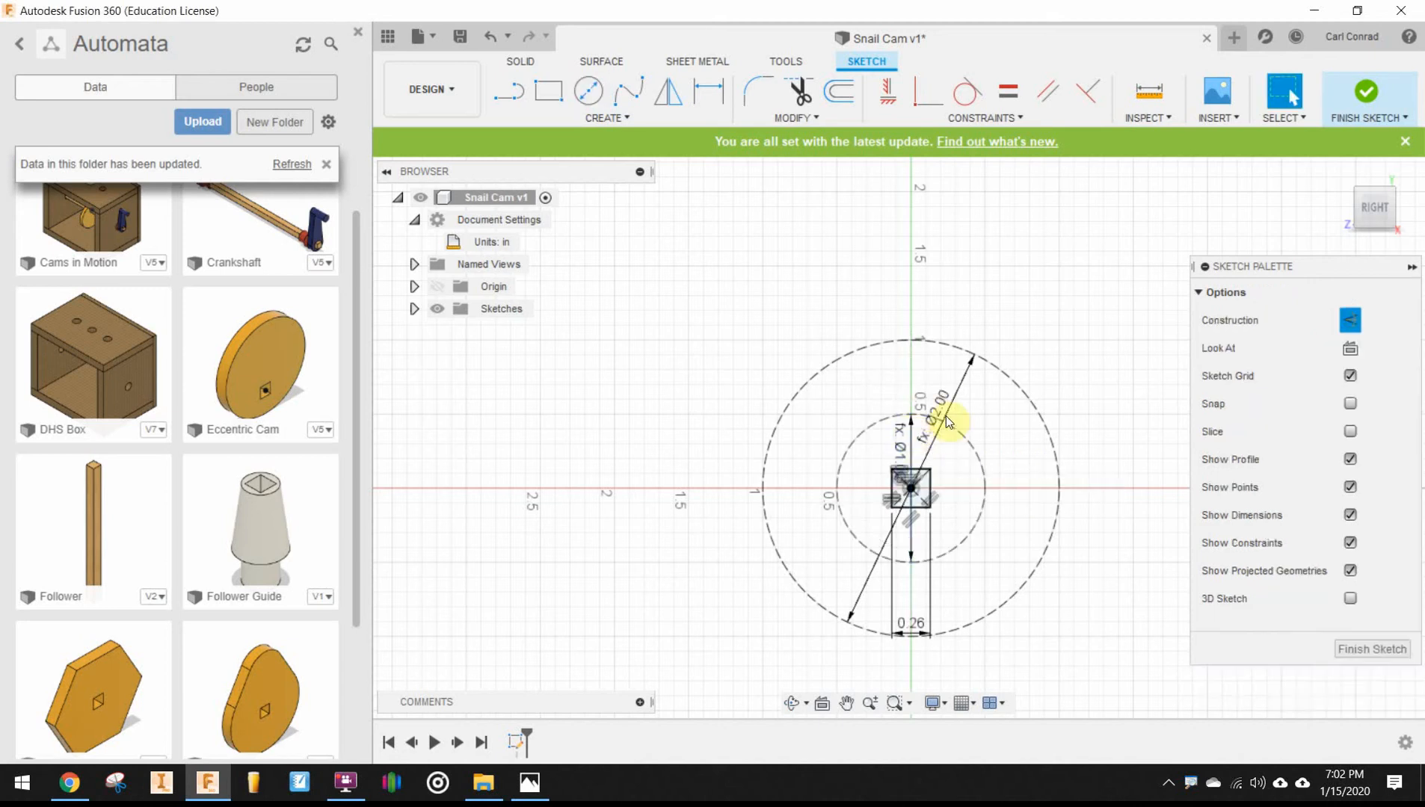
Draw a third construction circle at the origin, between the other two, with a diameter of d*.75.
scroll(895, 502, "up", 2)
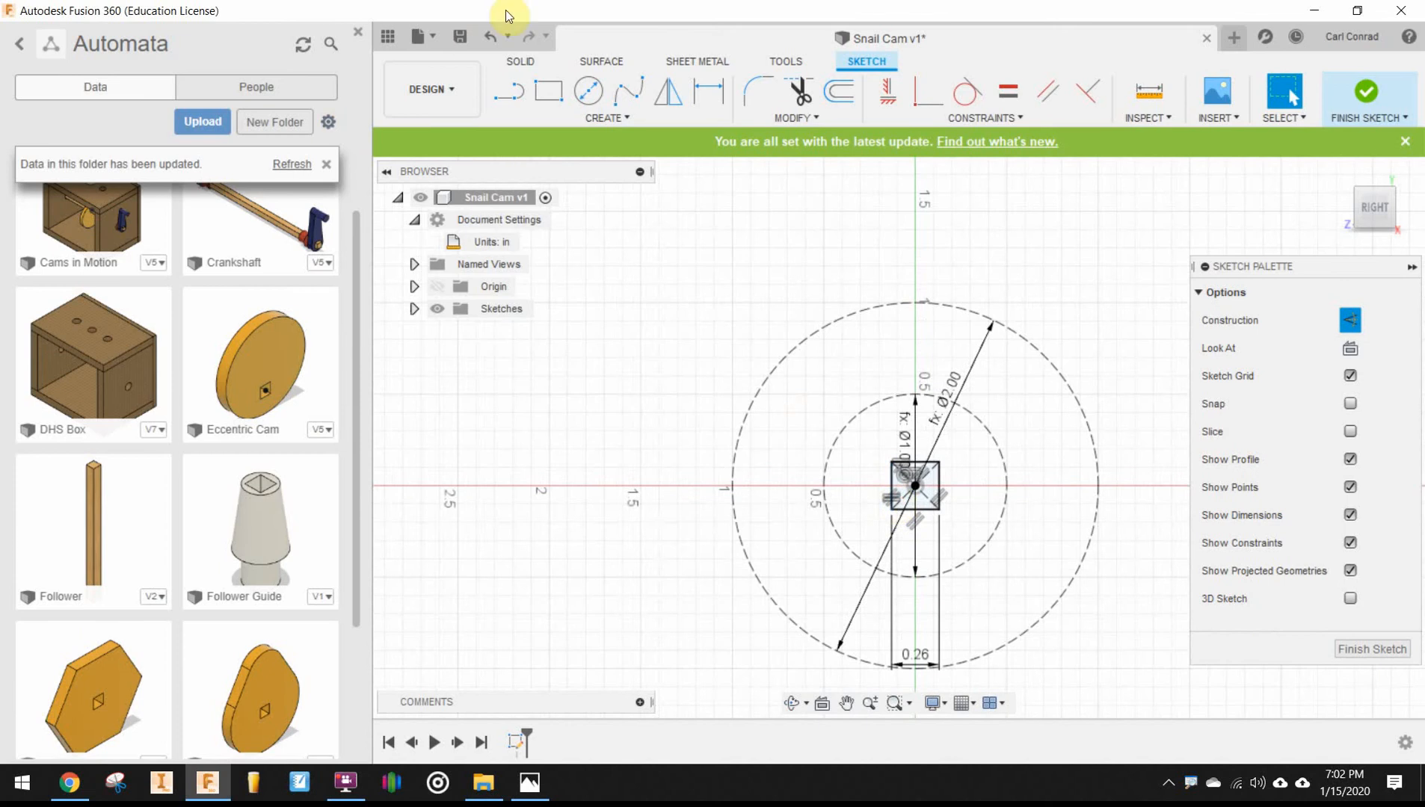
left_click(592, 91)
left_click(915, 486)
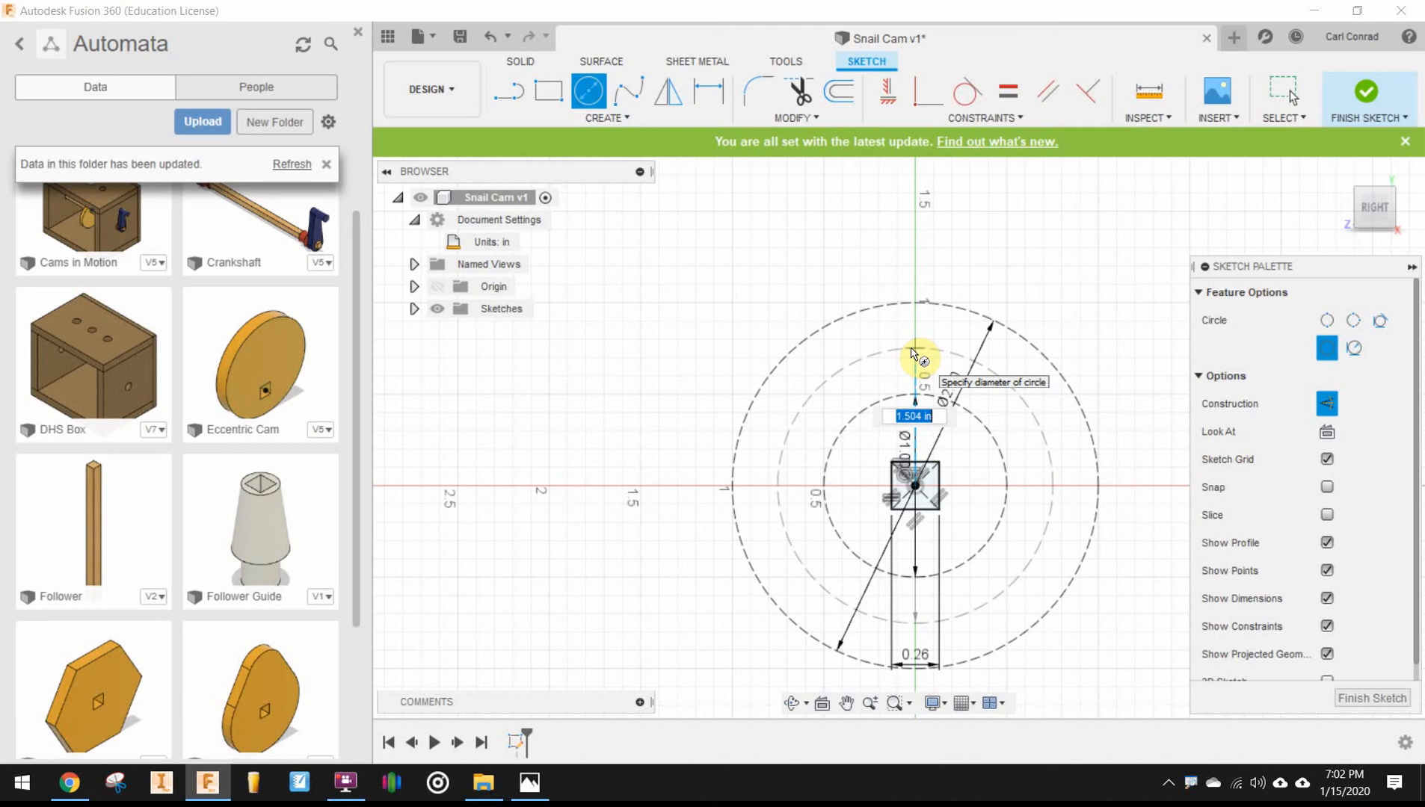
type("d8")
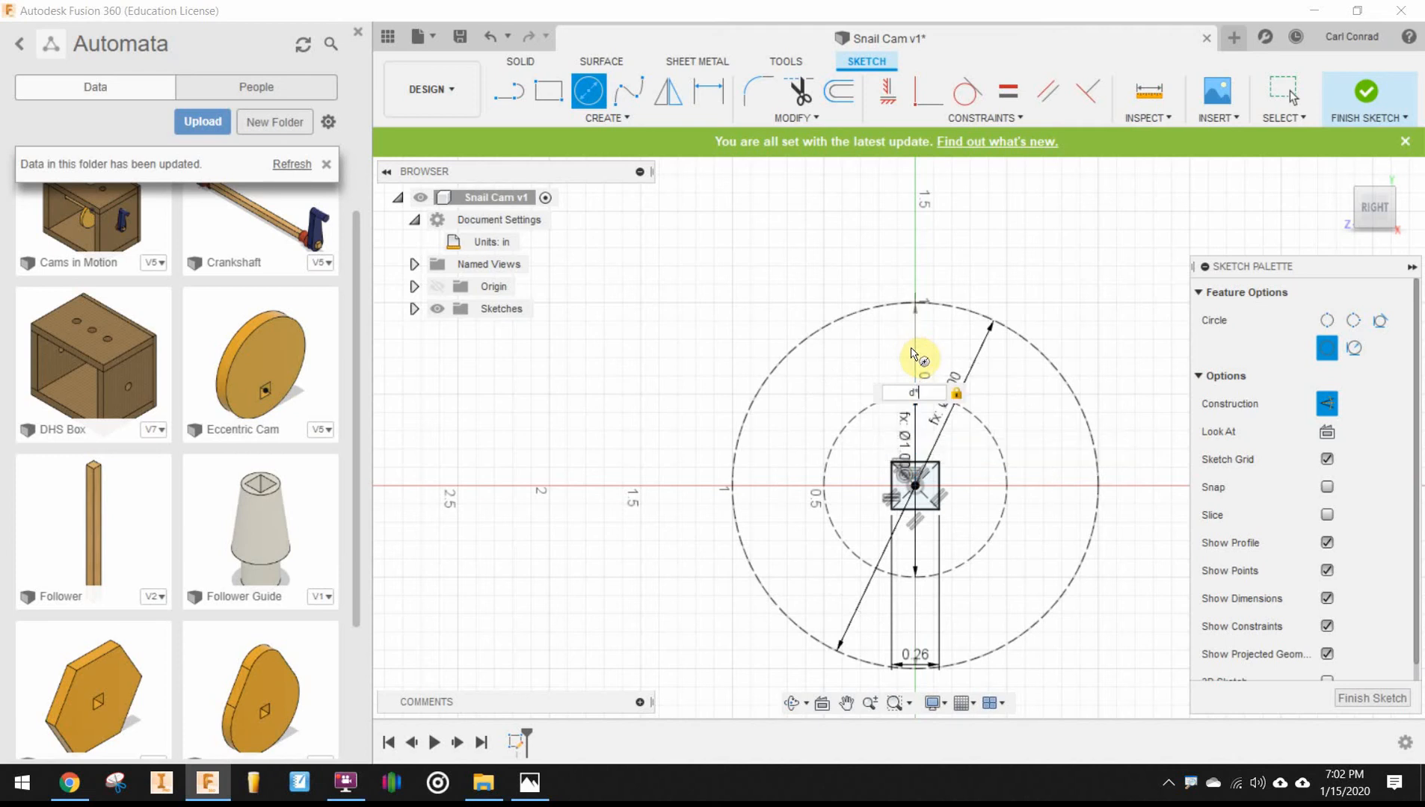
type(".75")
key("Return")
key("Escape")
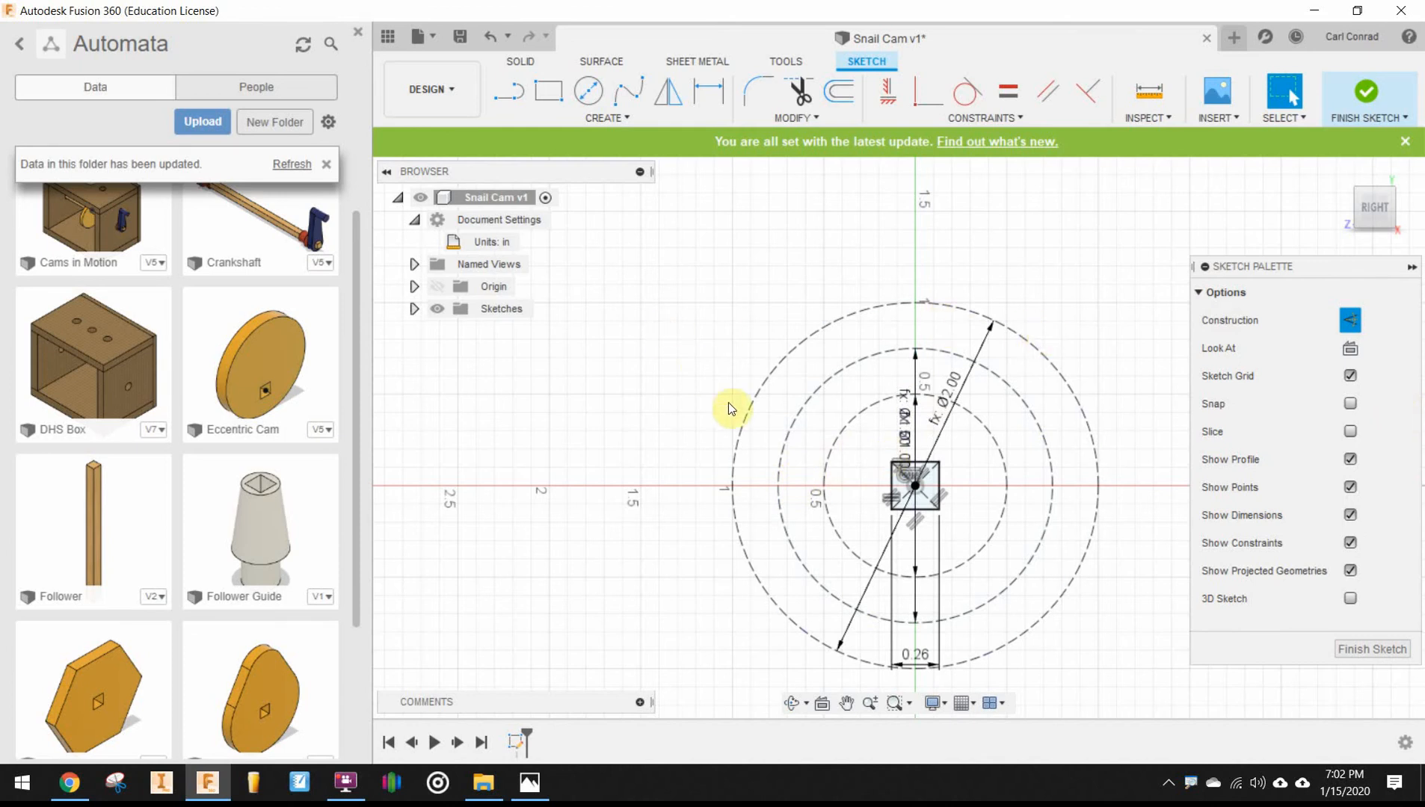
Draw a vertical line from the top of the outer circle to the top of the inner circle and convert it to normal geometry.
middle_click_drag(728, 403, 688, 387)
scroll(795, 467, "up", 3)
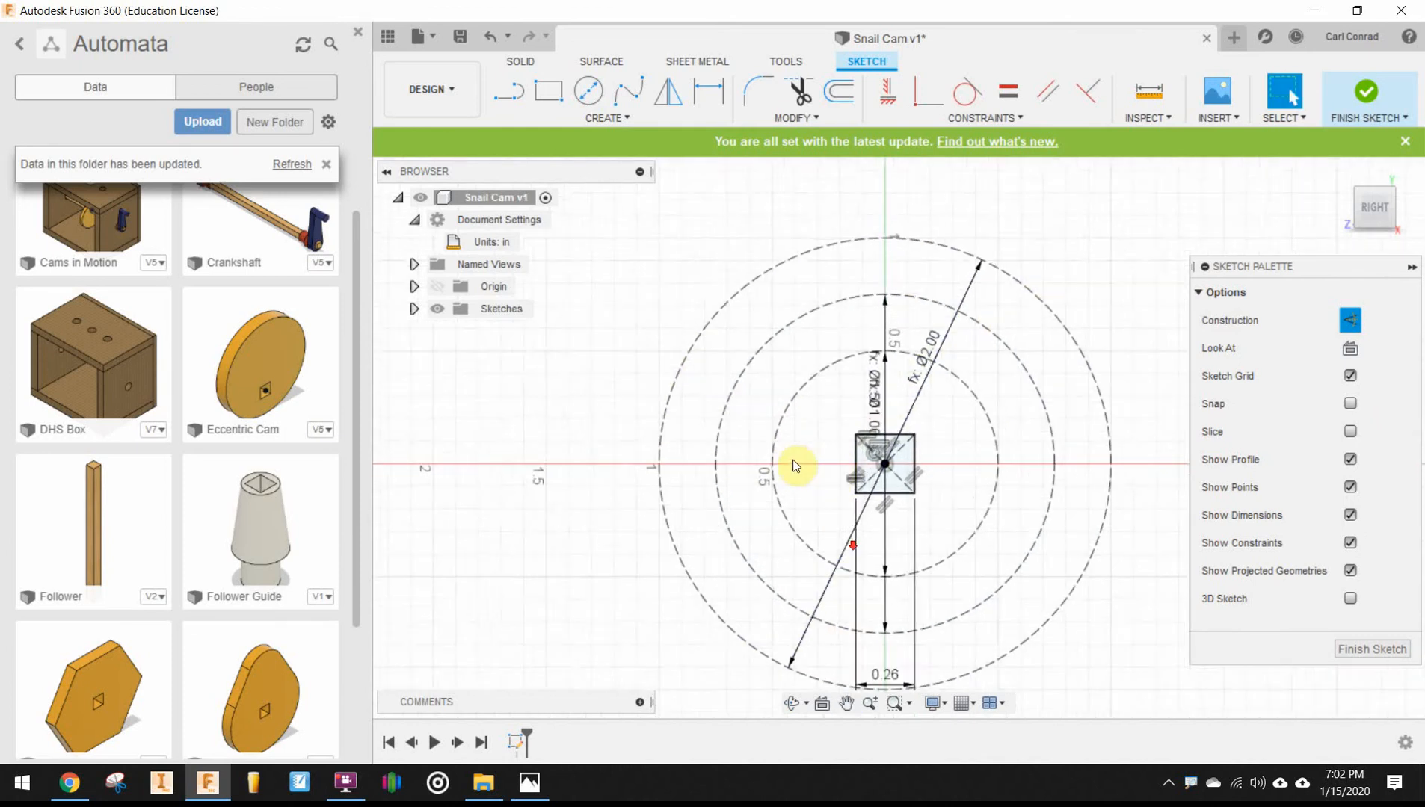
middle_click_drag(807, 421, 826, 502)
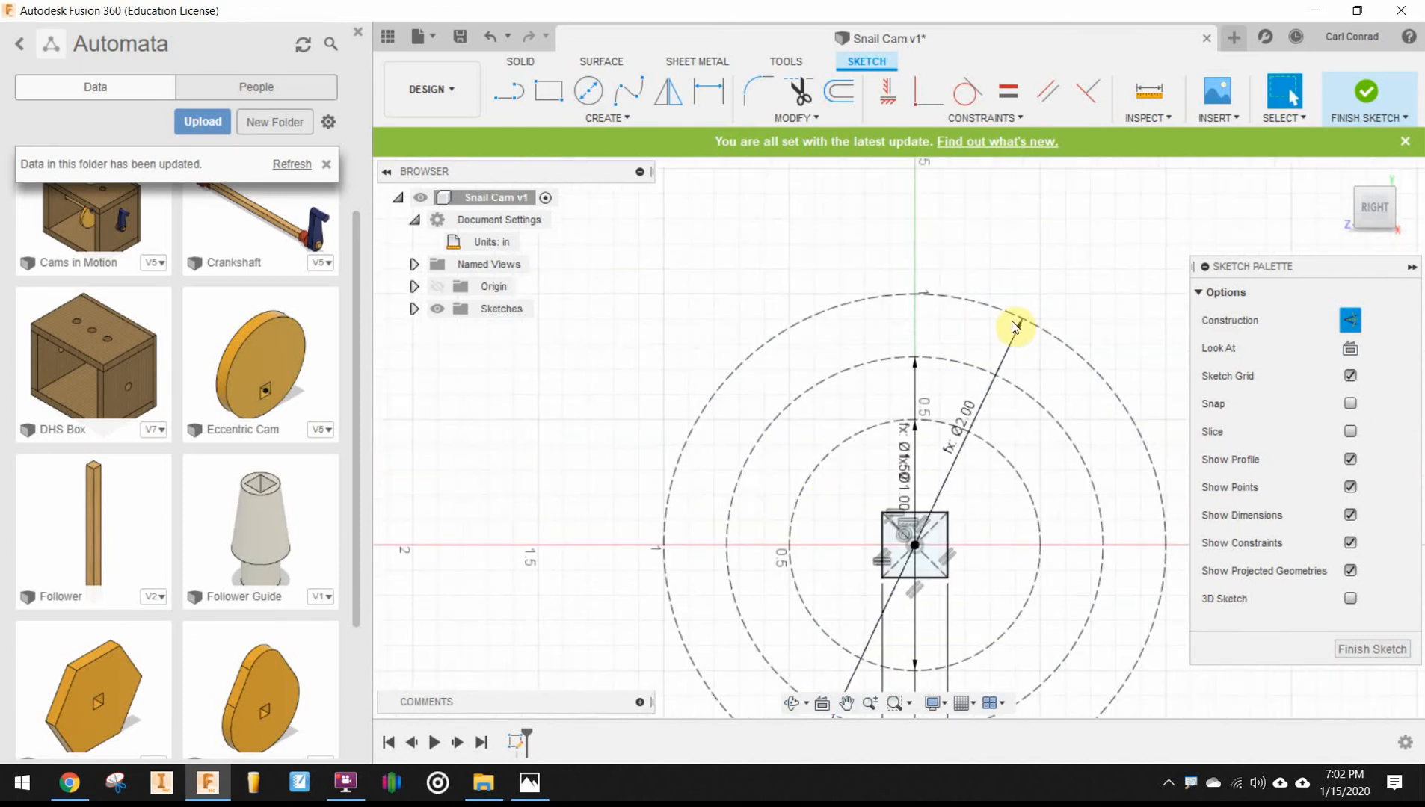
left_click(509, 91)
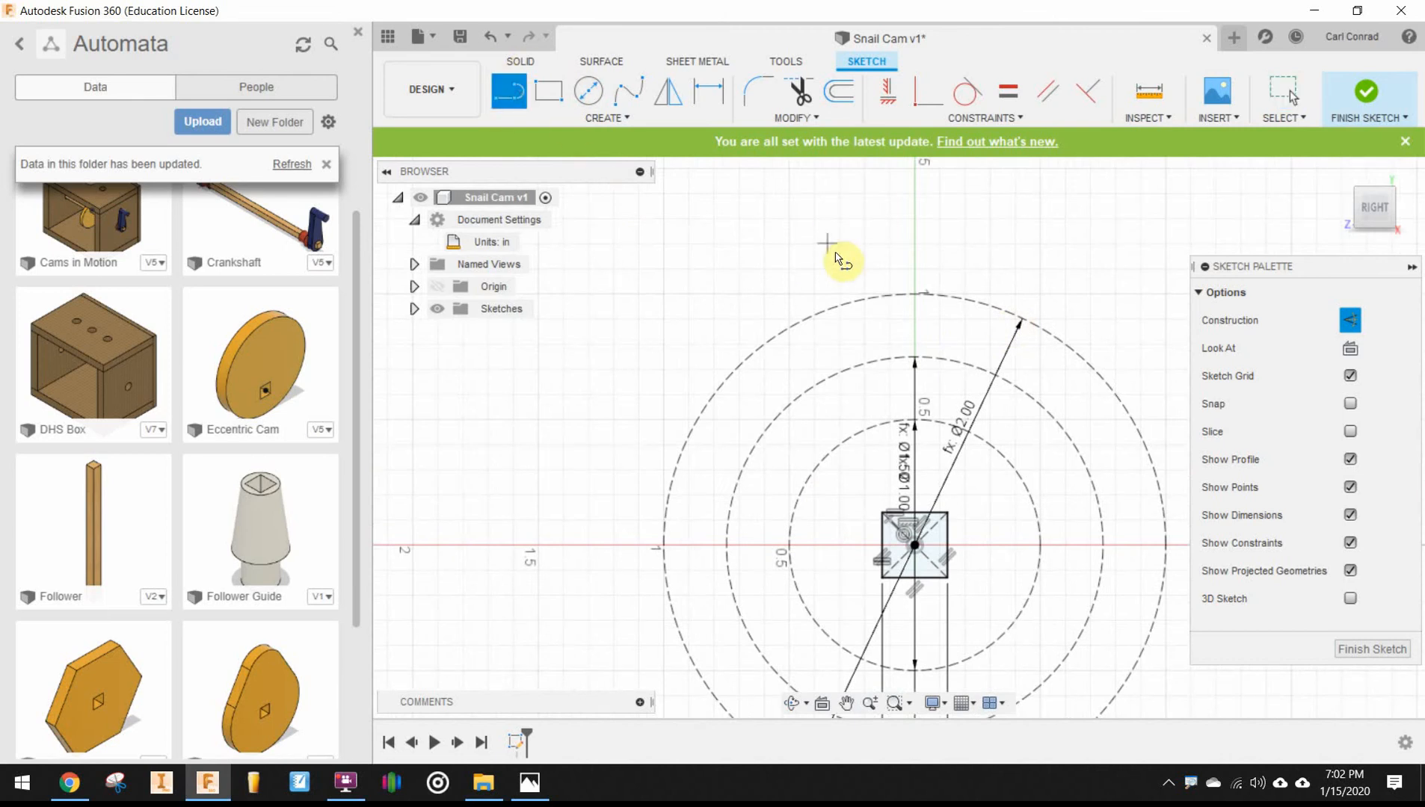
left_click(915, 295)
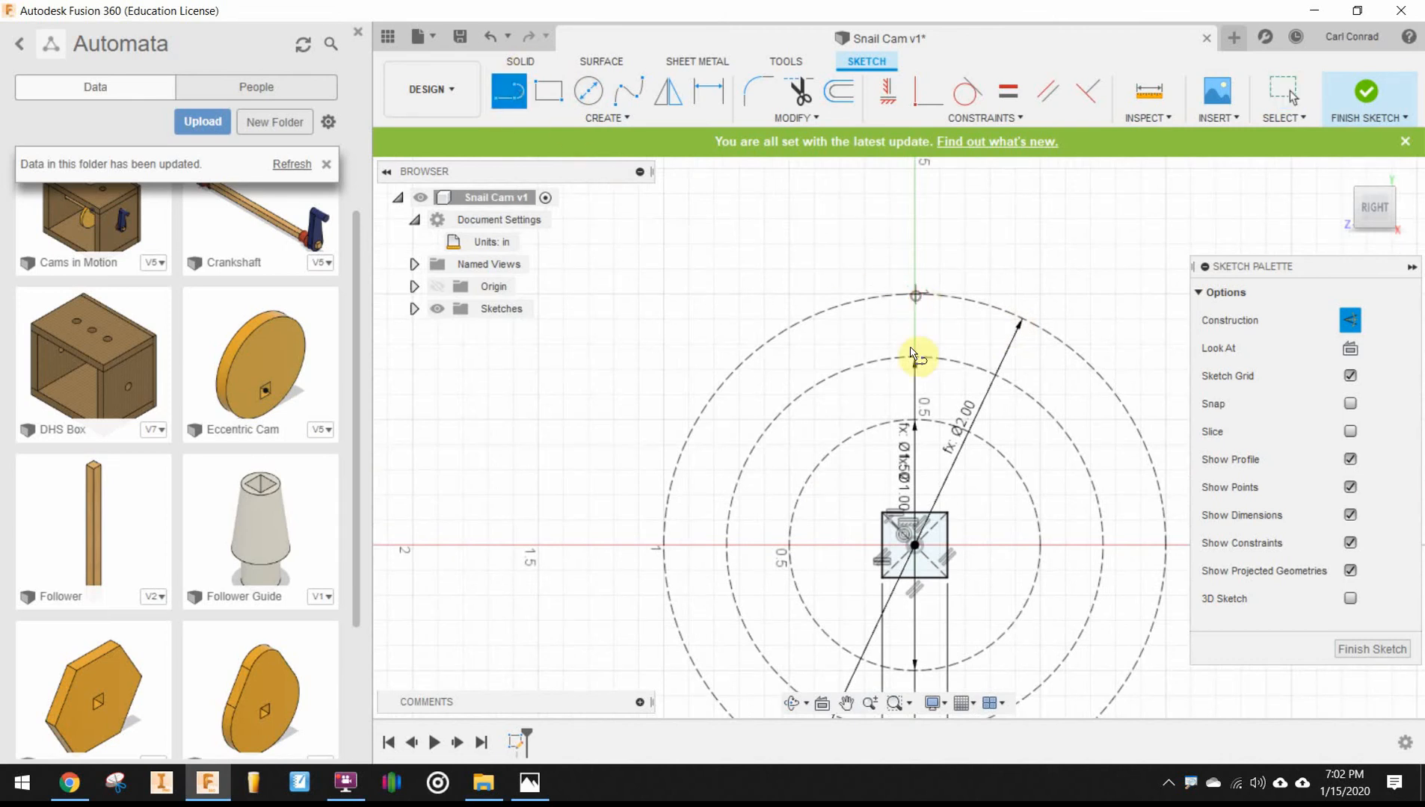
left_click(911, 424)
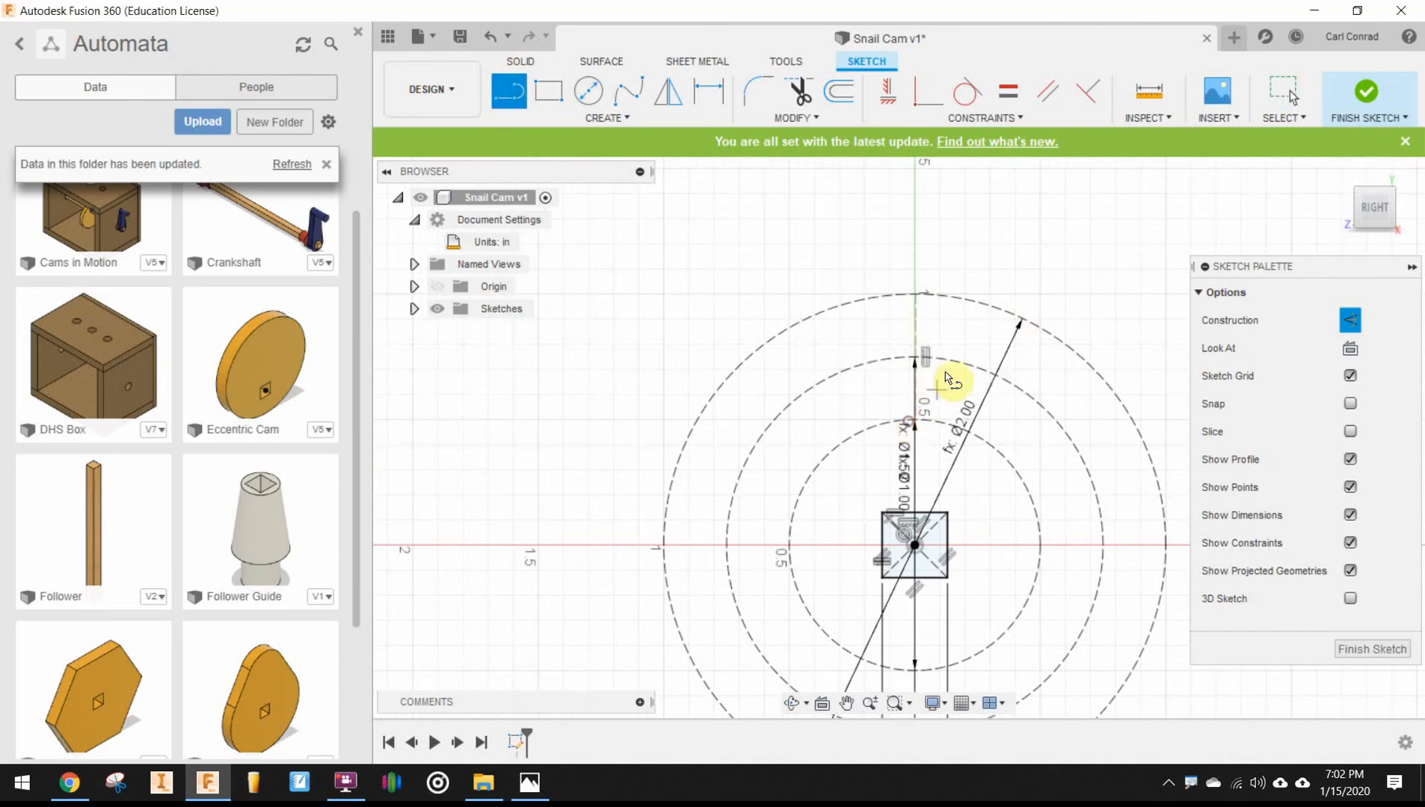
right_click(944, 329)
left_click(1004, 331)
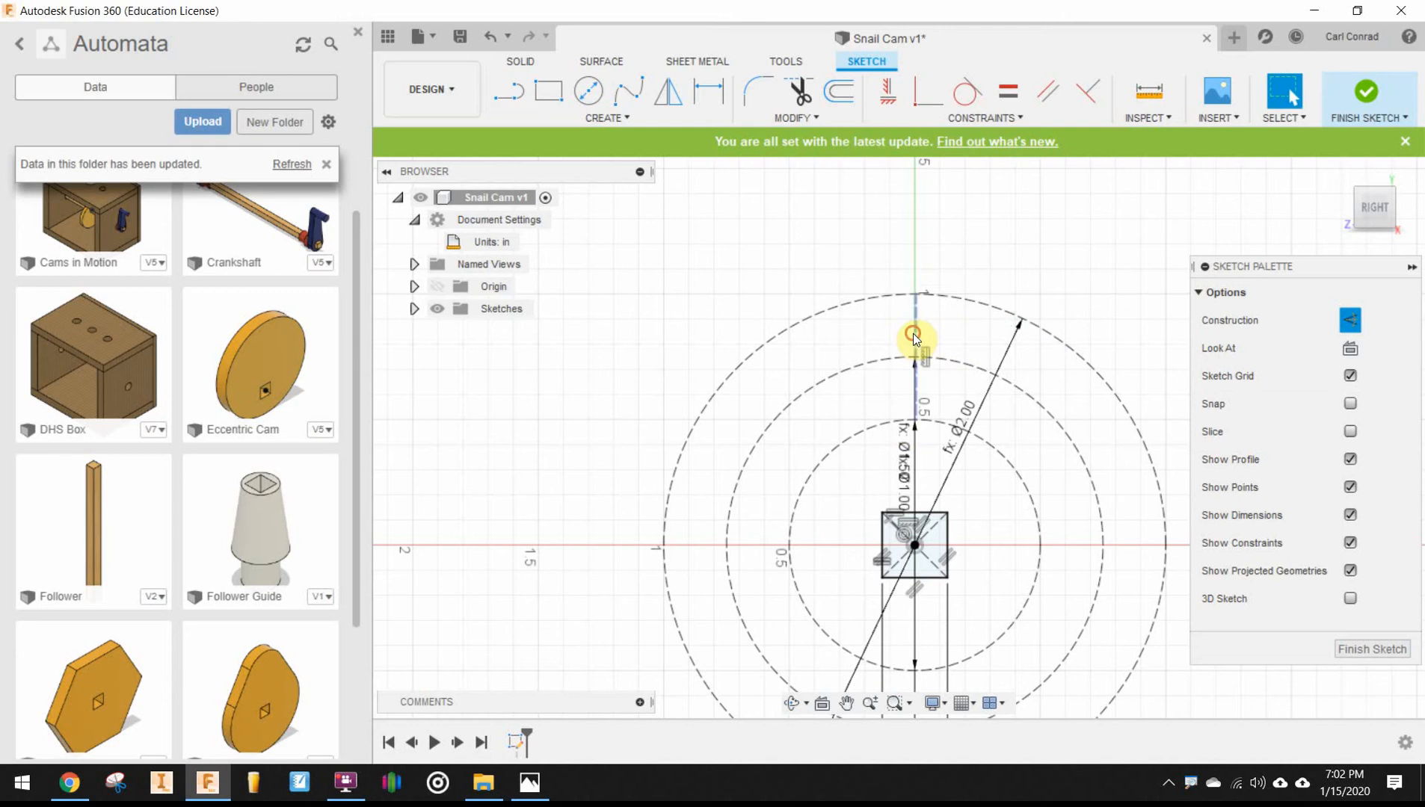
left_click(912, 334)
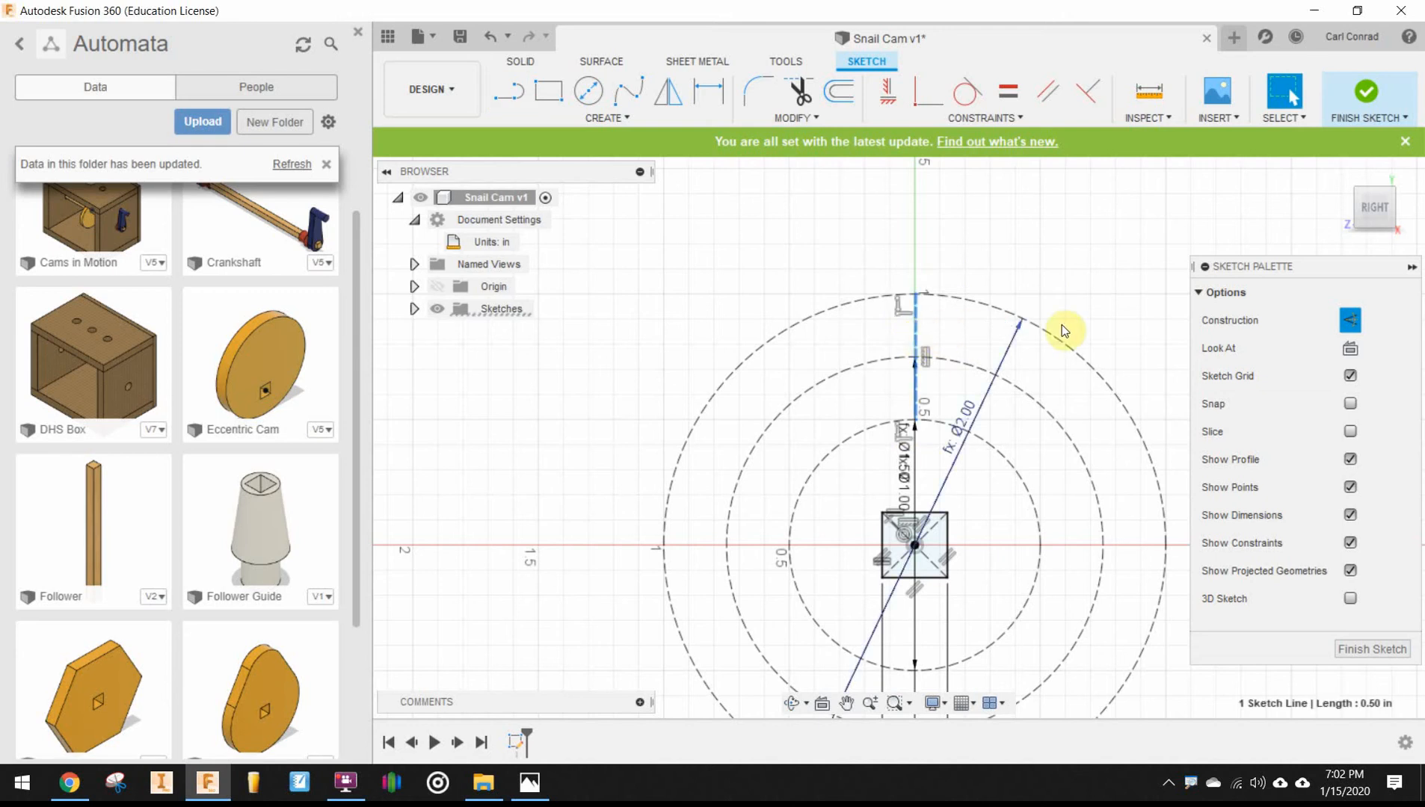
left_click(1350, 324)
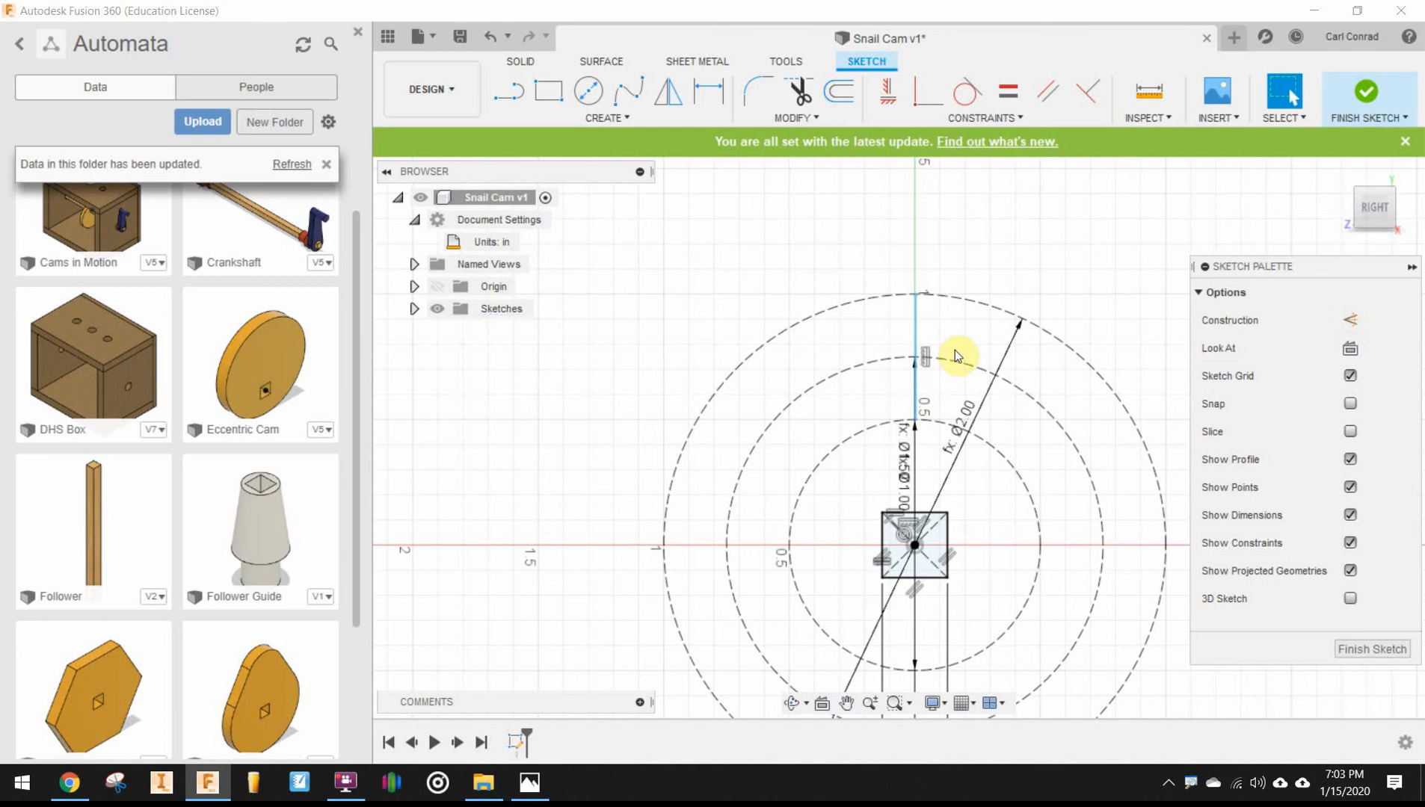
Move the vertical line off the vertical axis by its lower endpoint to test whether it is constrained.
scroll(921, 338, "up", 2)
left_click(916, 331)
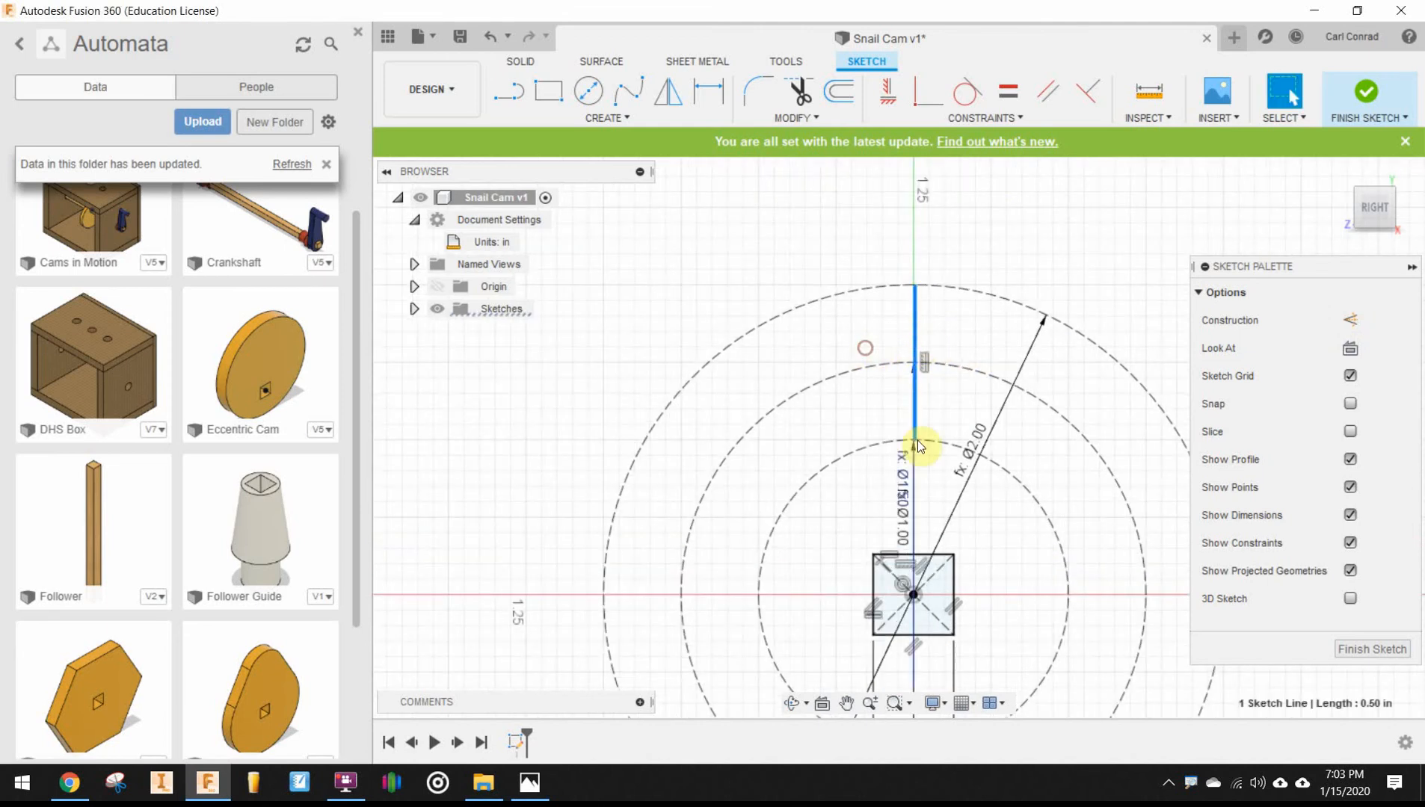
mouse_move(914, 436)
left_mouse_down()
mouse_move(848, 435)
mouse_move(857, 443)
left_mouse_up()
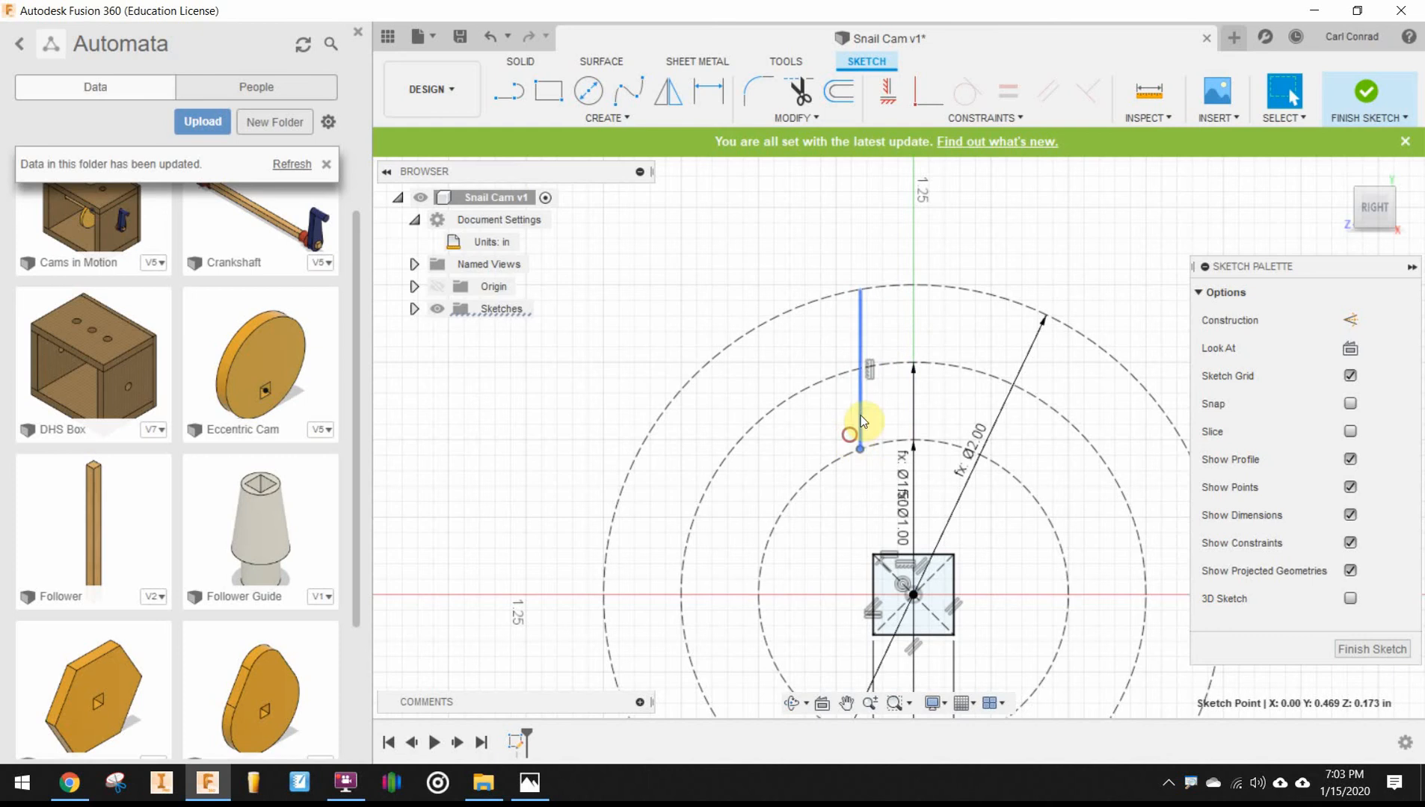
scroll(994, 267, "down", 1)
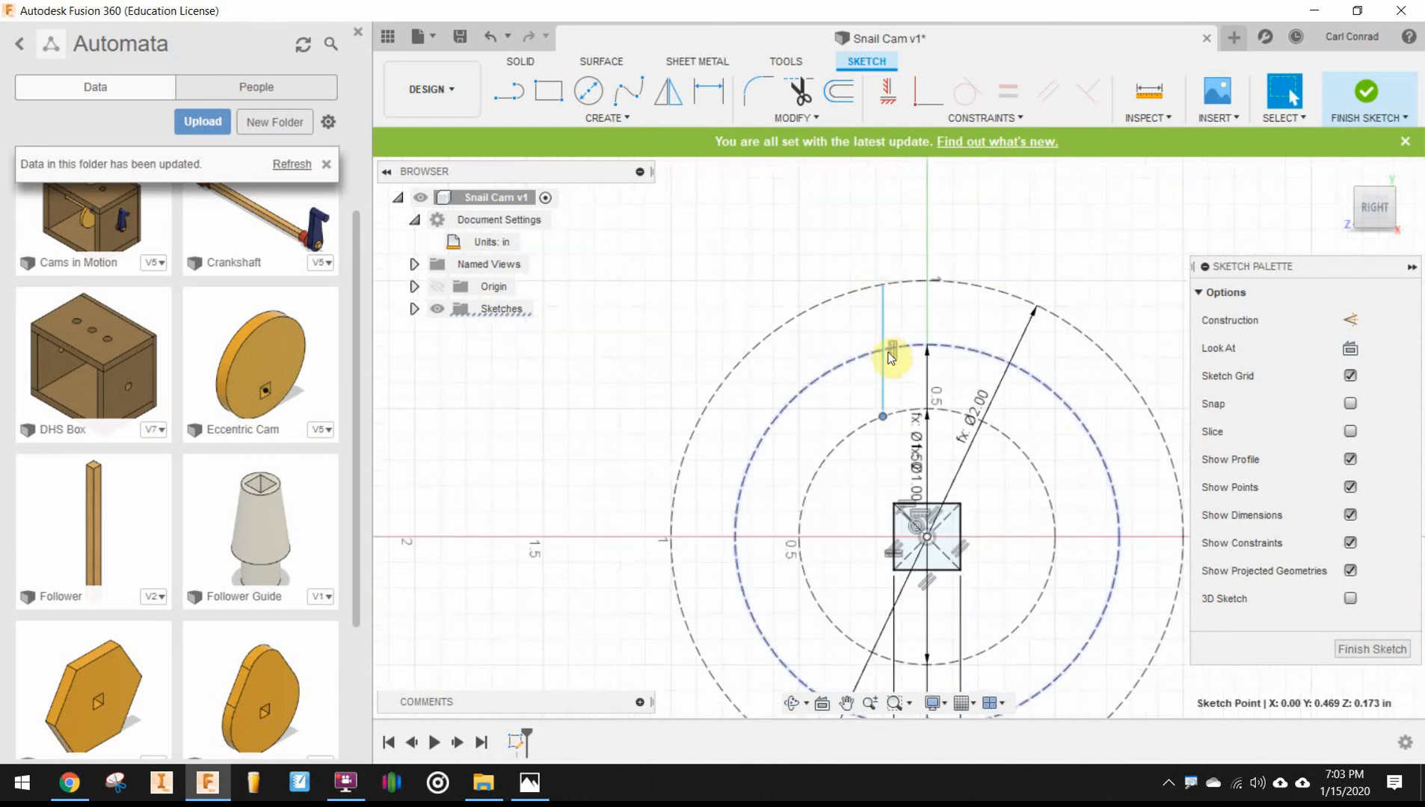
Apply a coincident constraint between the vertical line and the origin so the line aligns with the vertical axis.
left_click(927, 91)
left_click(883, 318)
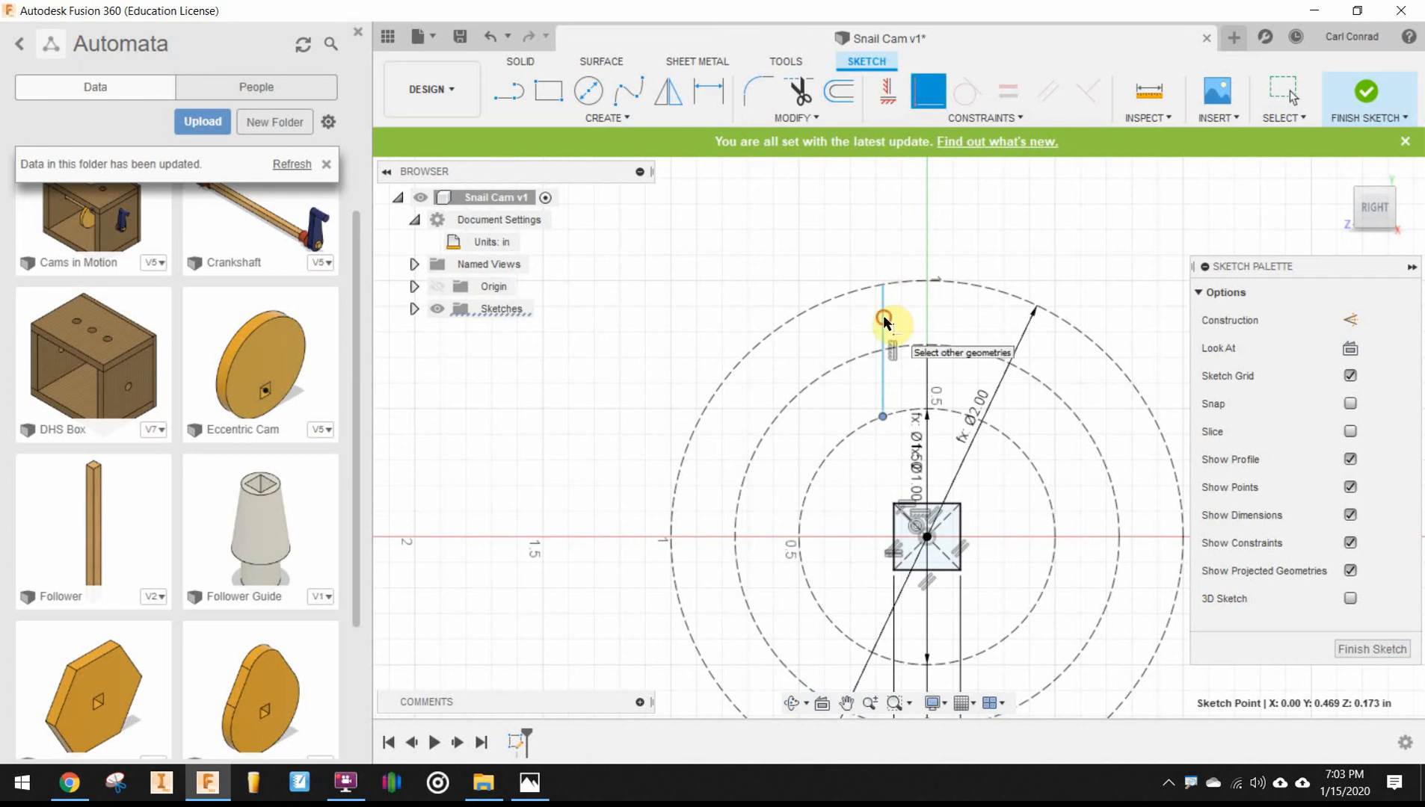
left_click(927, 536)
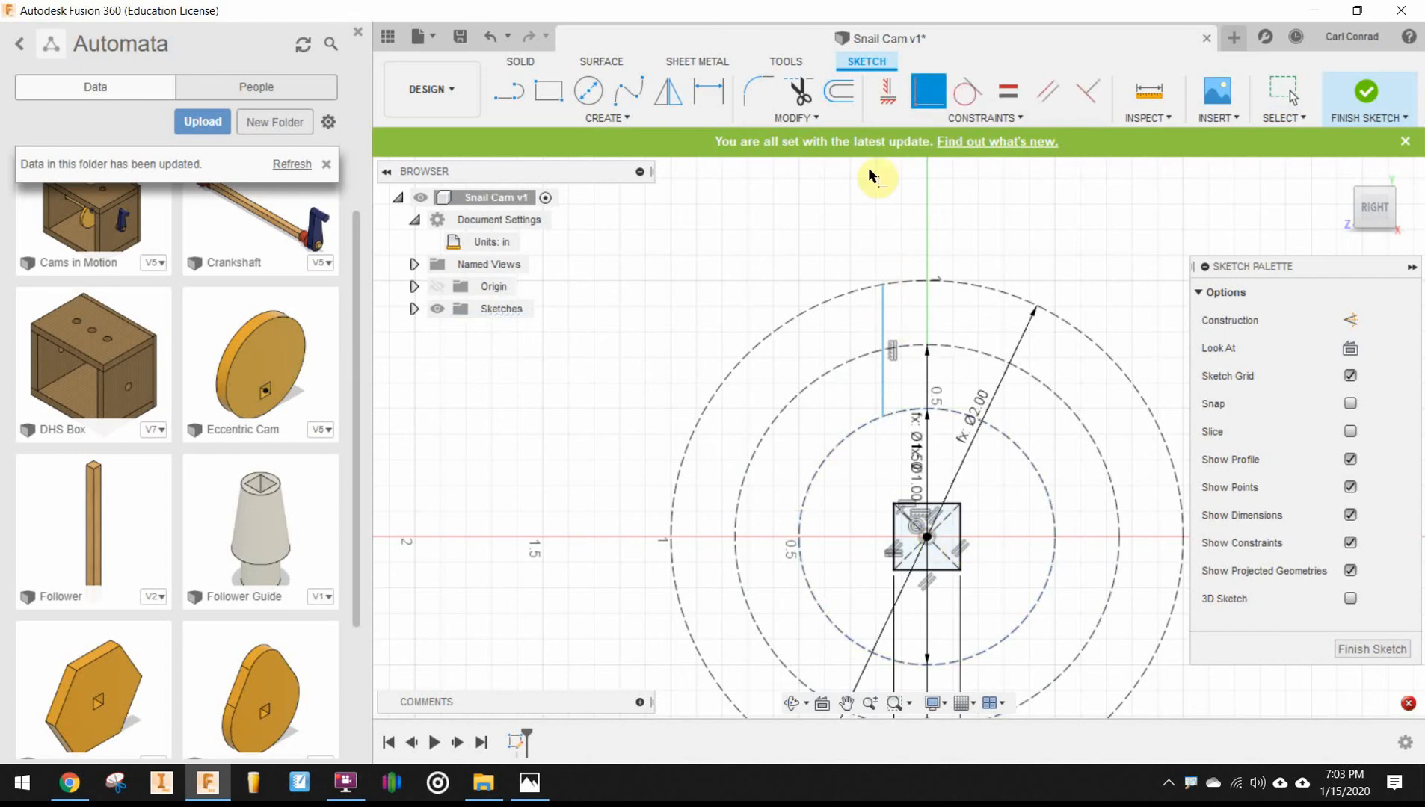
left_click(884, 318)
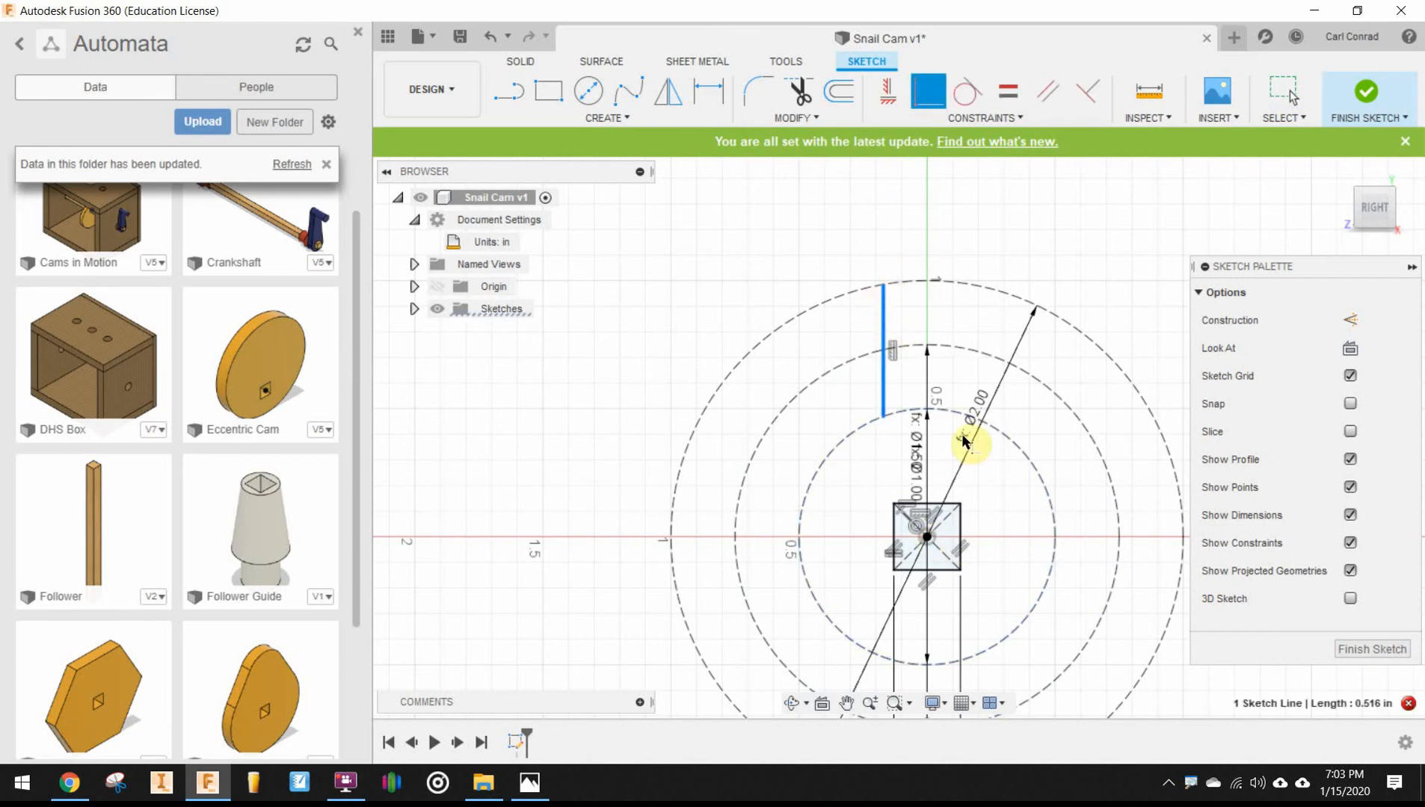
left_click(930, 539)
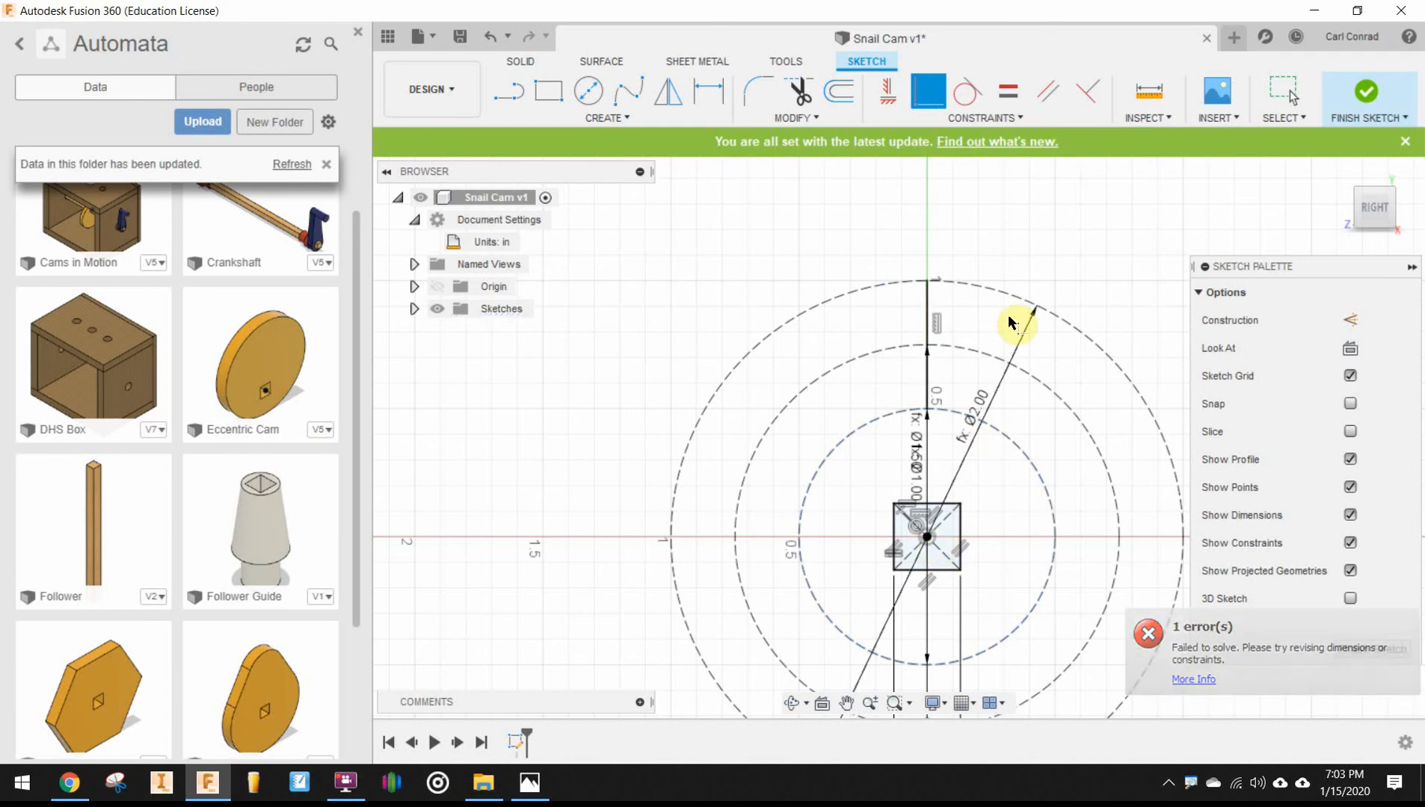
Draw a horizontal construction line left of the origin, from the middle circle to the inner circle, about 0.25 in long.
middle_click_drag(931, 308, 880, 228)
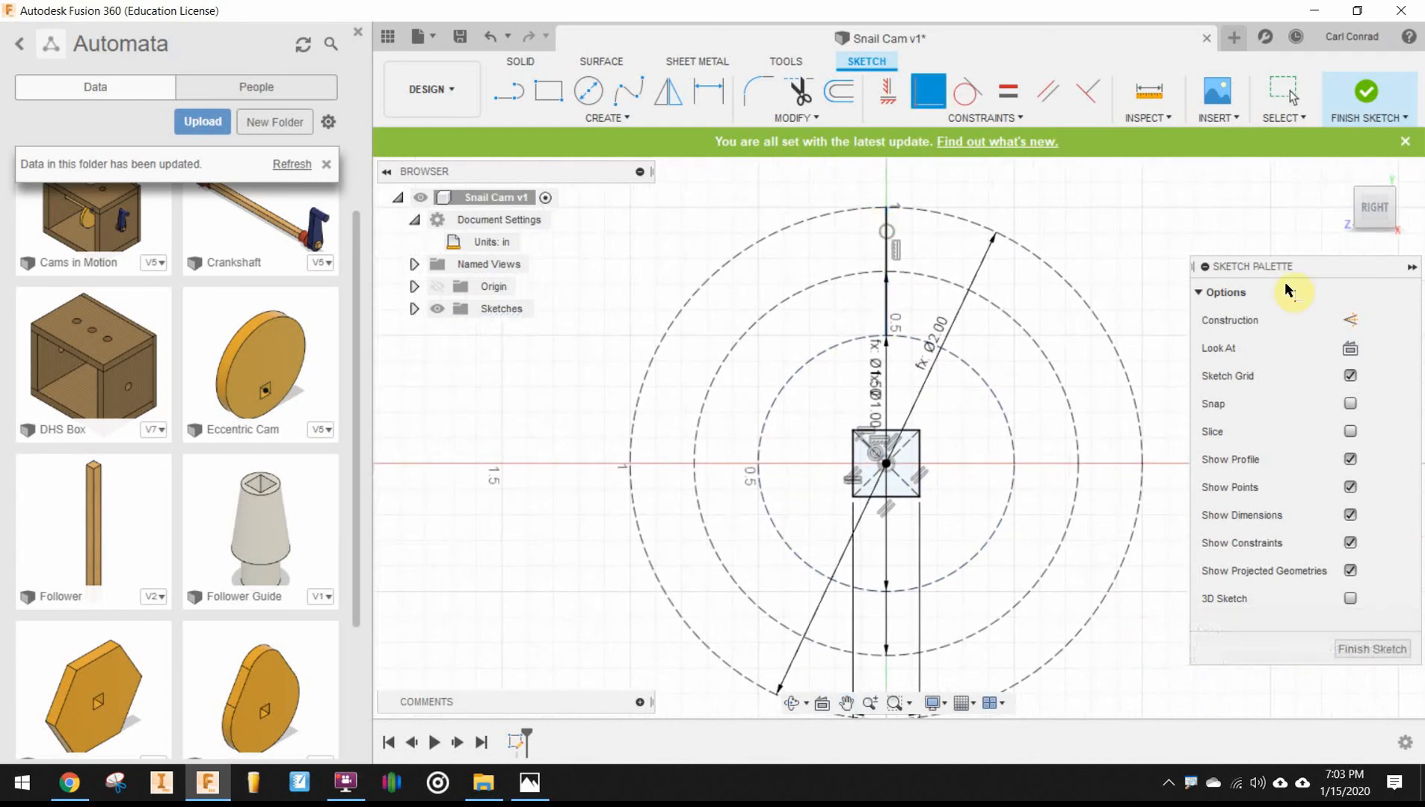
left_click(509, 93)
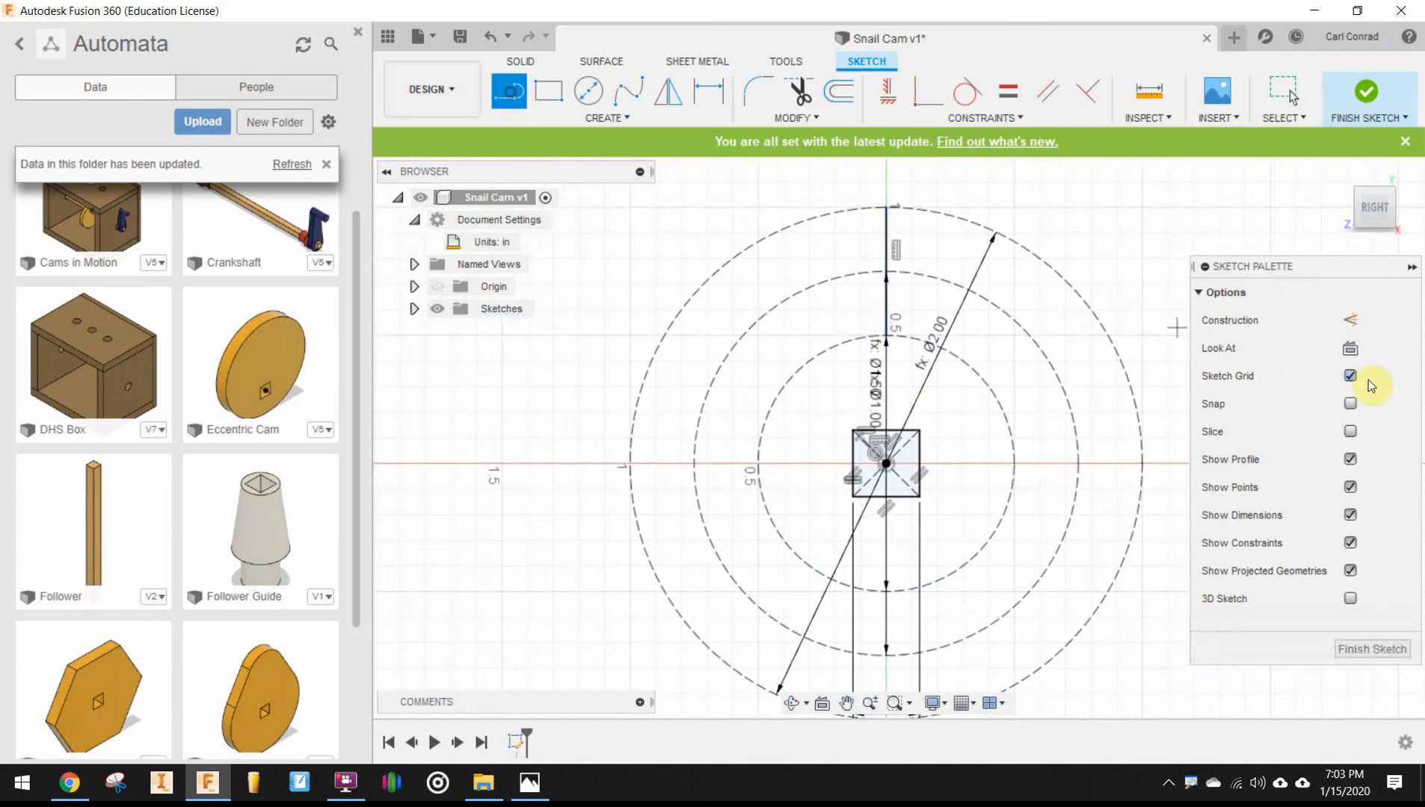
left_click(1350, 320)
left_click(886, 463)
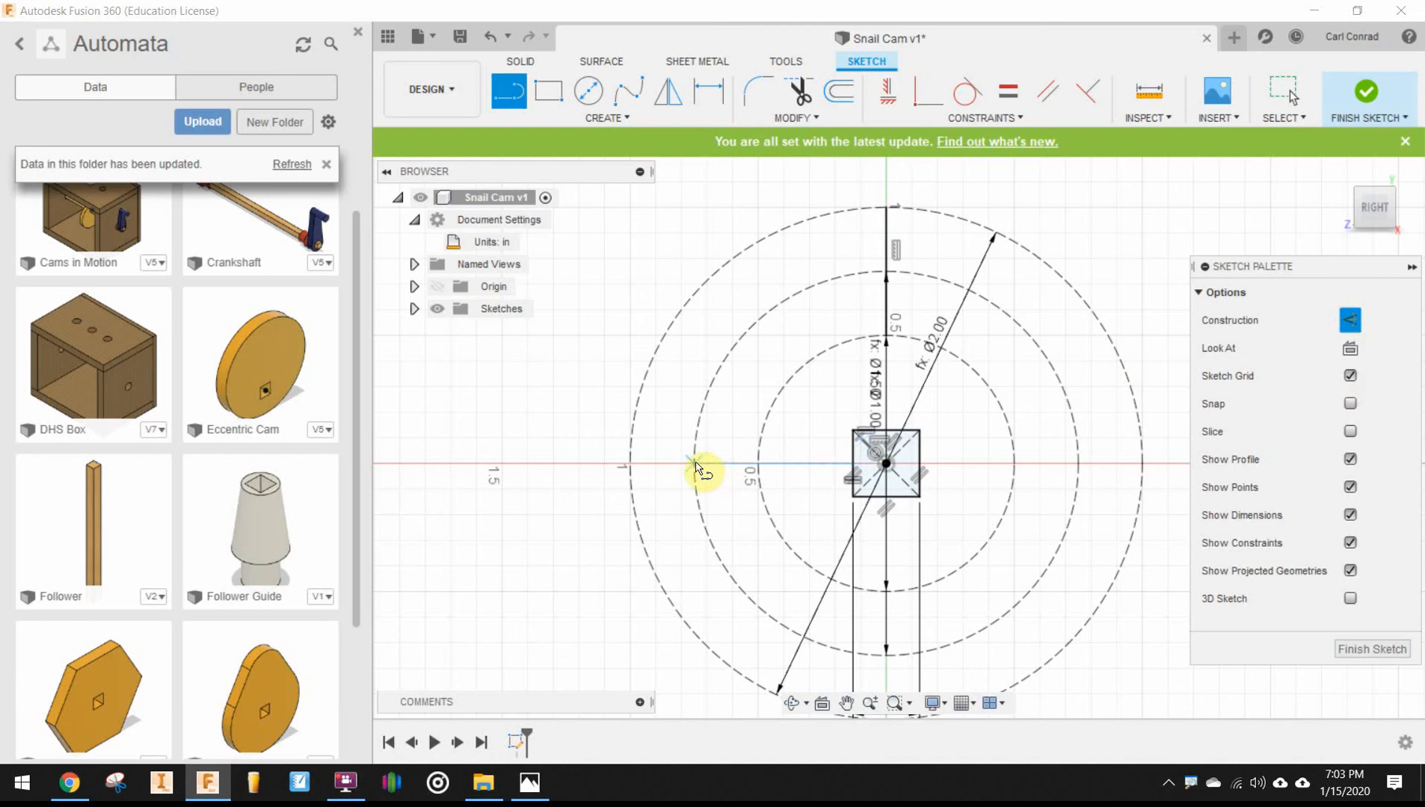
left_click(696, 464)
double_click(758, 467)
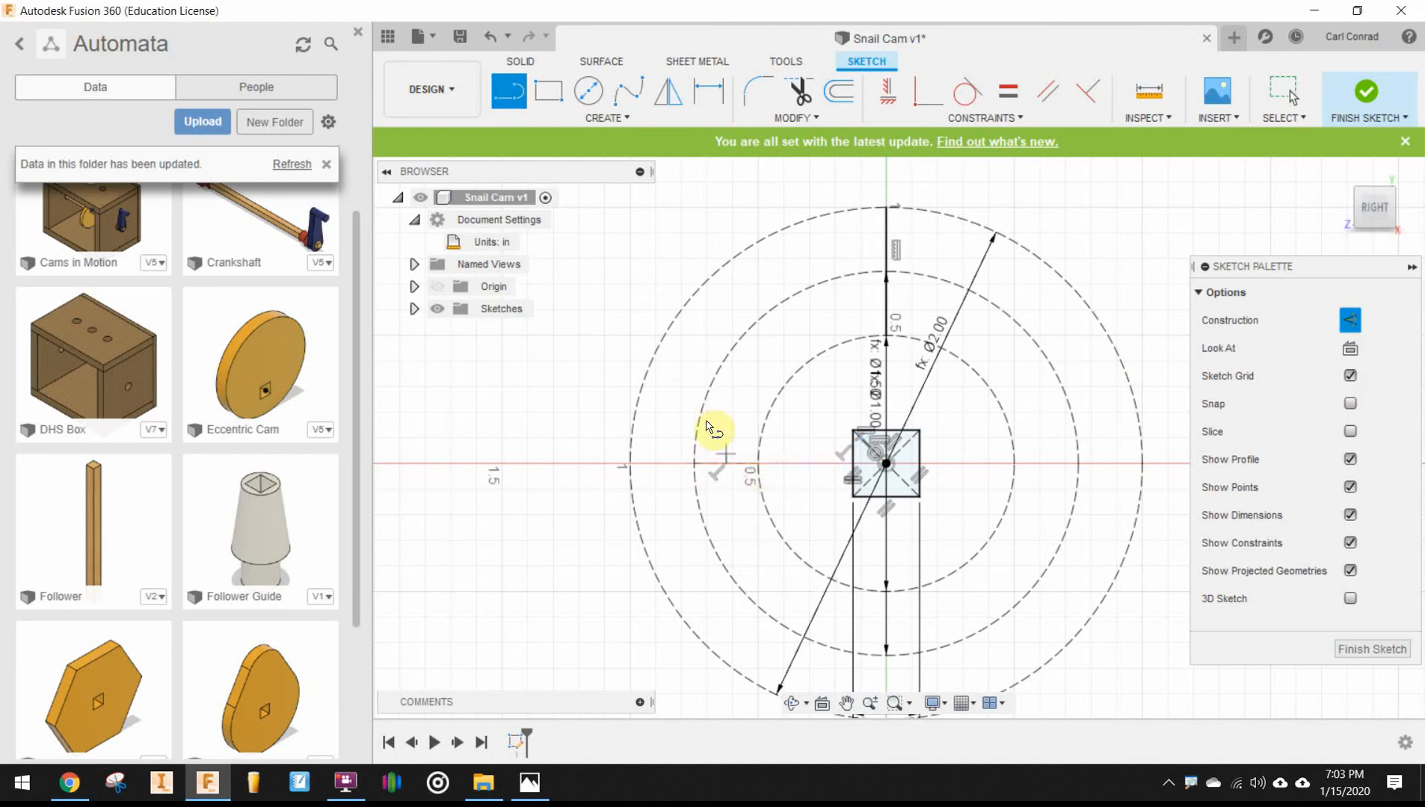
Draw a horizontal construction line right of the origin, from the middle circle to the outer circle, and finish the Line command.
left_click(1079, 465)
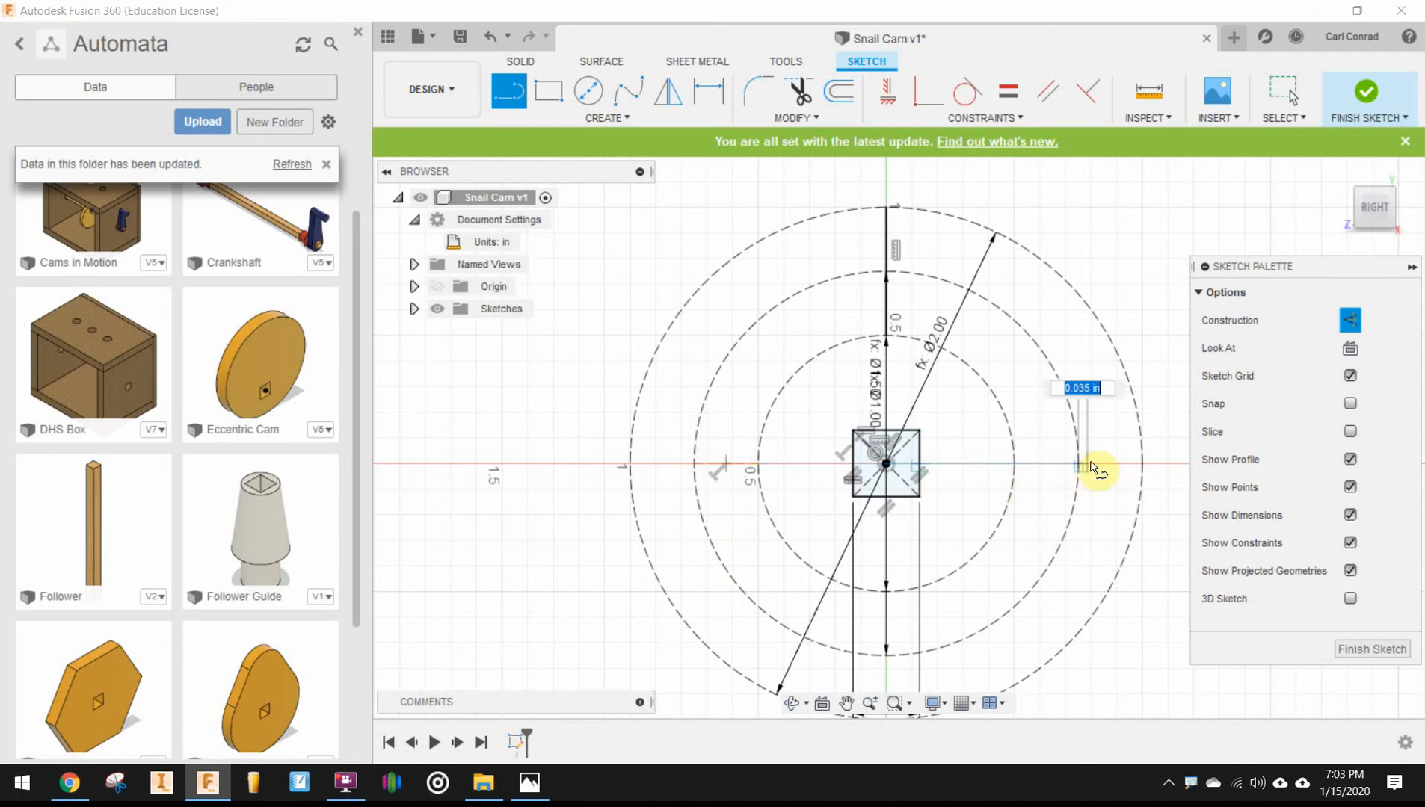
left_click(1143, 468)
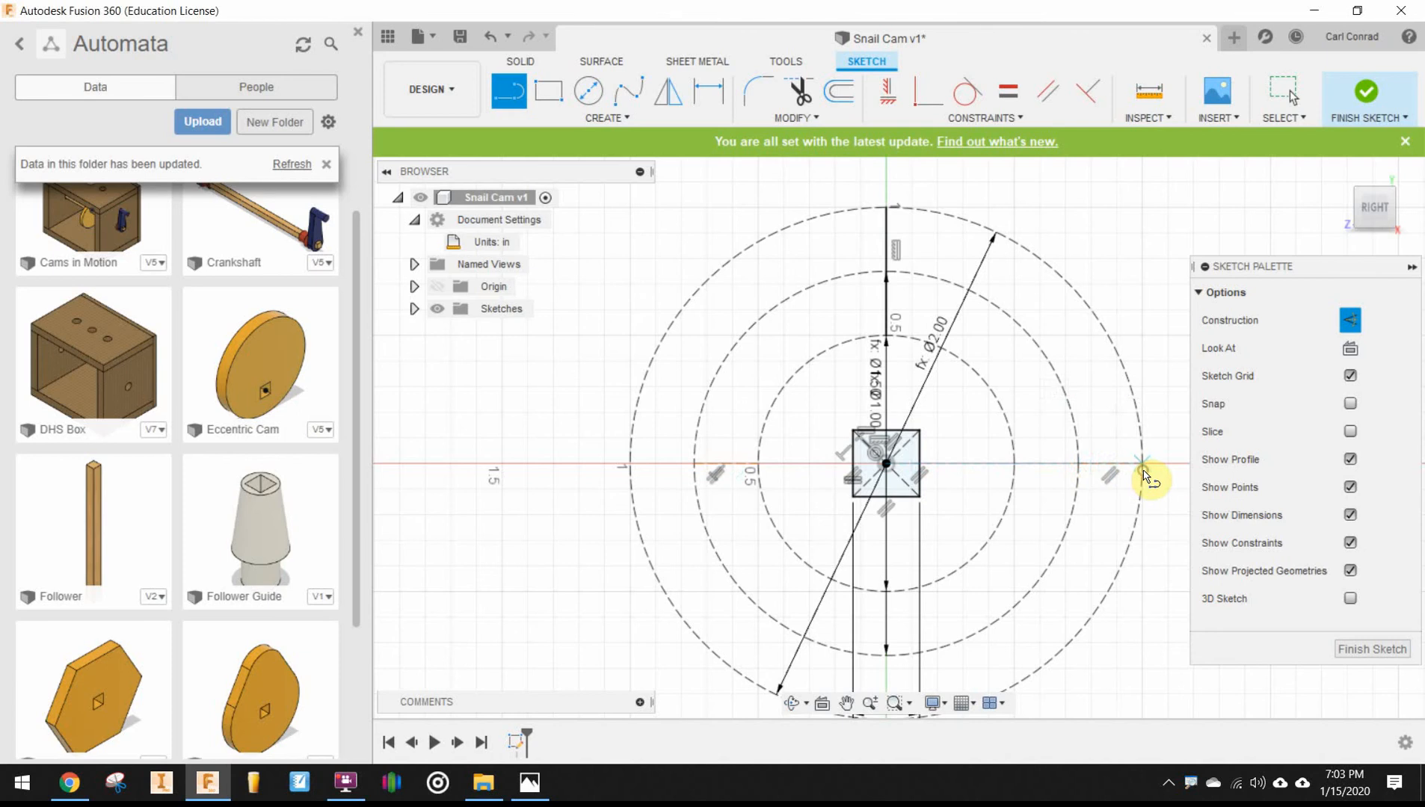
right_click(1141, 307)
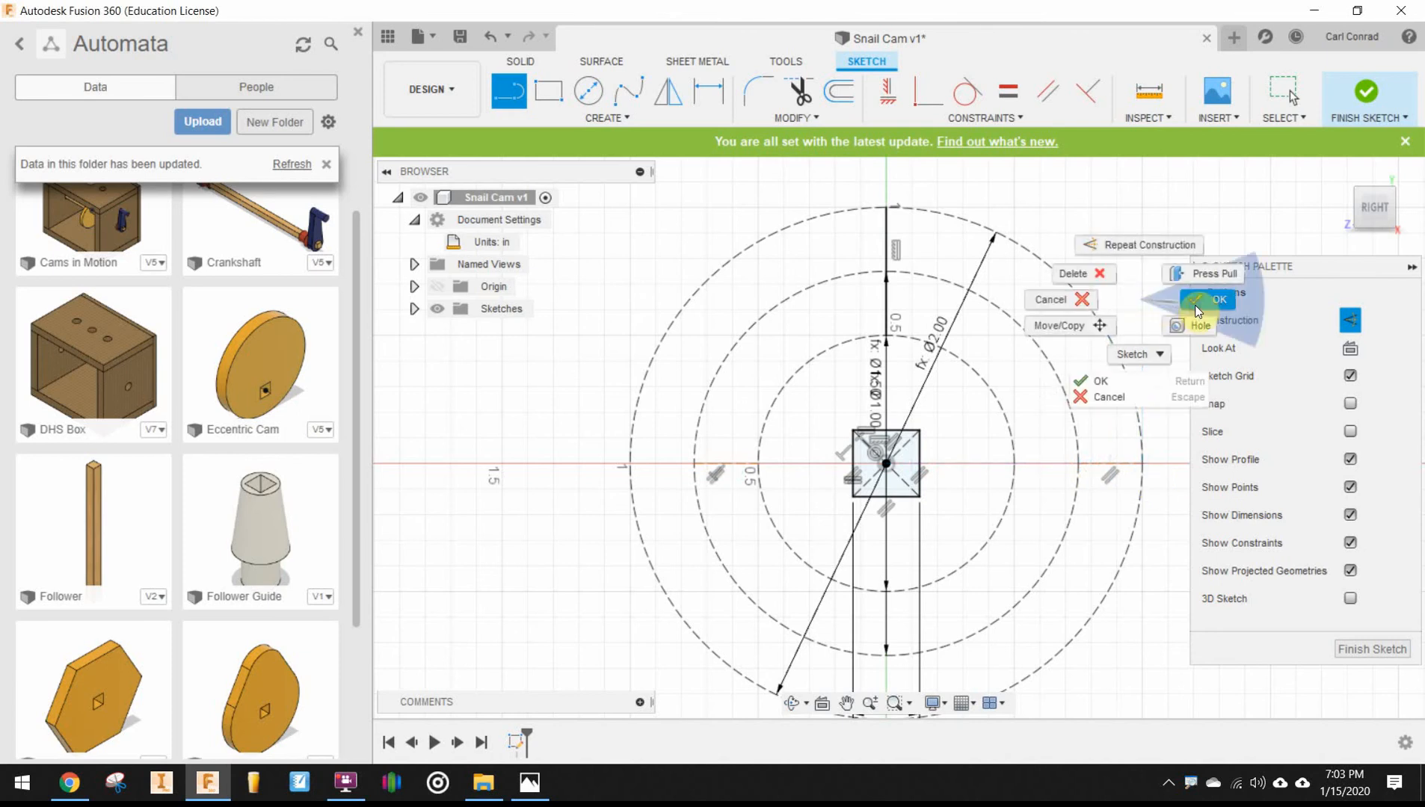
left_click(1194, 315)
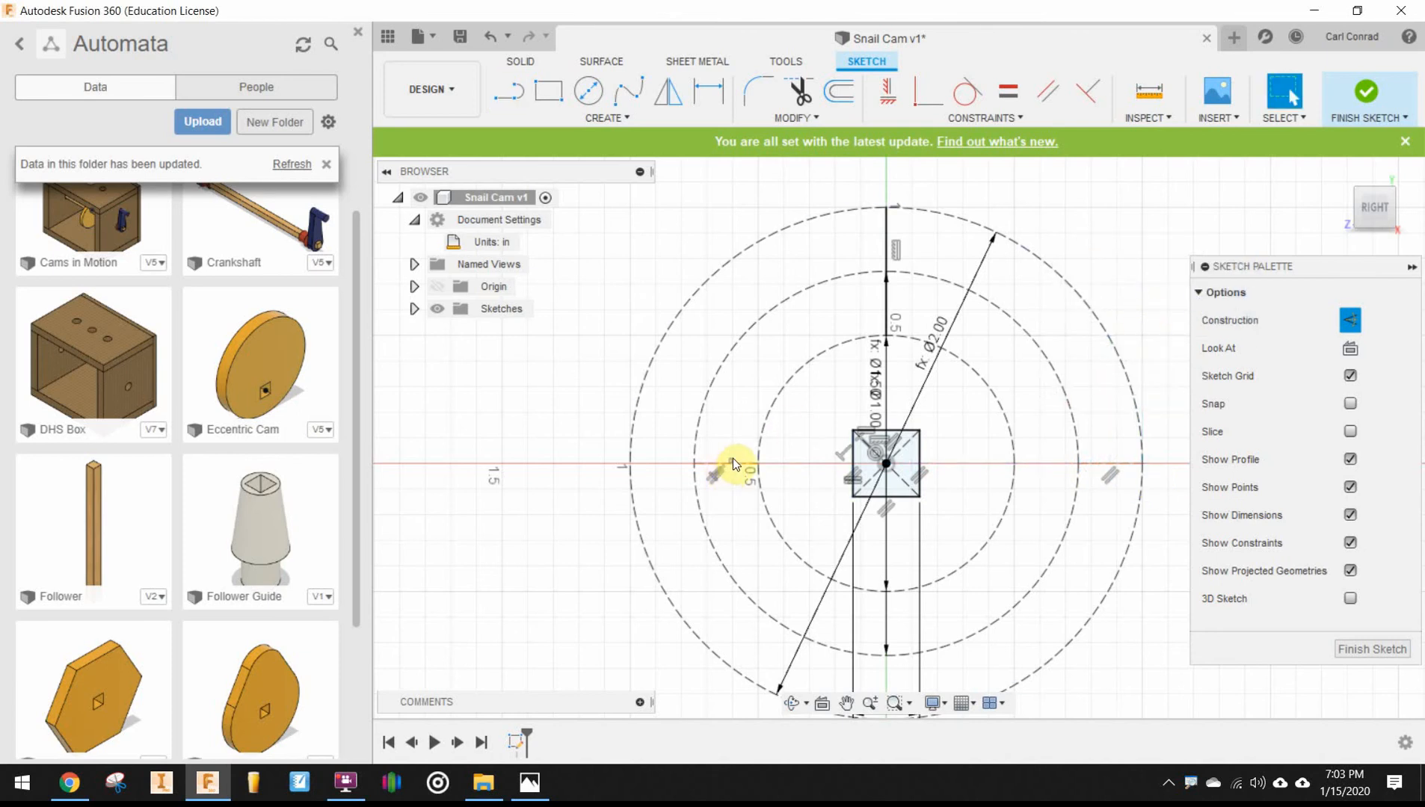
Move both horizontal construction lines above the horizontal axis by their endpoints to test whether they are constrained.
left_click(728, 465)
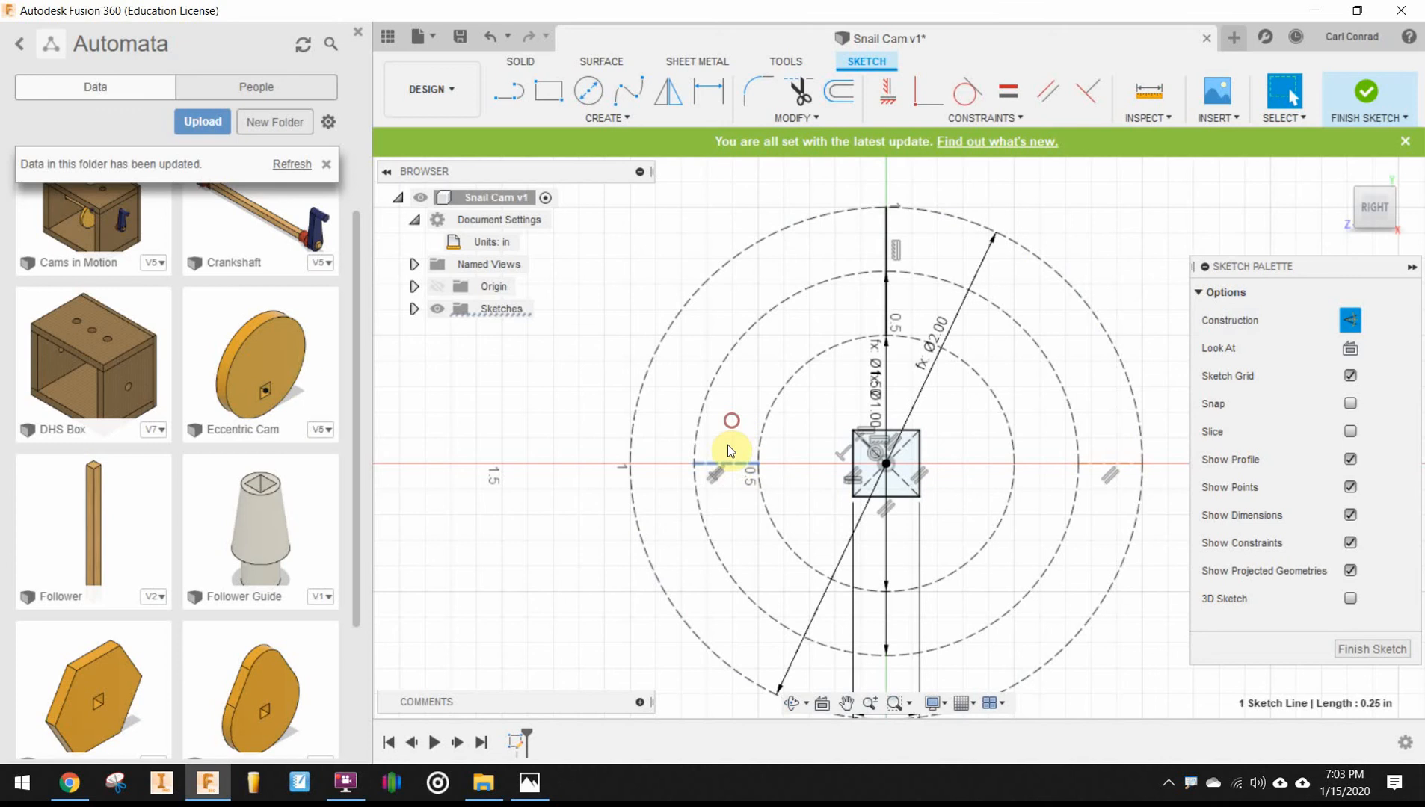
left_click_drag(759, 469, 762, 438)
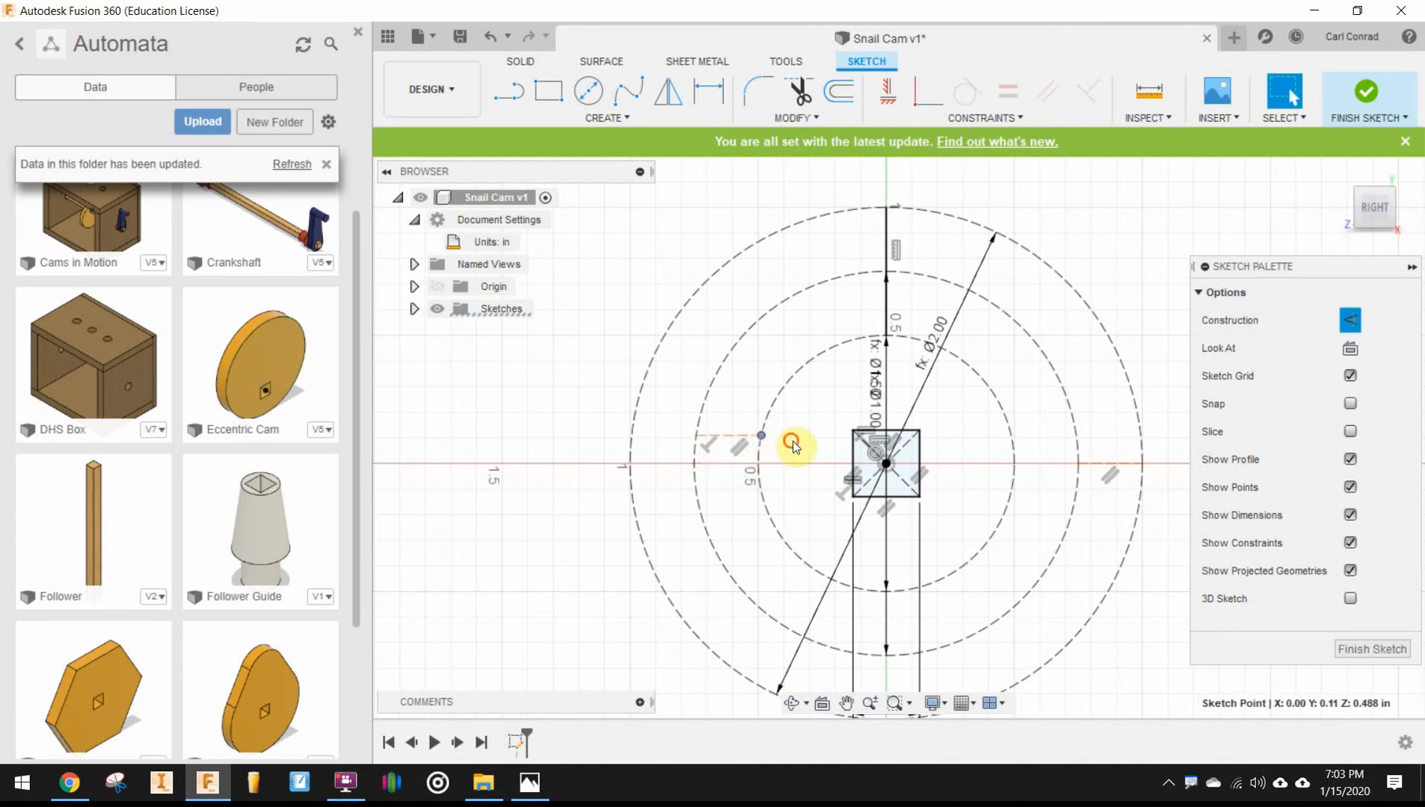
left_click_drag(1137, 465, 1153, 428)
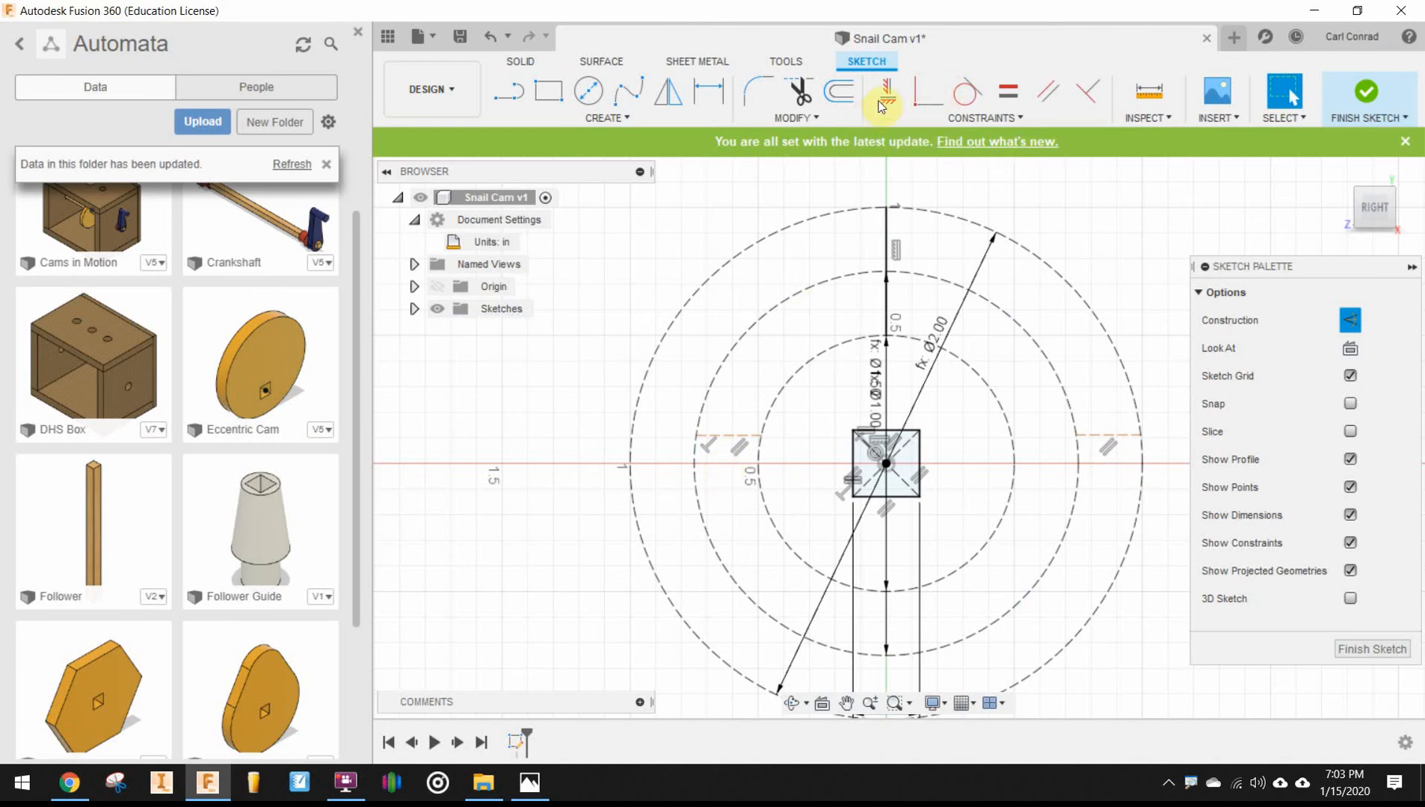
Apply coincident constraints between each of the two horizontal construction lines and the origin.
left_click(930, 100)
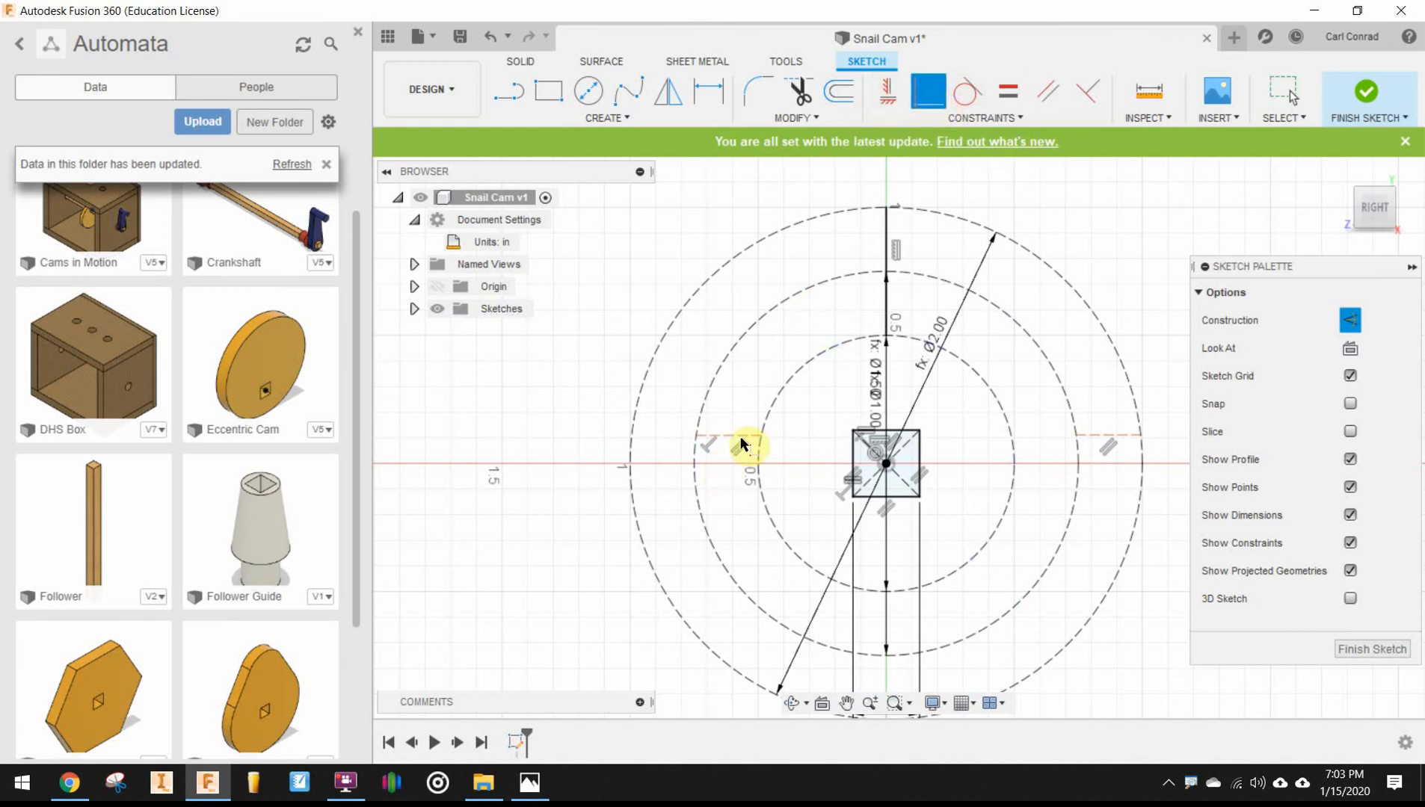
left_click(737, 443)
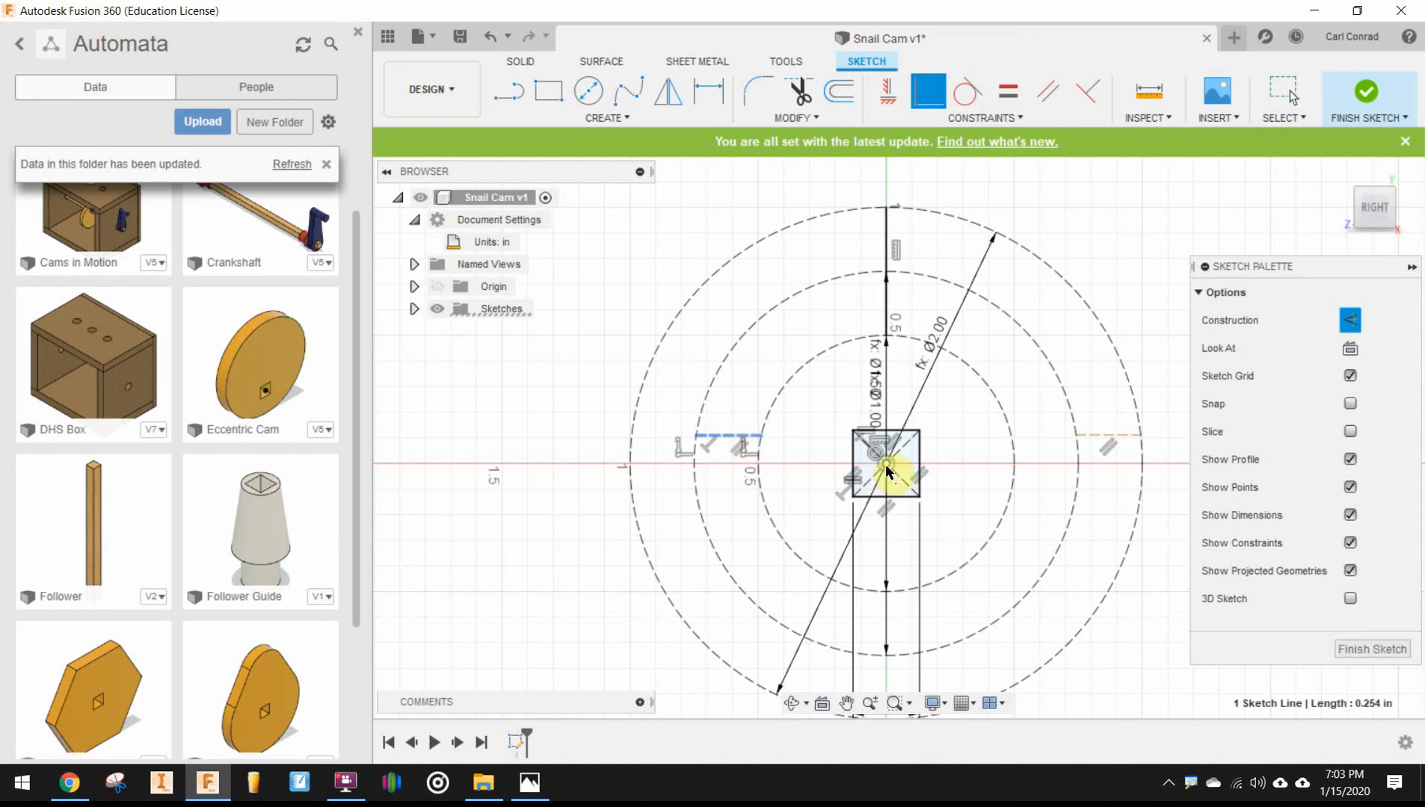
left_click(885, 464)
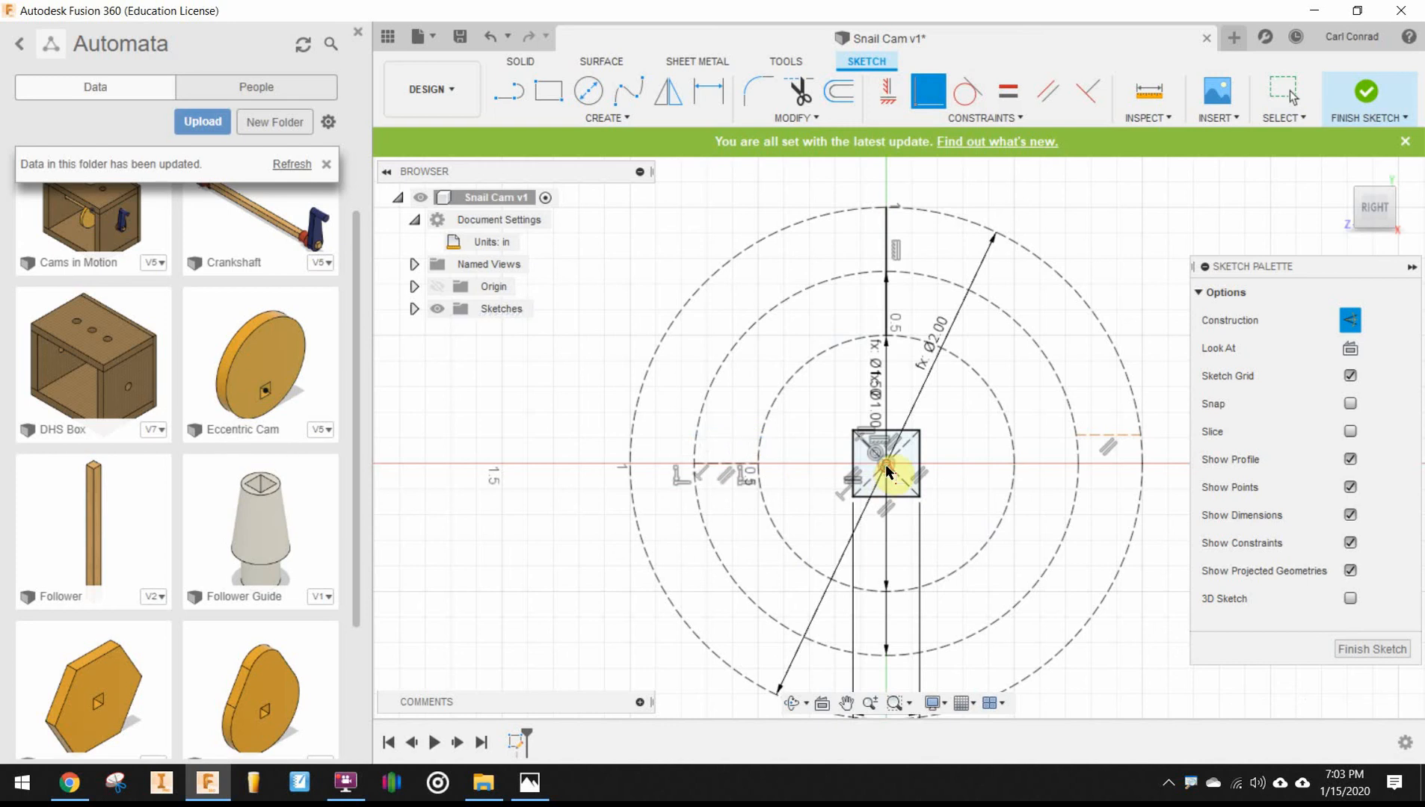
left_click(1105, 439)
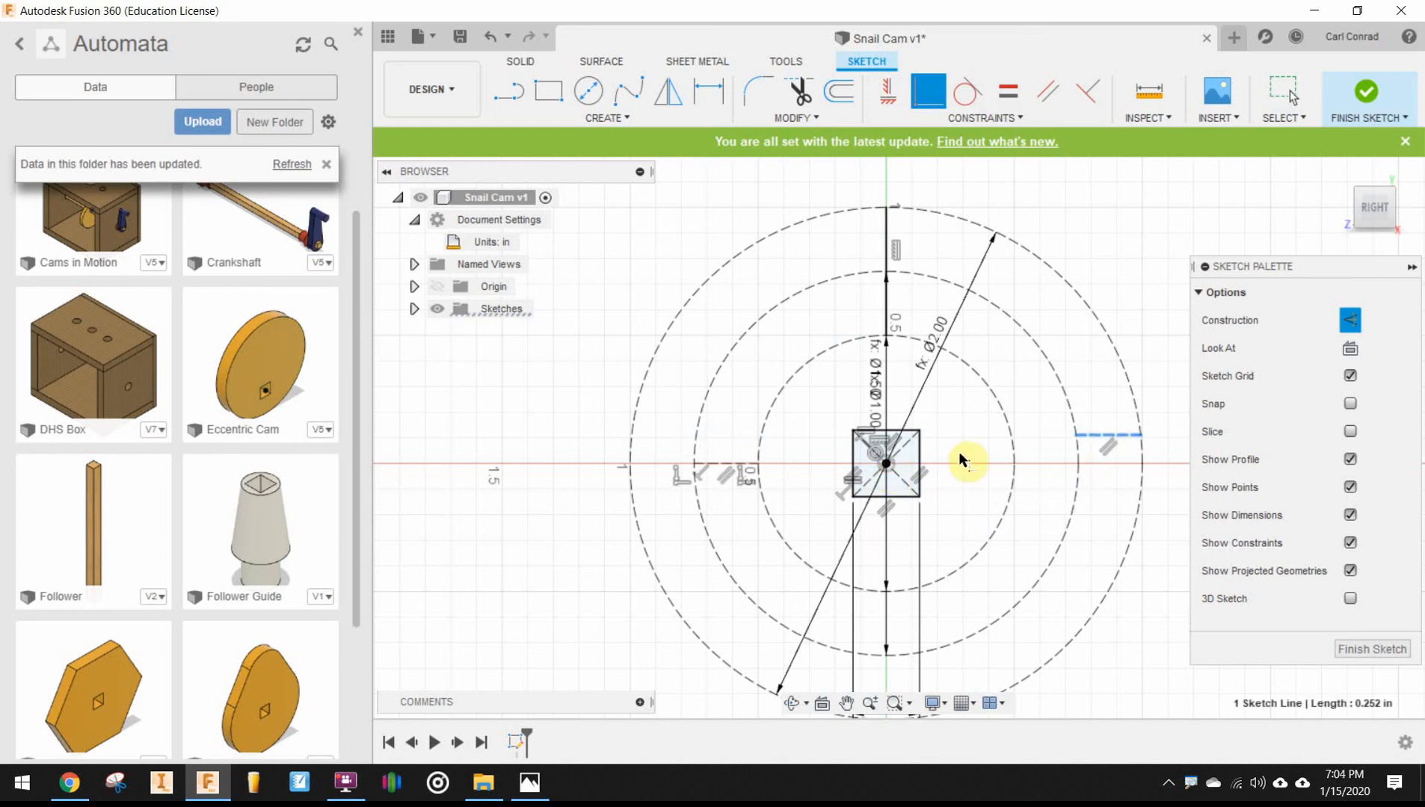
left_click(888, 469)
Place a sketch point at the midpoint of each of the two horizontal construction lines.
scroll(1125, 460, "up", 3)
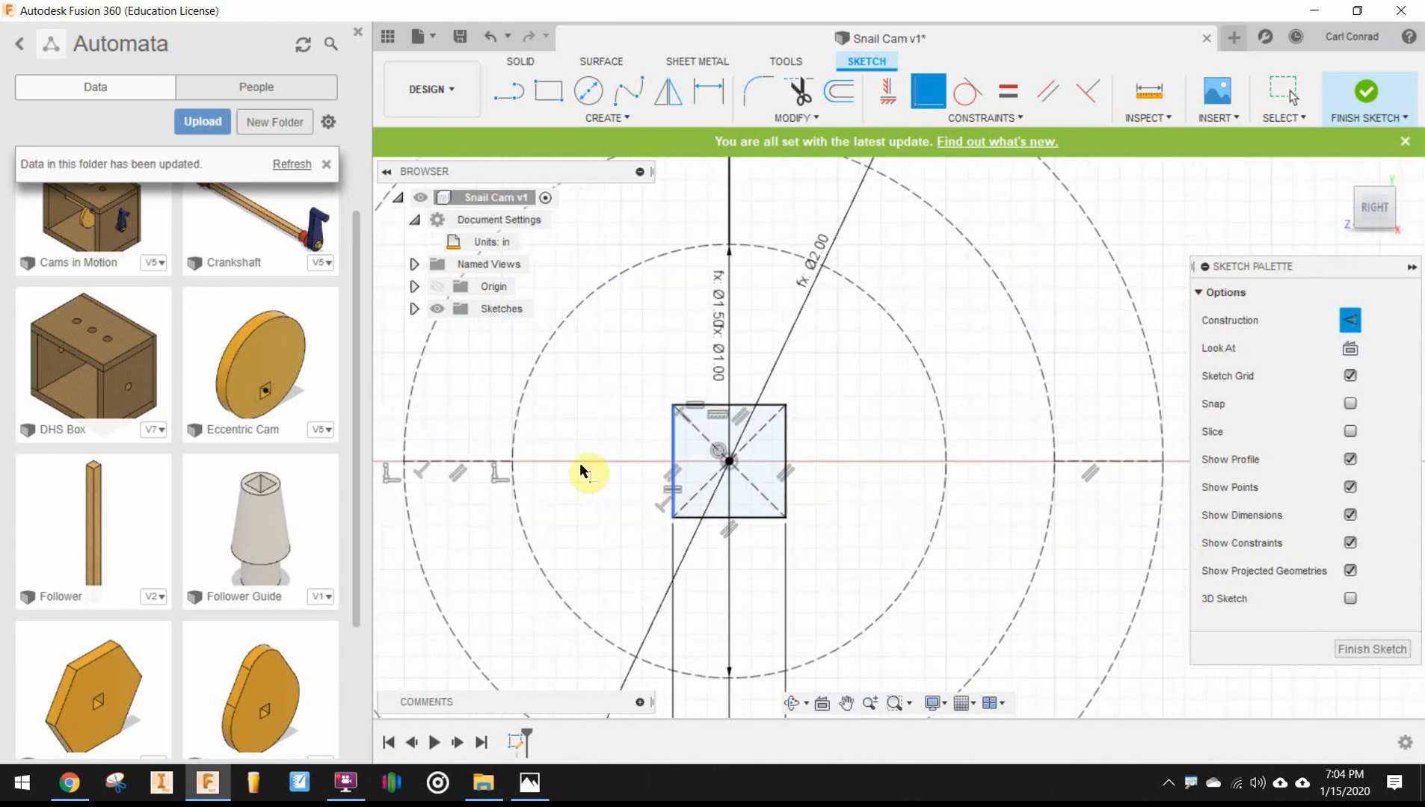
scroll(580, 471, "down", 3)
middle_click_drag(570, 471, 678, 497)
left_click(608, 116)
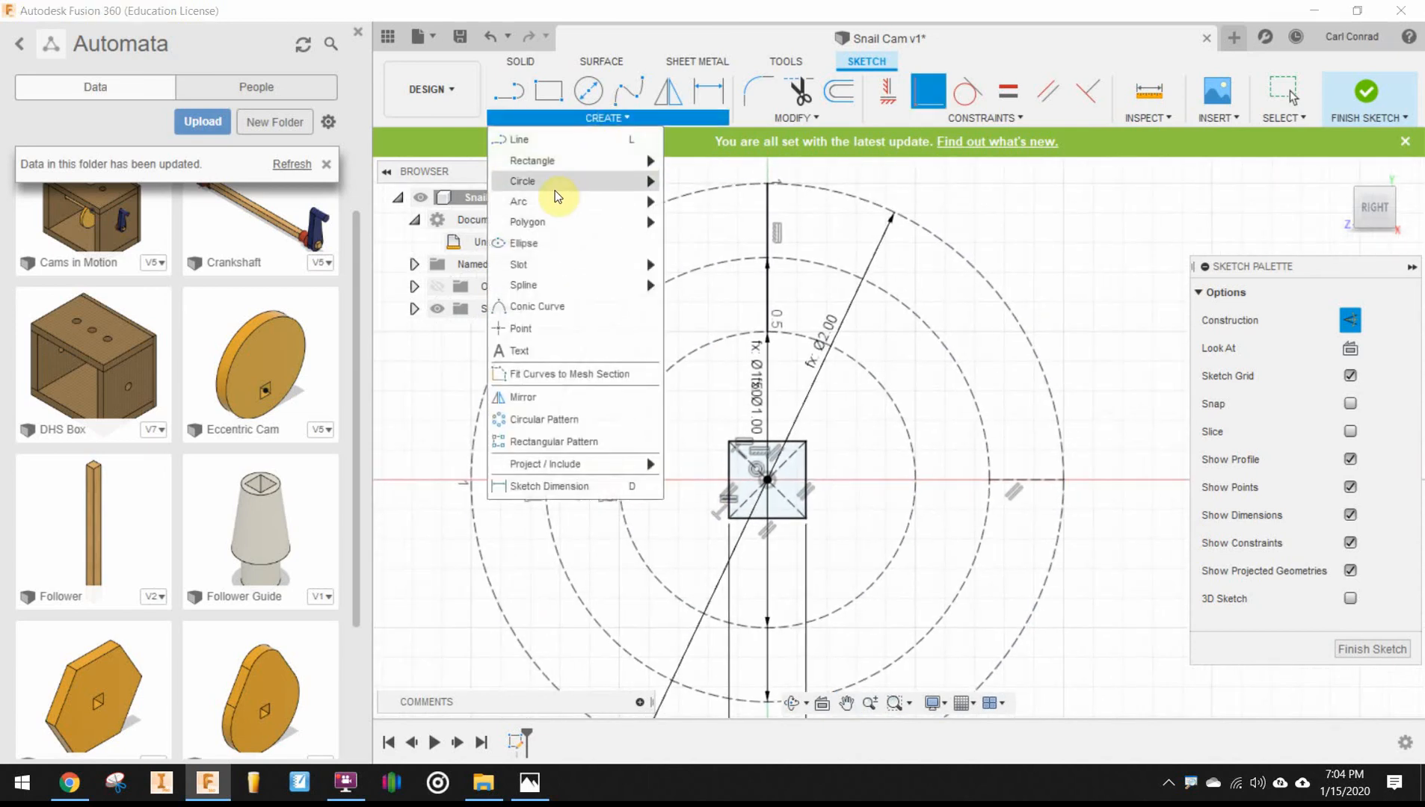
left_click(526, 329)
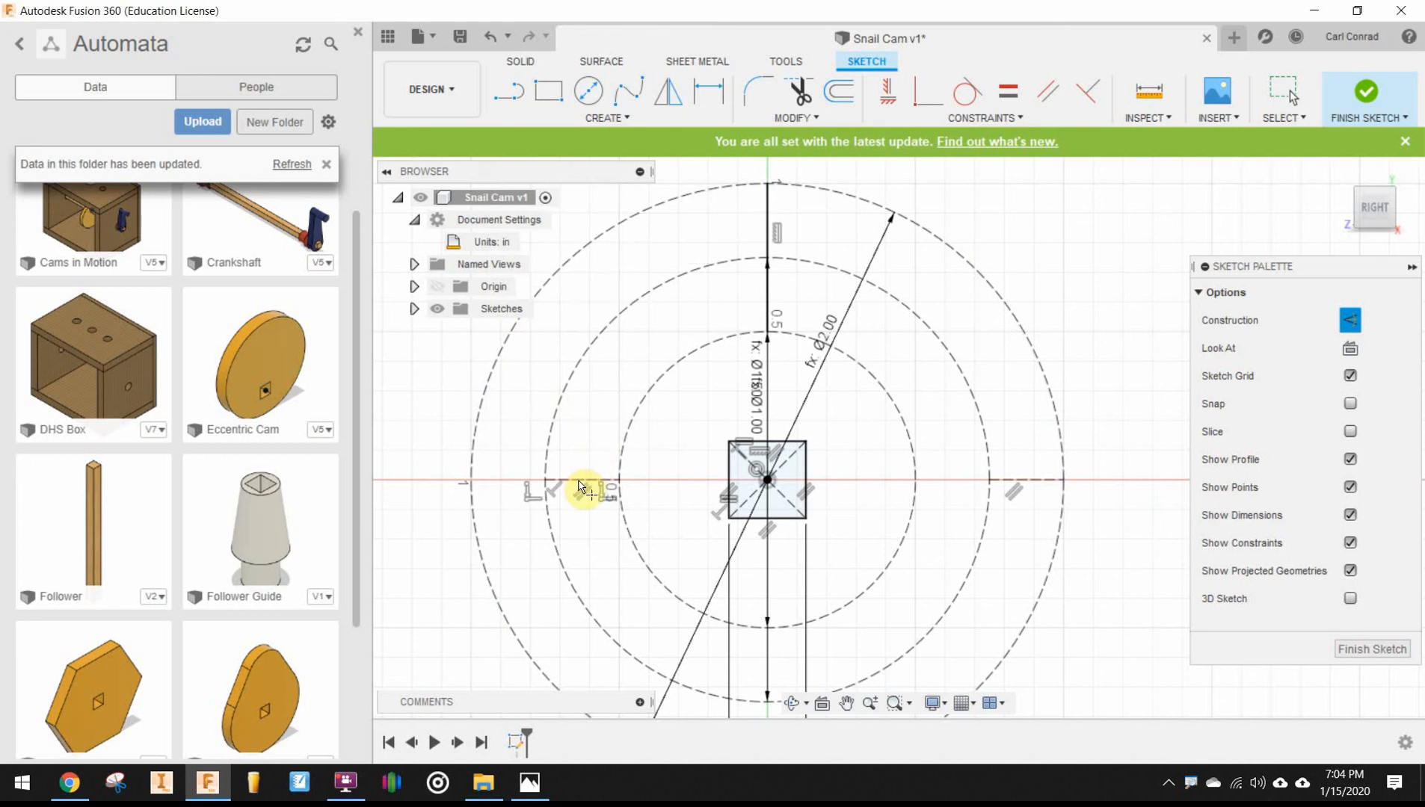
left_click(596, 117)
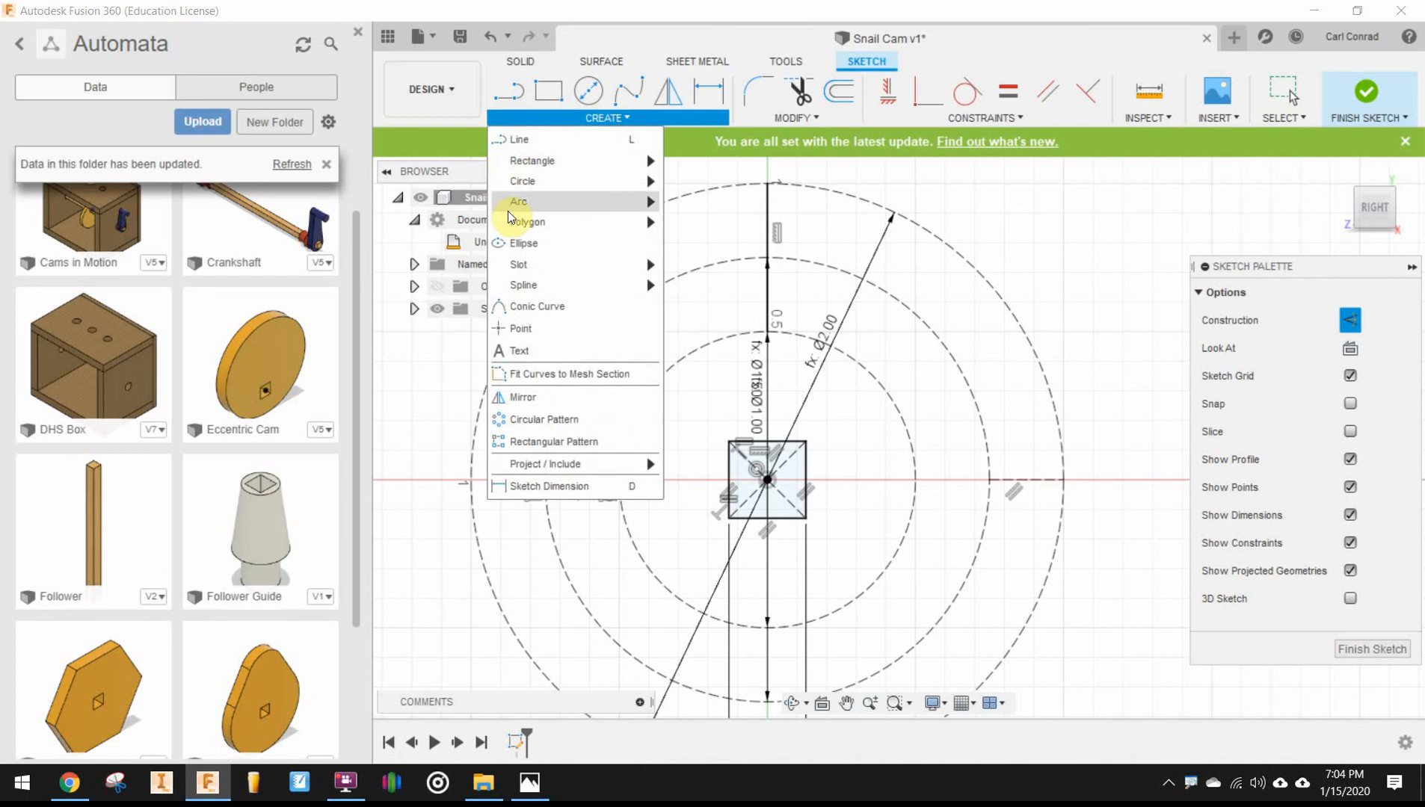
left_click(538, 330)
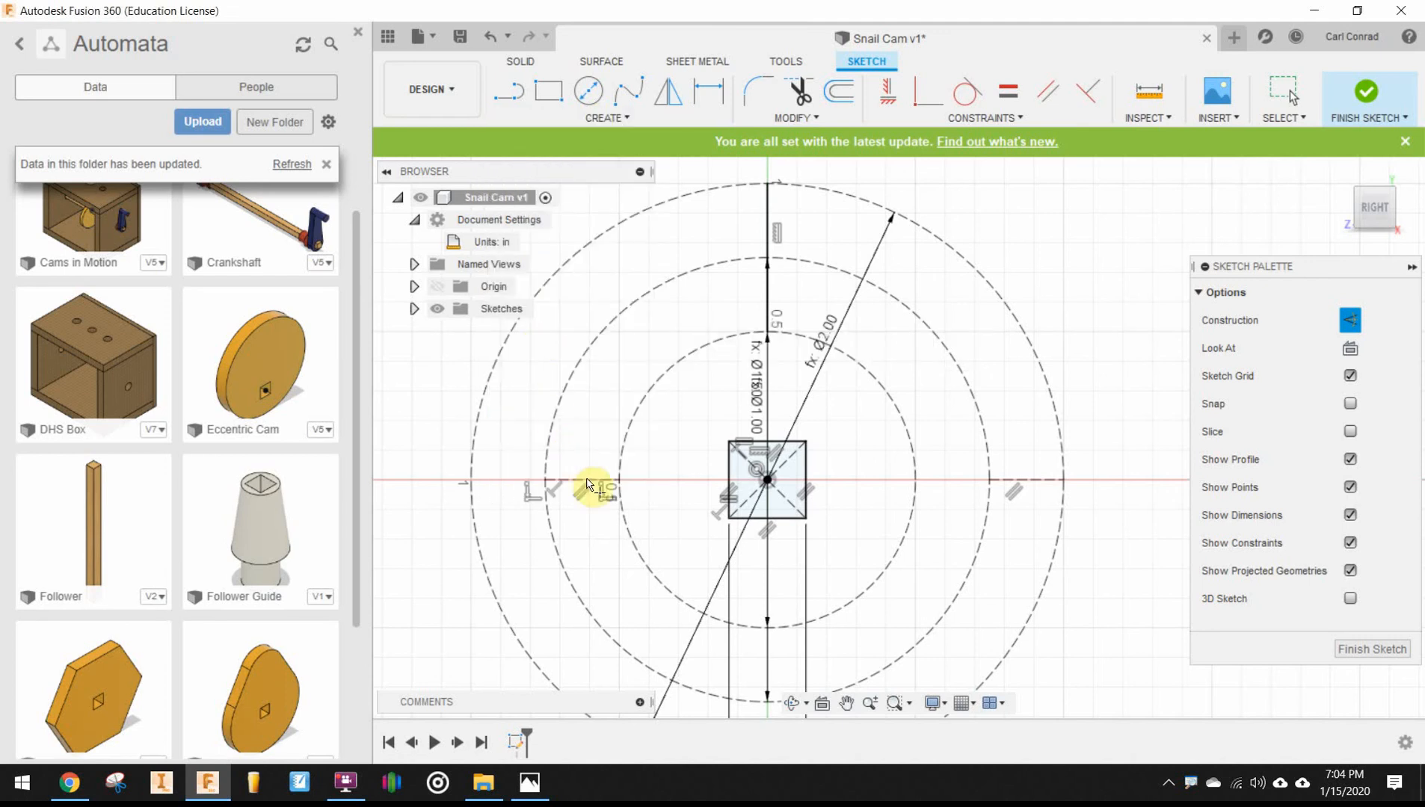
scroll(577, 486, "up", 5)
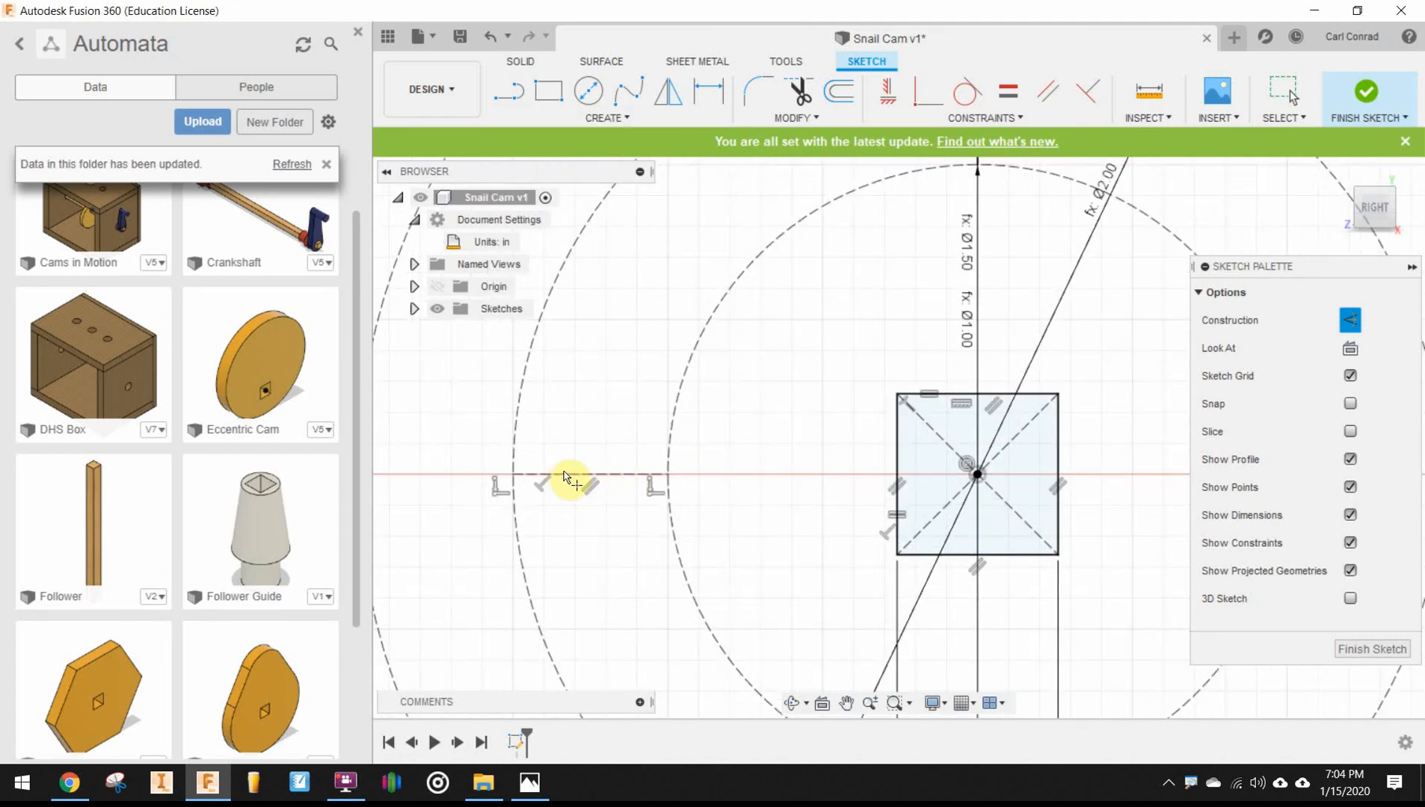
scroll(568, 478, "down", 4)
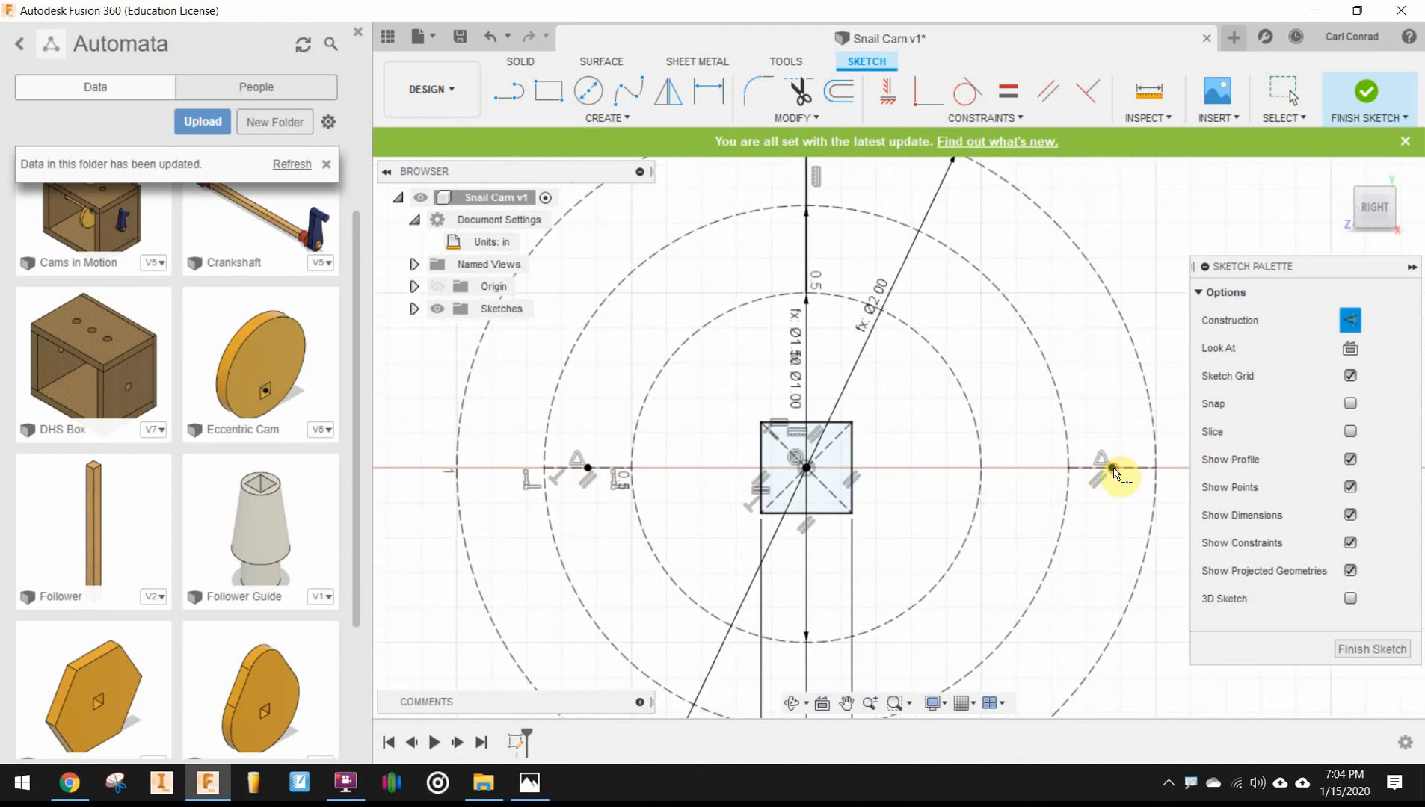
Place a sketch point near the bottom of the middle circle and constrain it vertically in line with the origin.
scroll(852, 474, "down", 2)
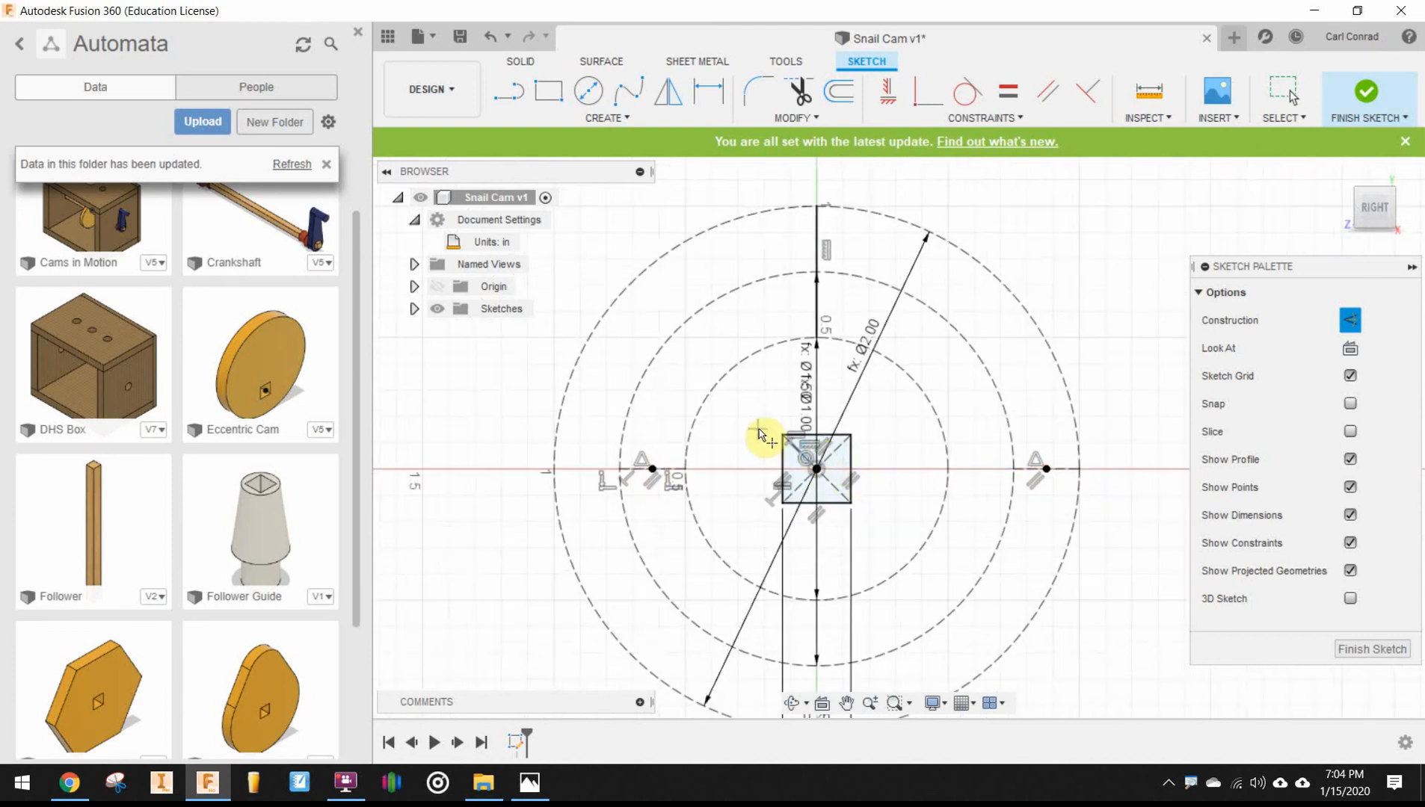
middle_click_drag(759, 434, 773, 316)
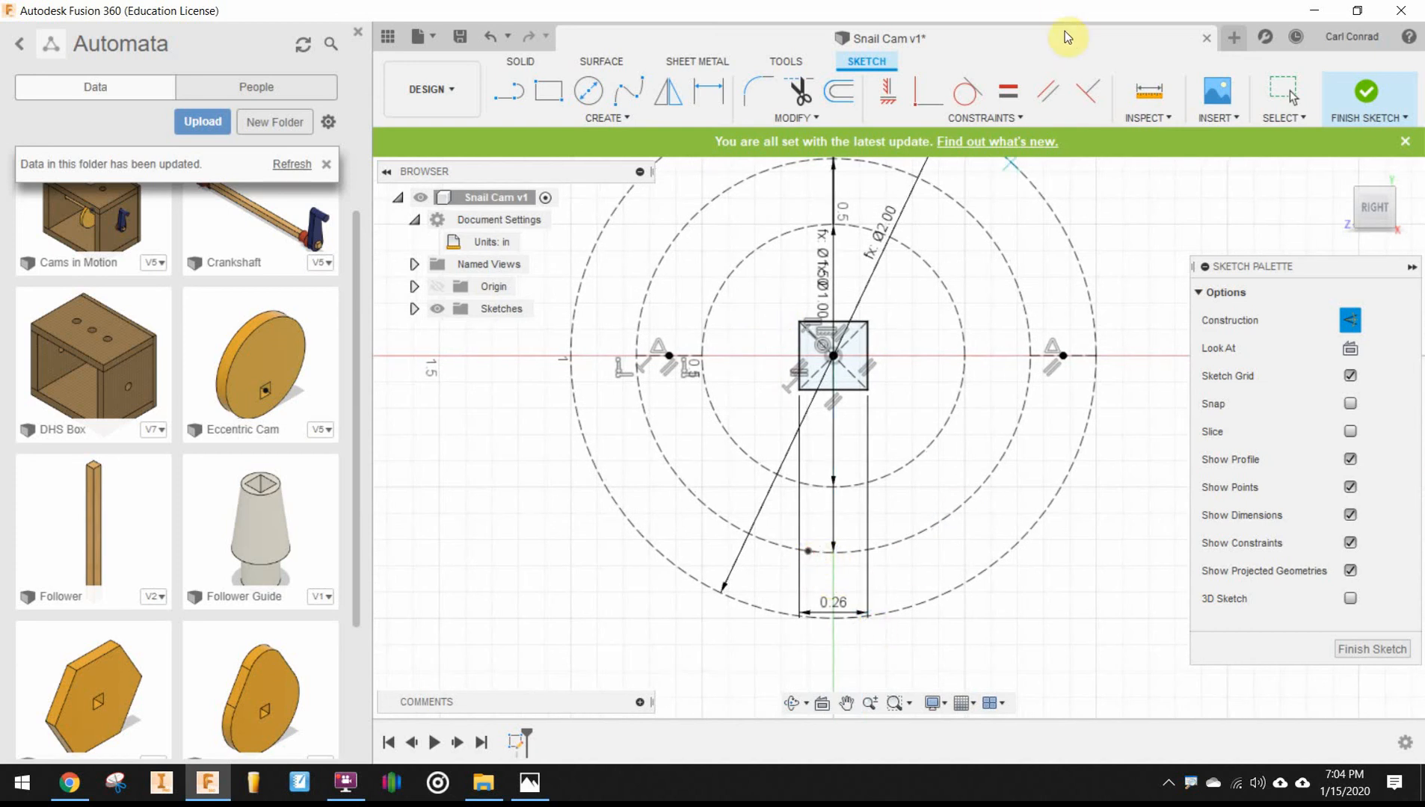
left_click(890, 114)
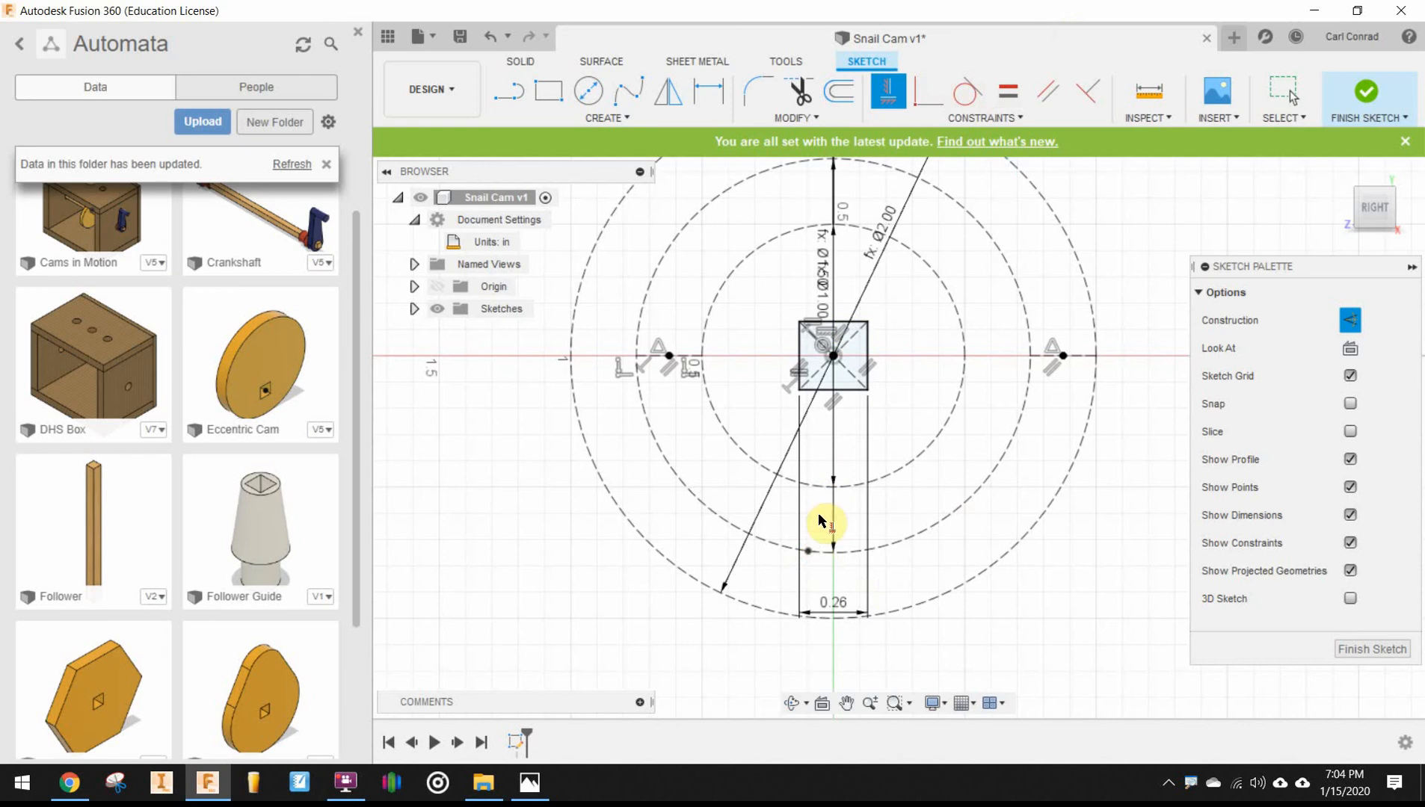
left_click(832, 358)
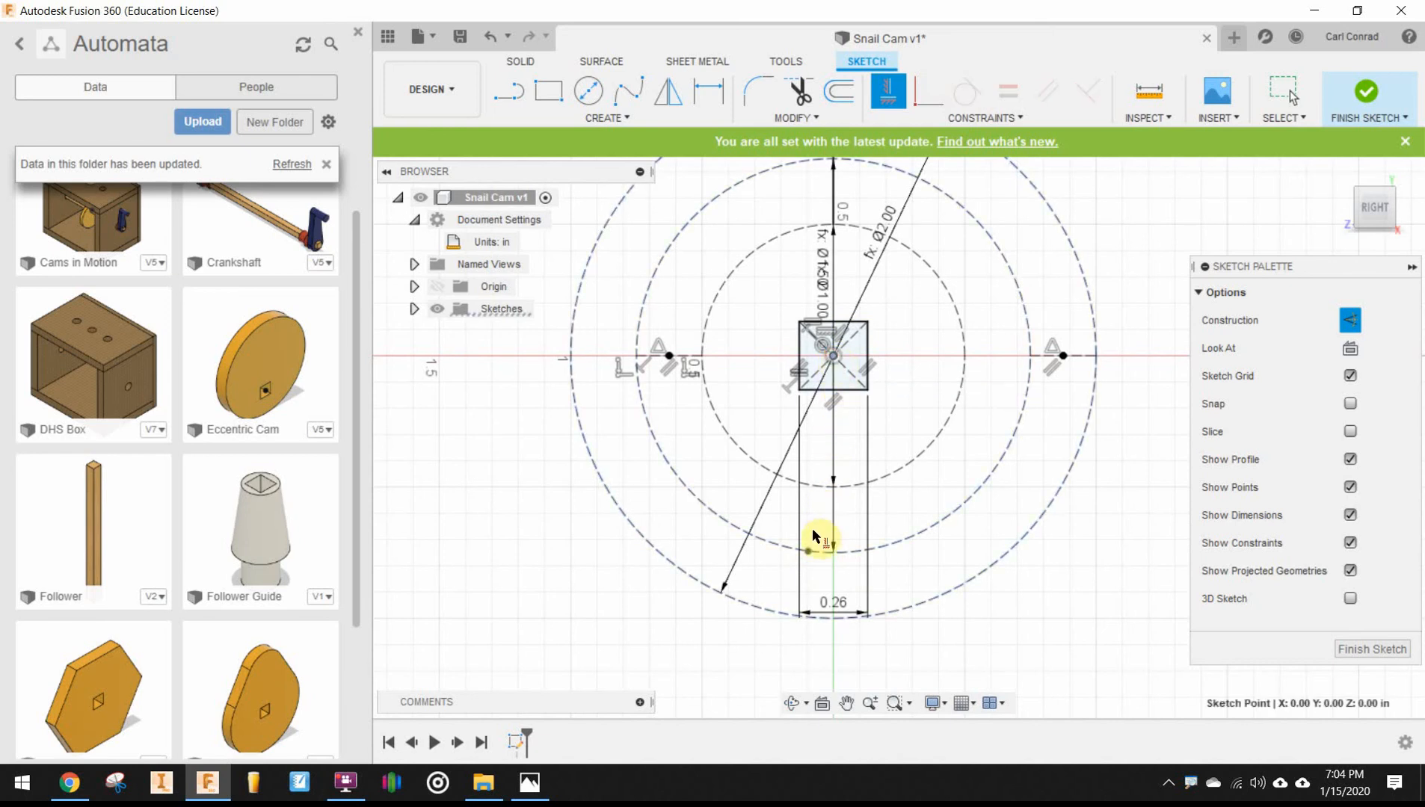
left_click(814, 560)
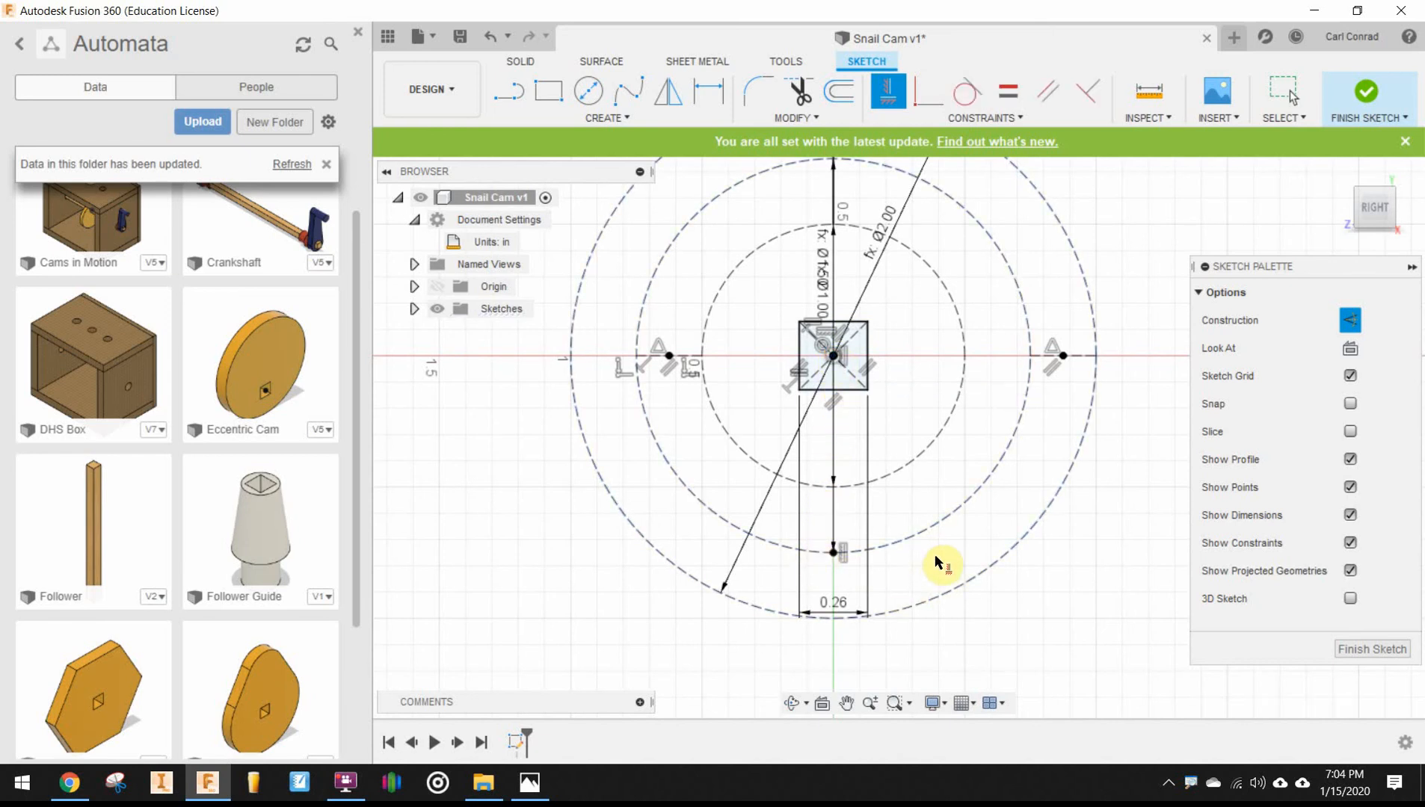
middle_click_drag(895, 386, 978, 535)
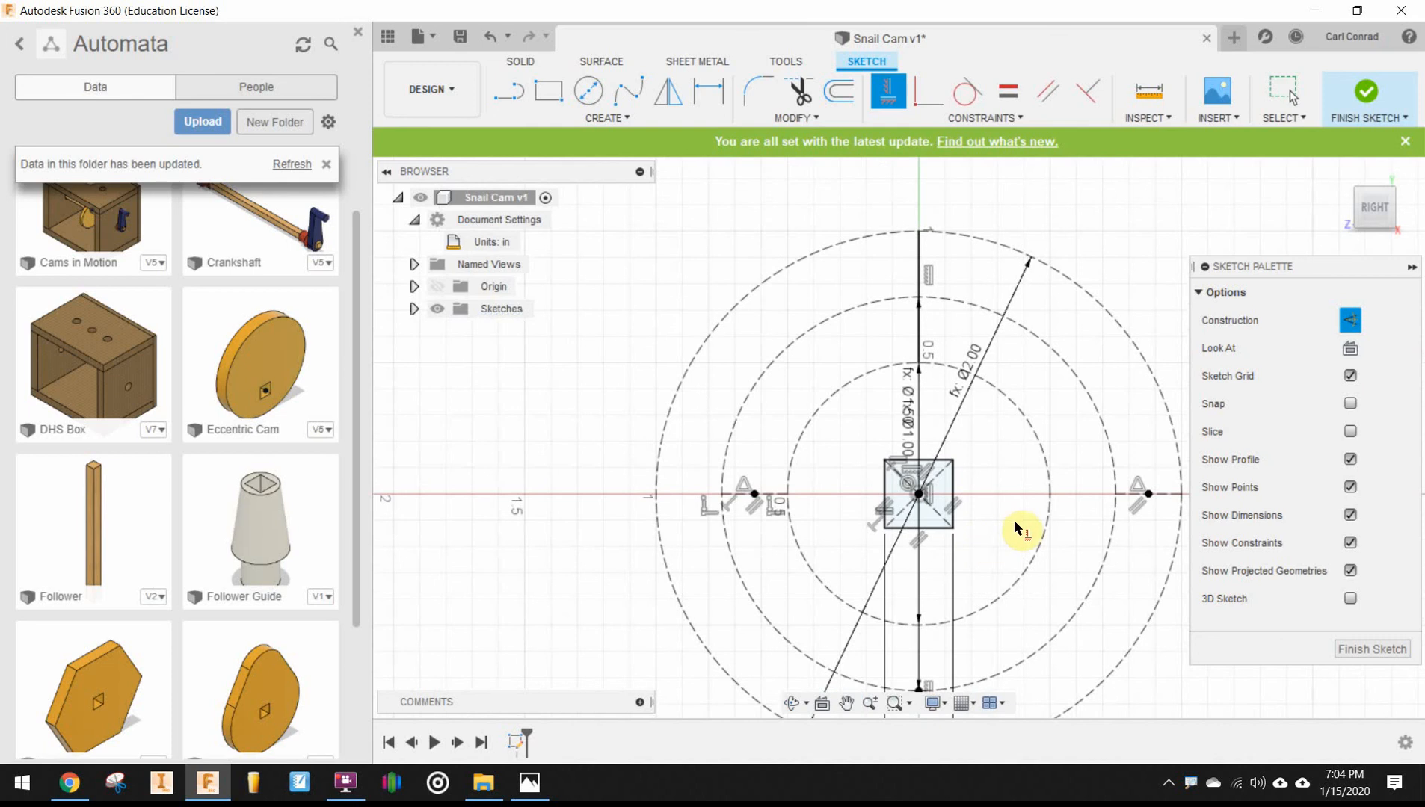
Draw a non-construction three-point arc from the top of the inner circle to the sketch point on the left horizontal line.
middle_click_drag(1021, 547, 1027, 525)
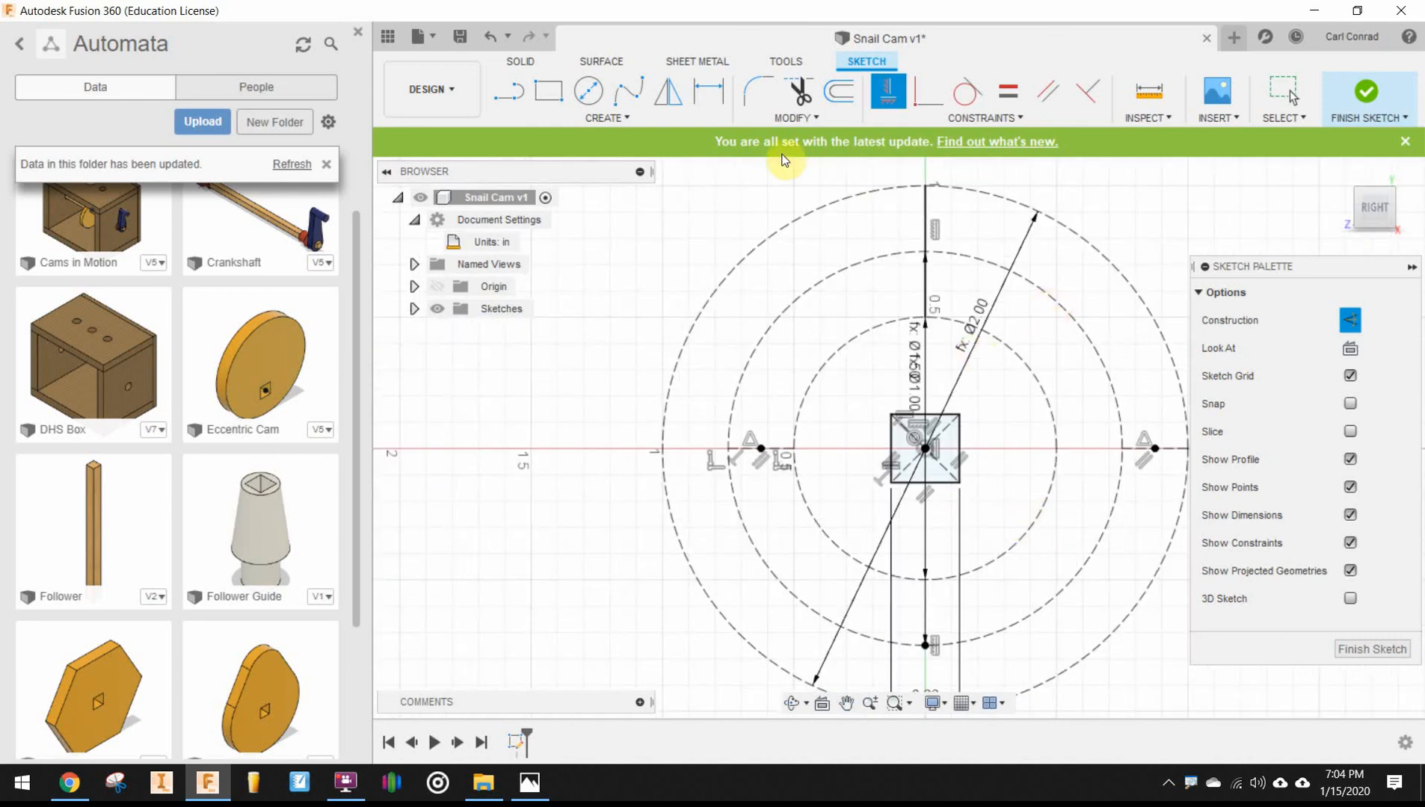
left_click(585, 119)
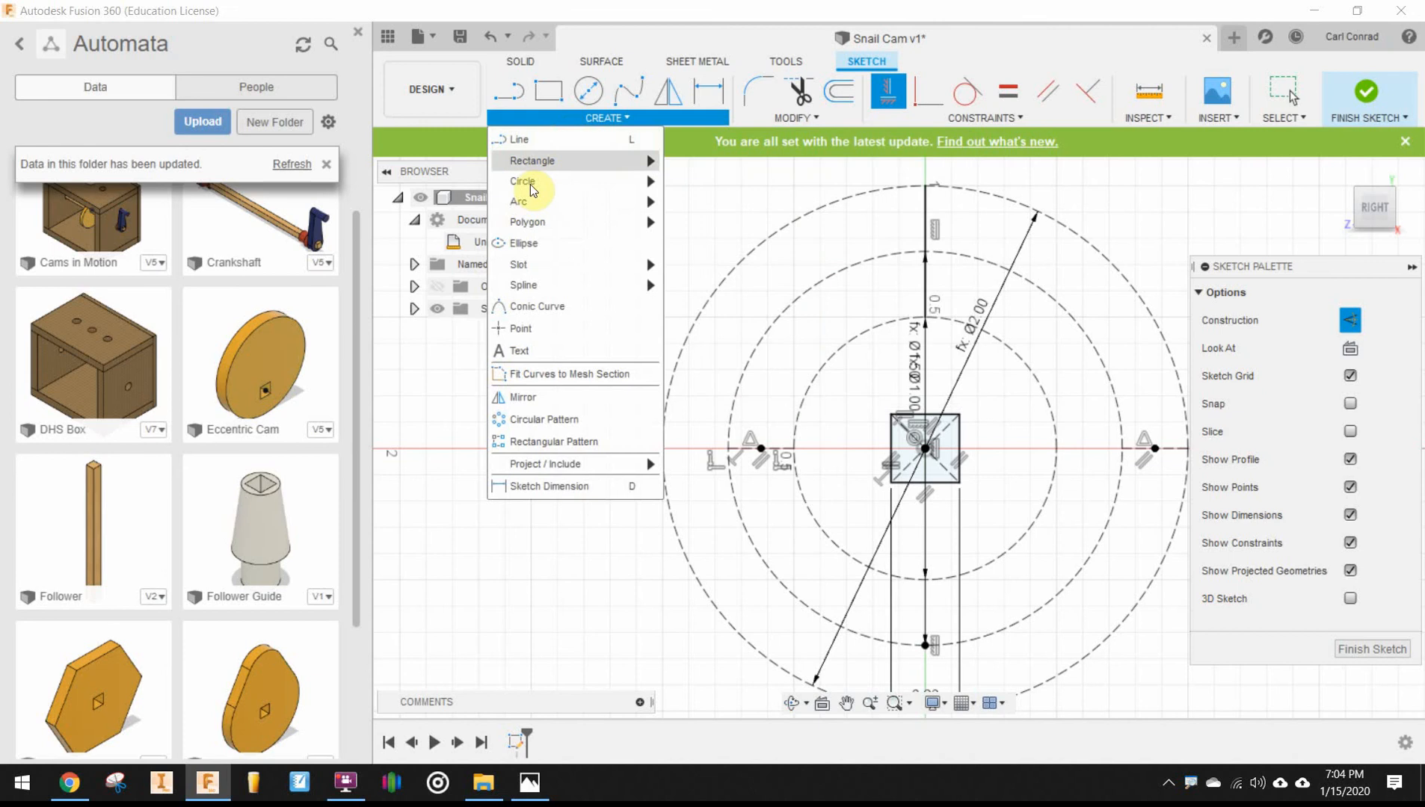
mouse_move(522, 207)
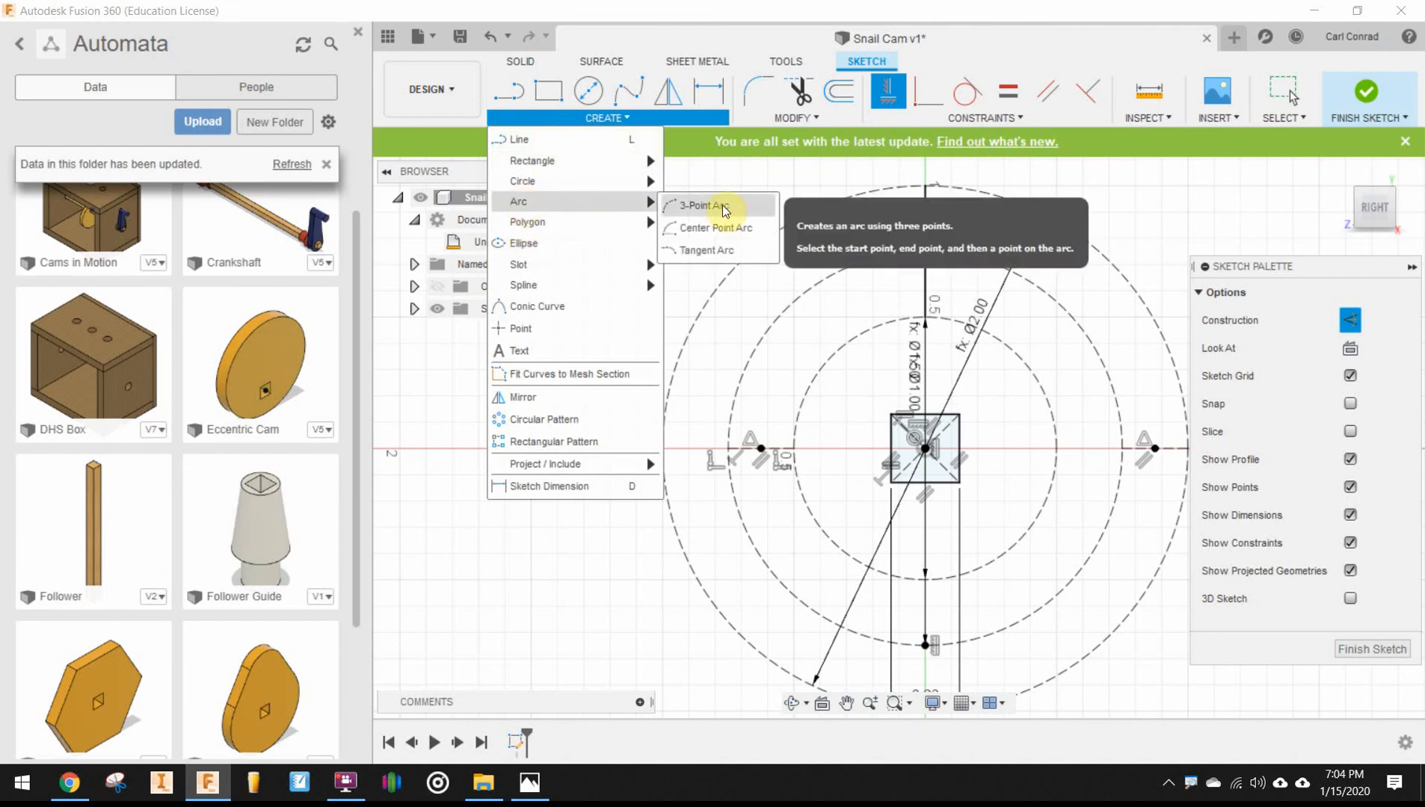
left_click(699, 205)
left_click(1350, 406)
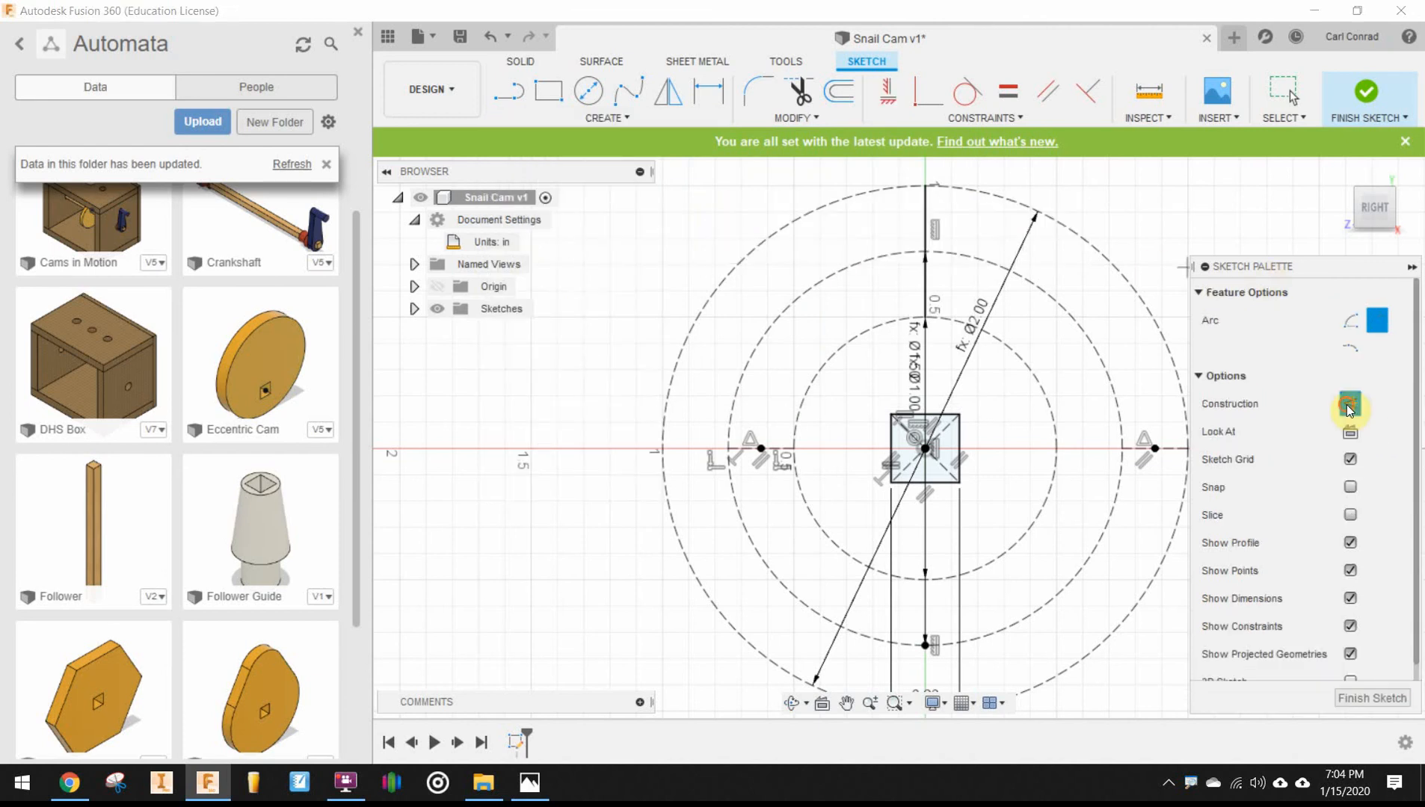
left_click(926, 321)
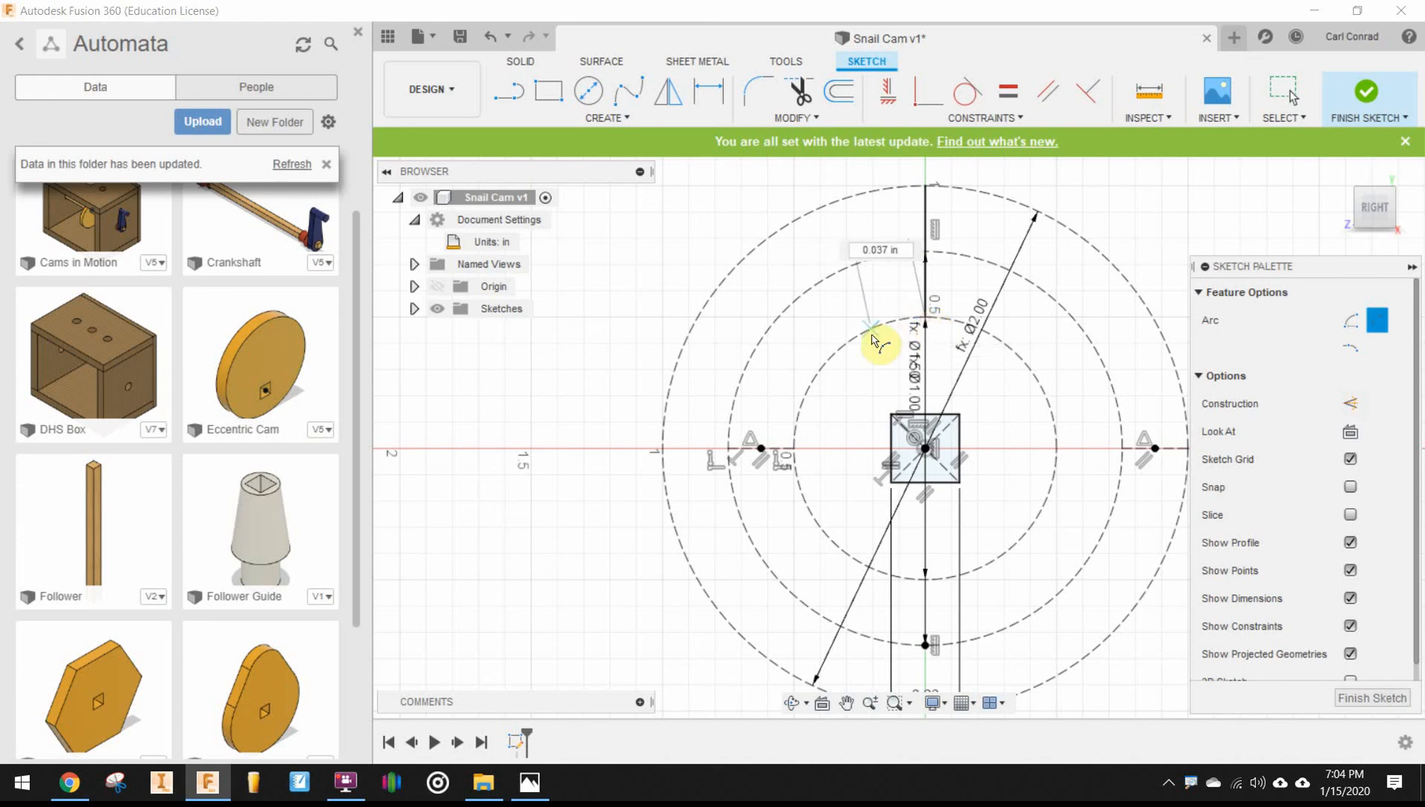
left_click(761, 447)
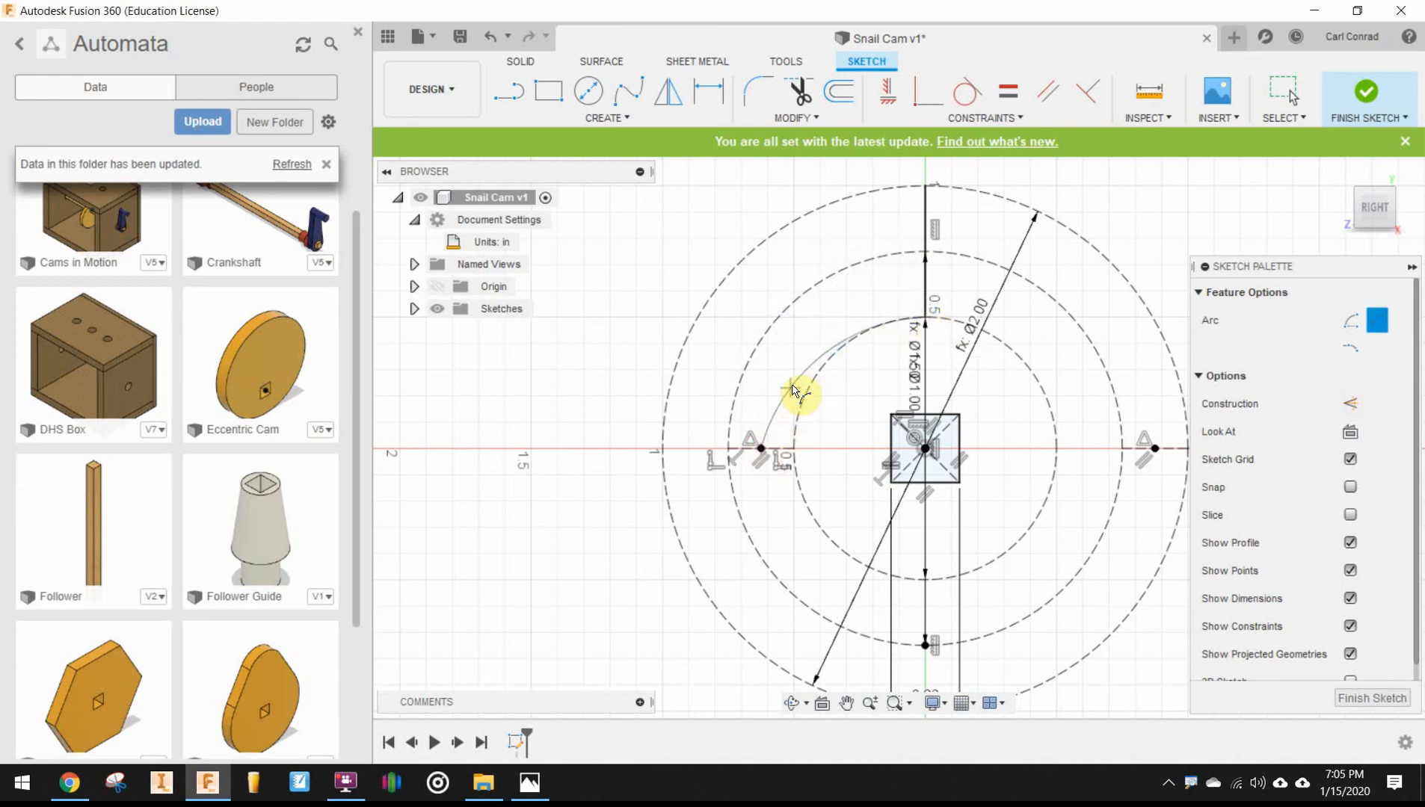
left_click(797, 383)
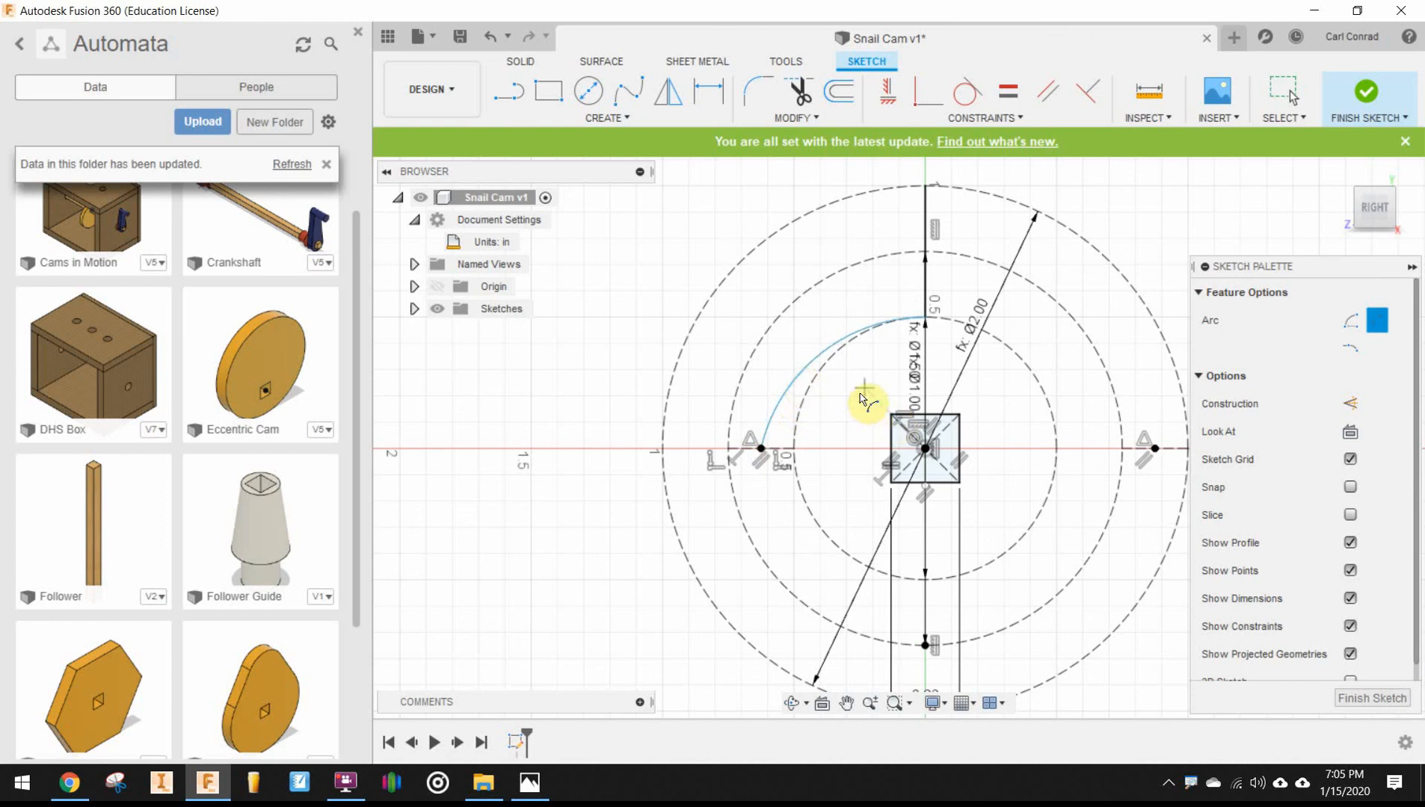
Draw a three-point arc from the left sketch point to the sketch point at the bottom of the middle circle.
middle_click_drag(861, 398, 817, 283)
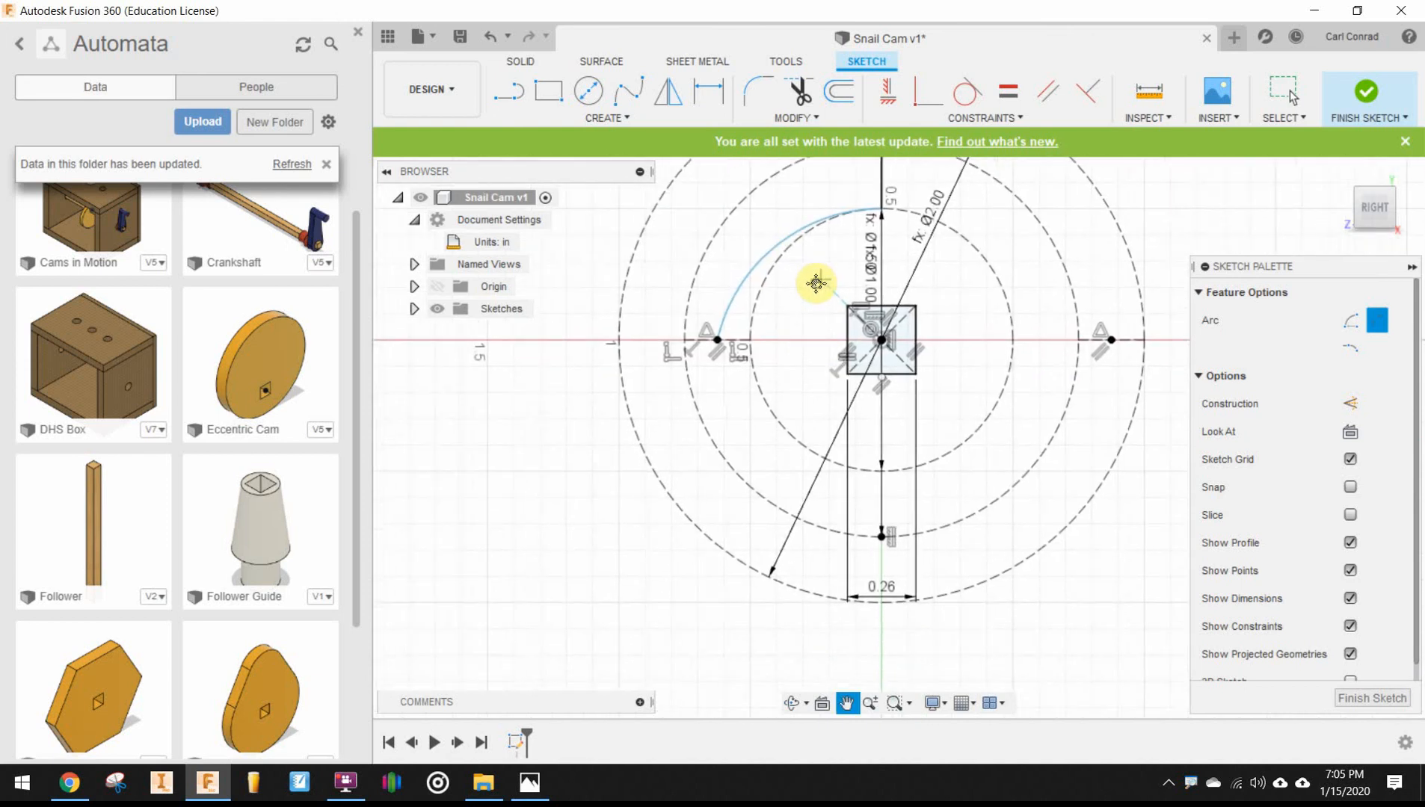
left_click(719, 350)
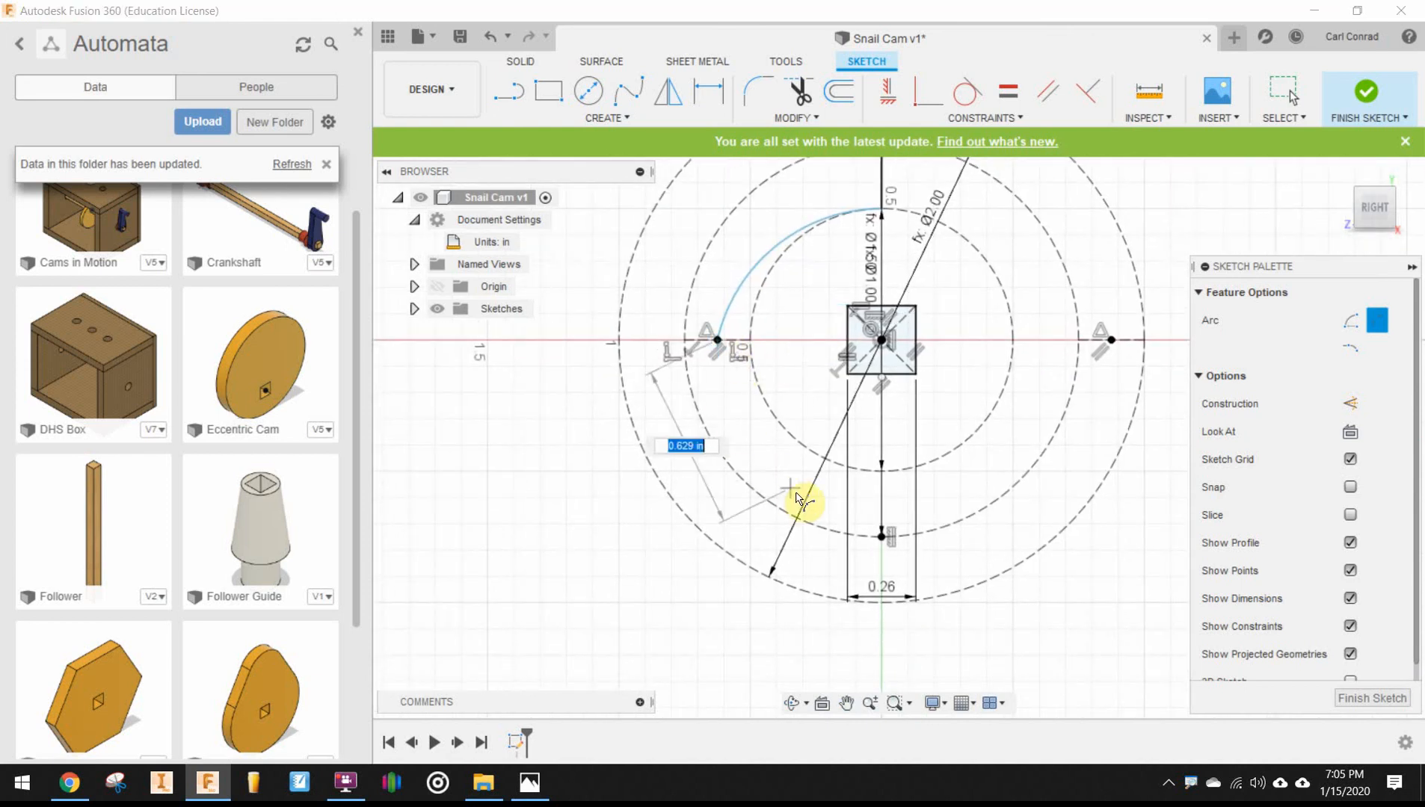
left_click(882, 537)
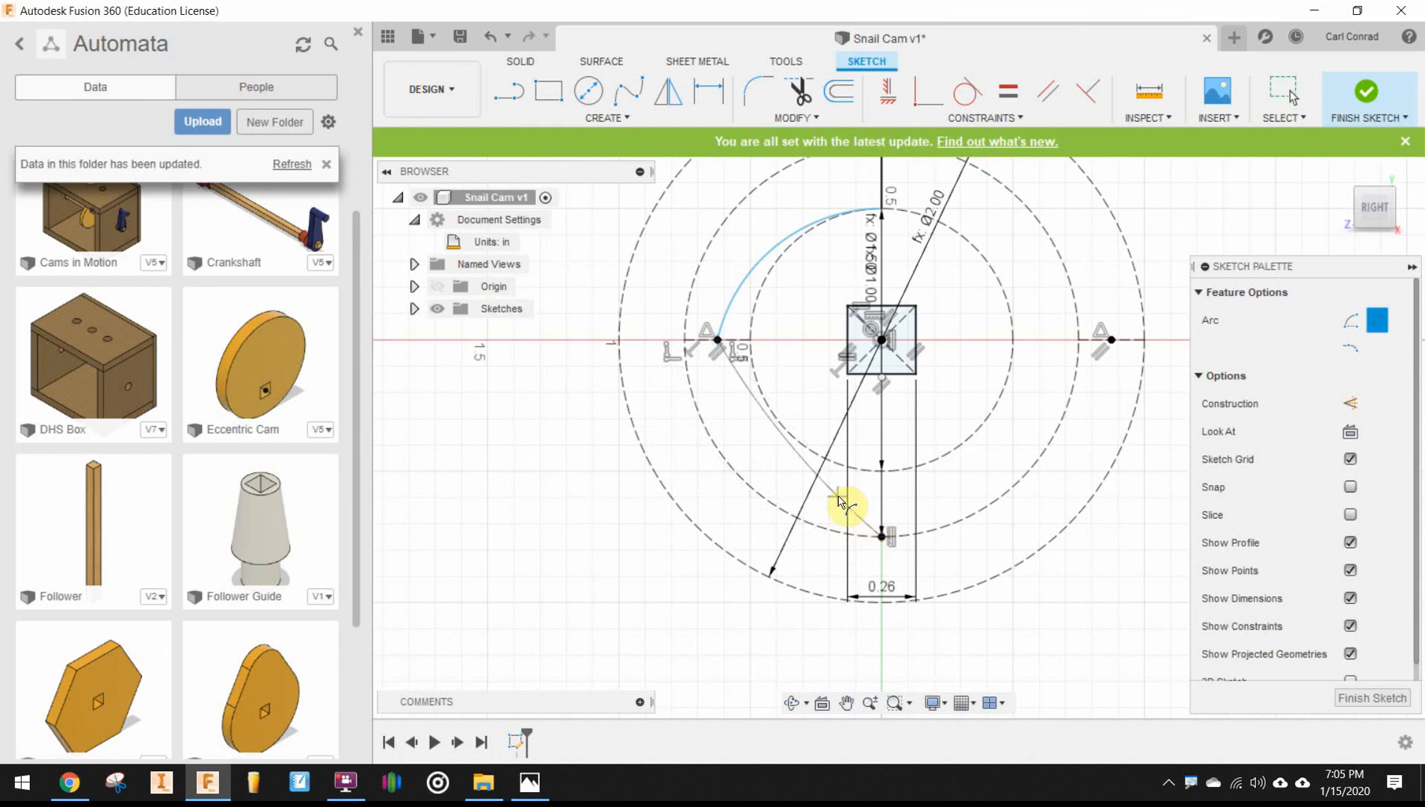
left_click(771, 467)
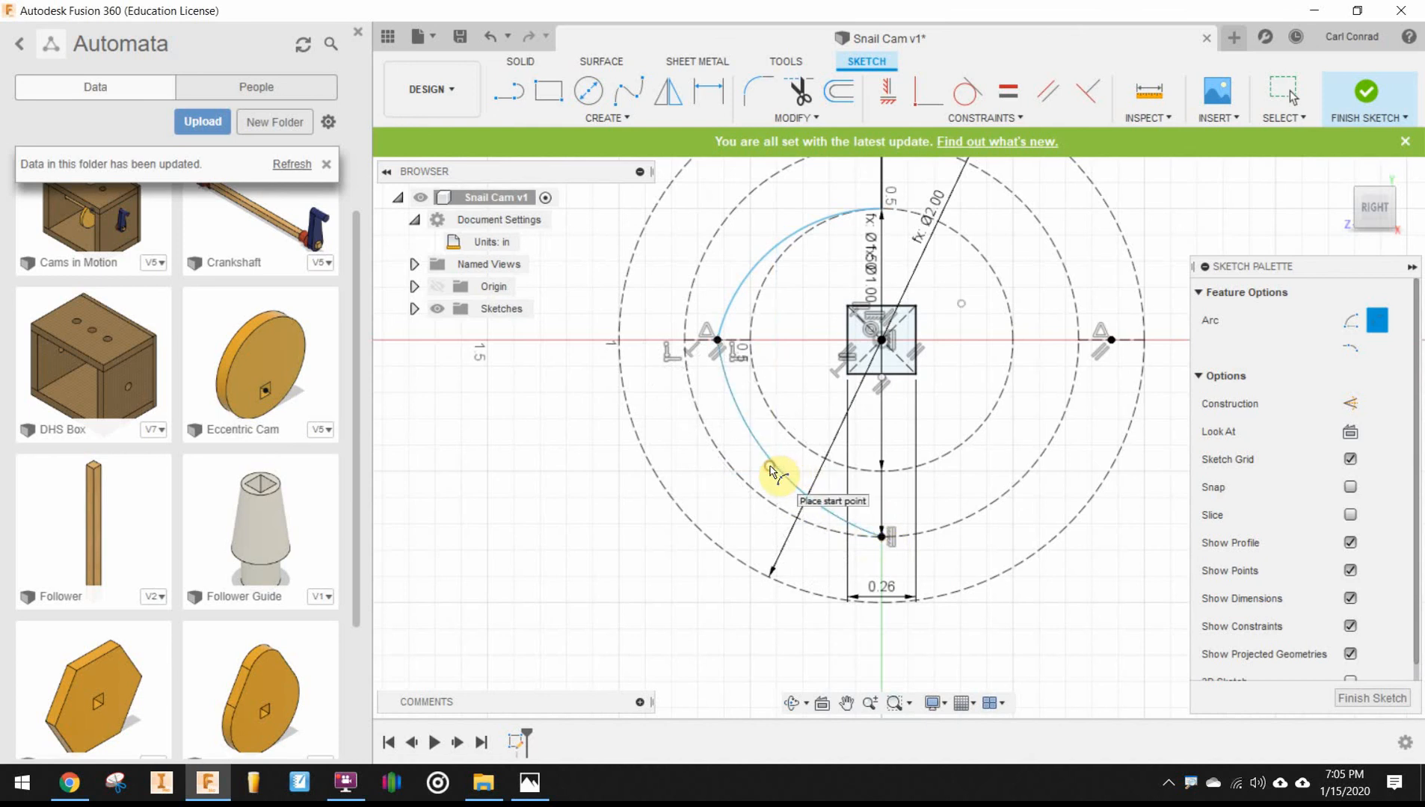
Draw a three-point arc from the bottom sketch point to the sketch point on the right horizontal line.
left_click(882, 536)
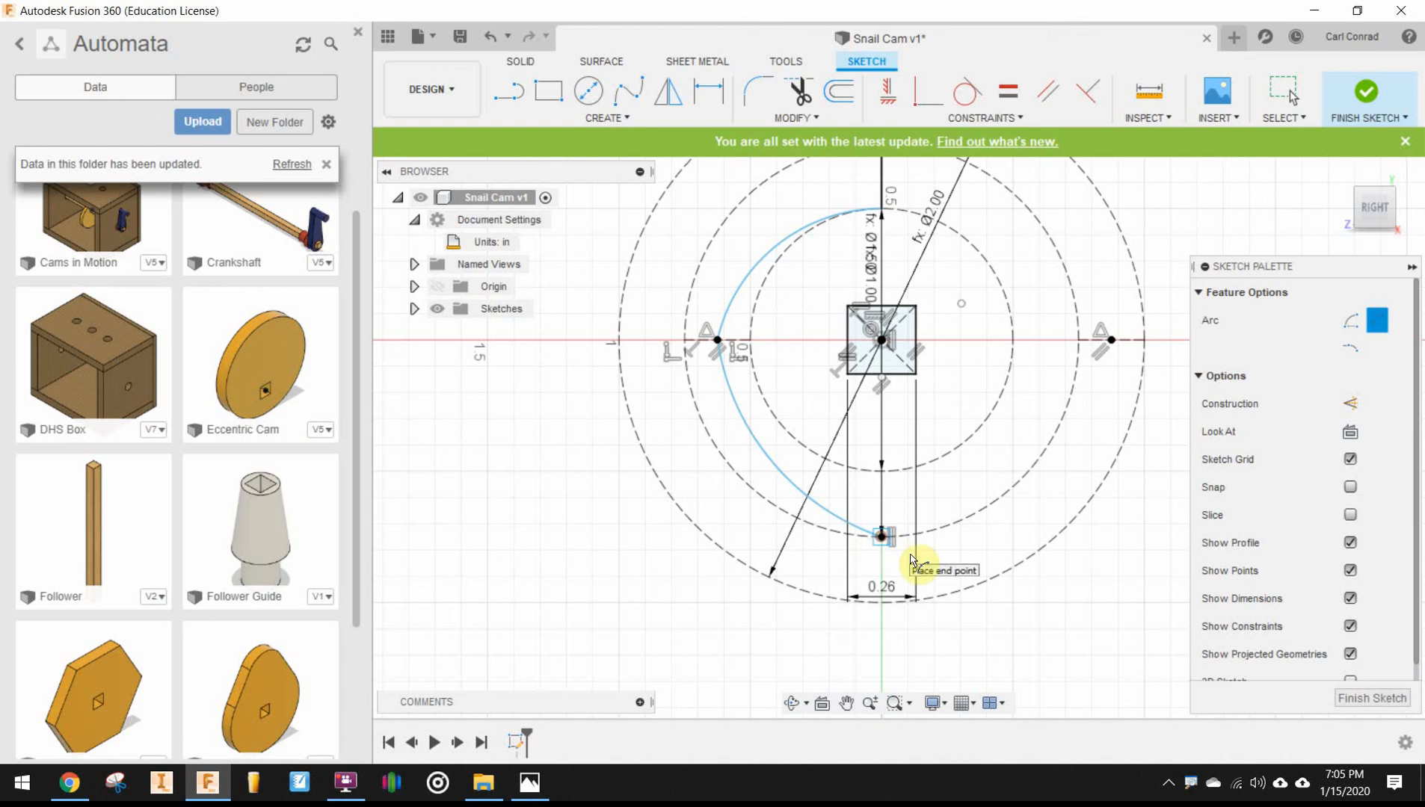
left_click(1111, 343)
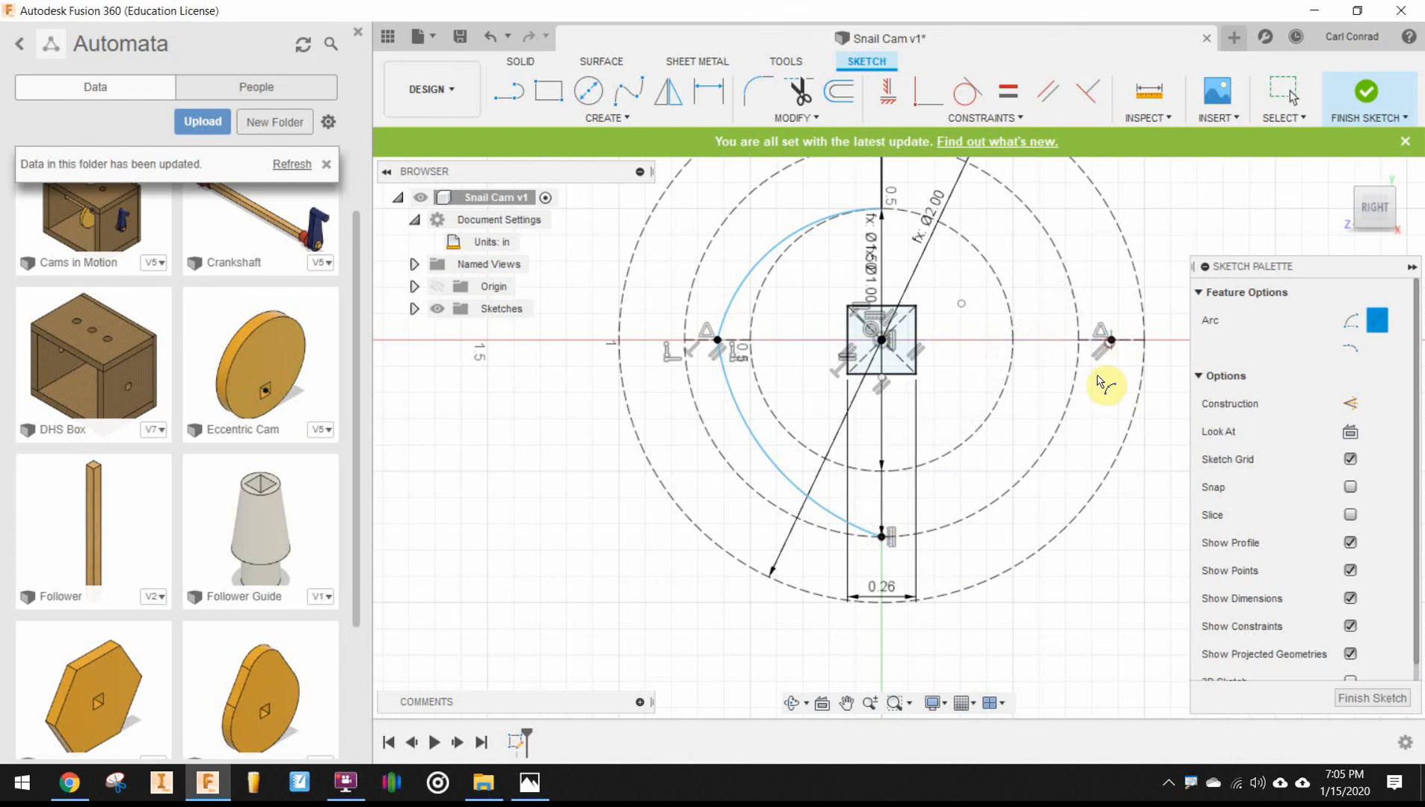
left_click(1104, 398)
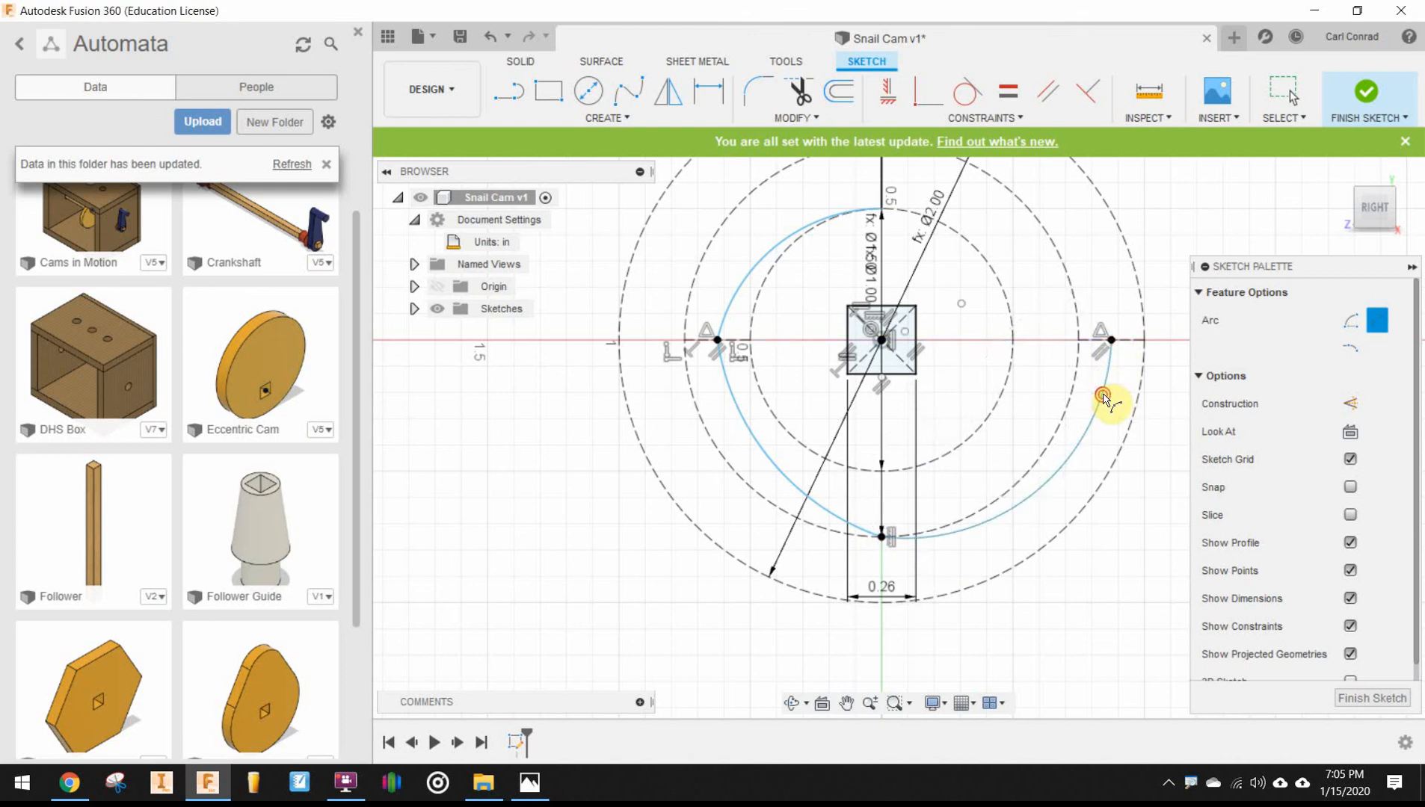
Close the snail outline with a three-point arc from the top of the outer circle to the right sketch point.
middle_click_drag(1074, 248, 1096, 342)
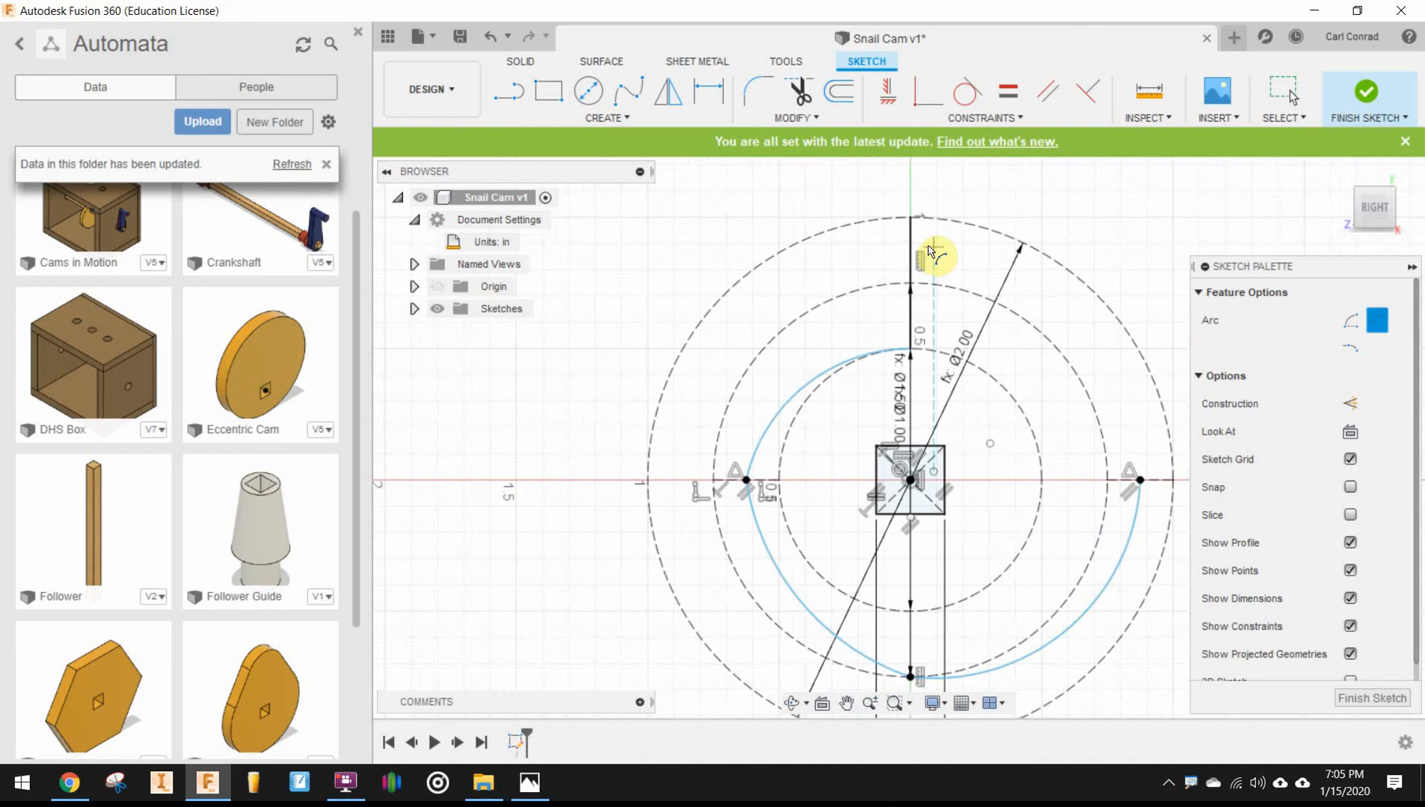
left_click(911, 217)
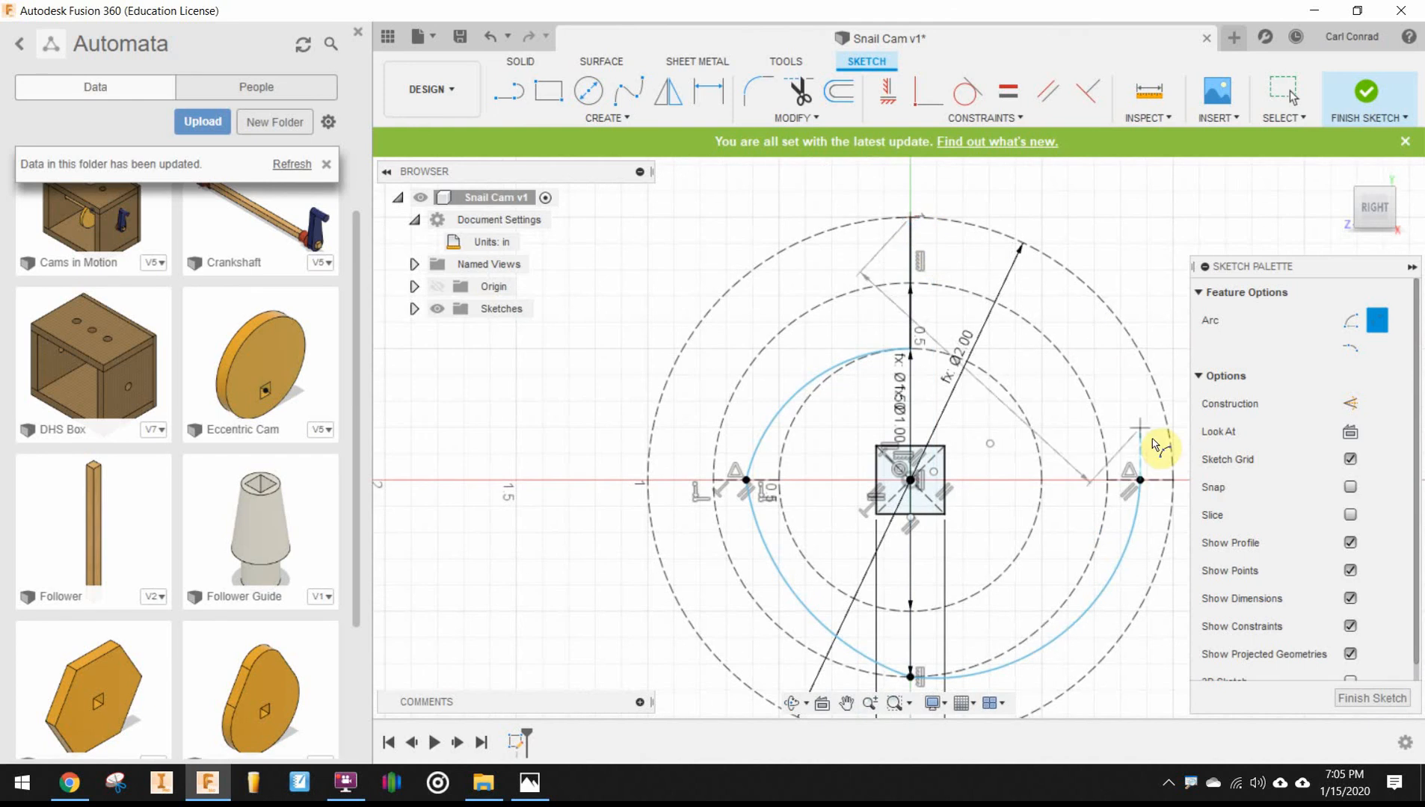
left_click(1139, 480)
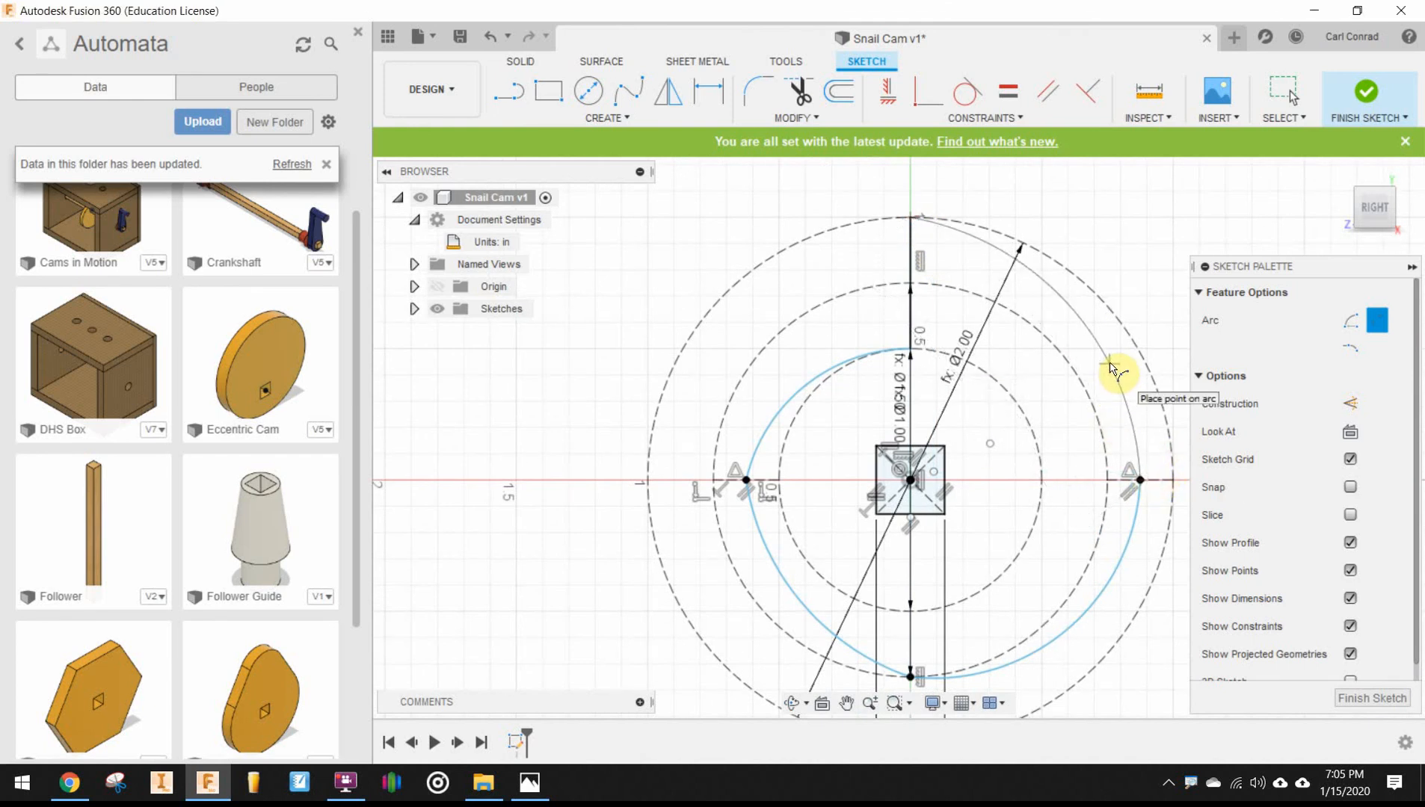
left_click(1108, 359)
right_click(1142, 240)
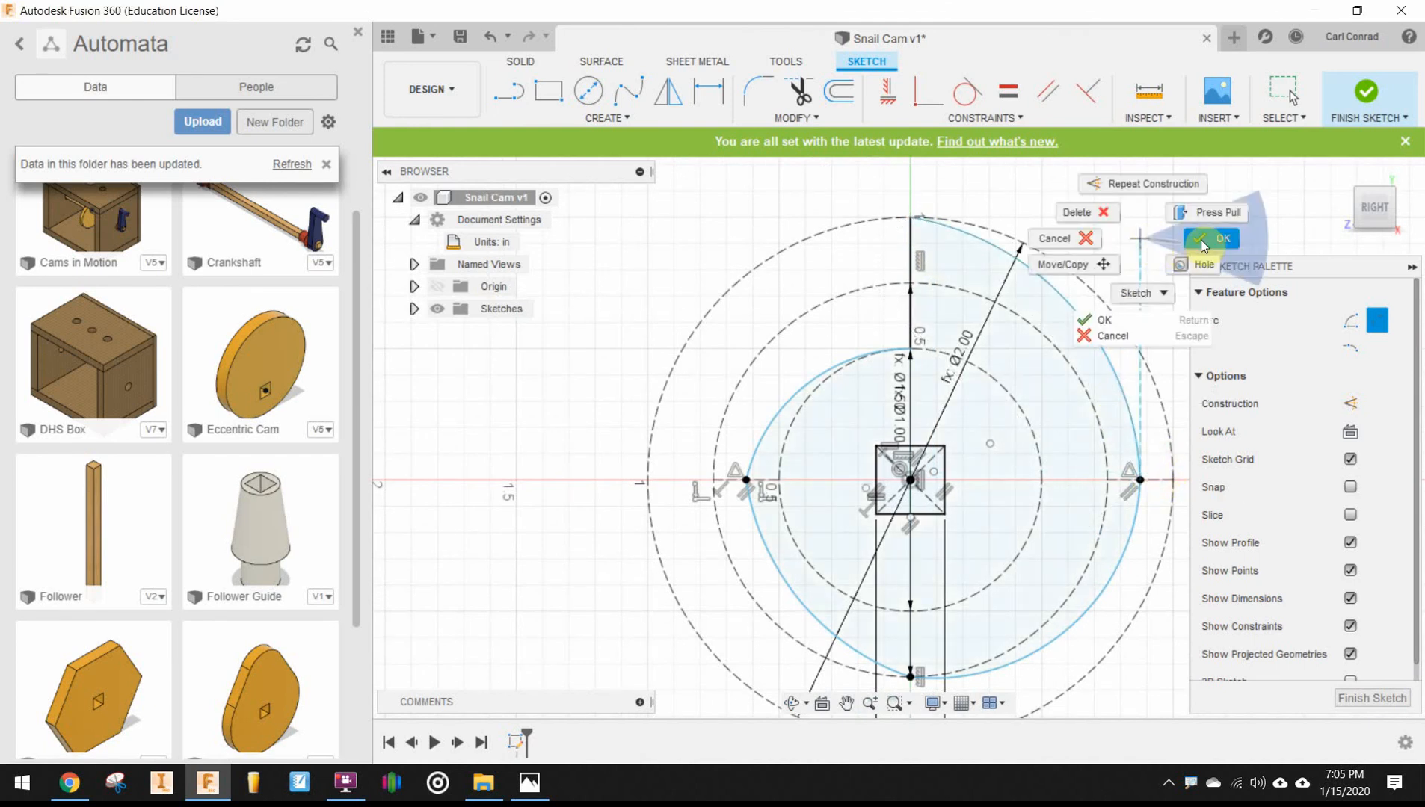
left_click(1205, 243)
Try a tangent constraint between the upper-right arc and the outer construction circle, and undo it.
scroll(1163, 243, "up", 1)
middle_click_drag(1164, 247, 1054, 214)
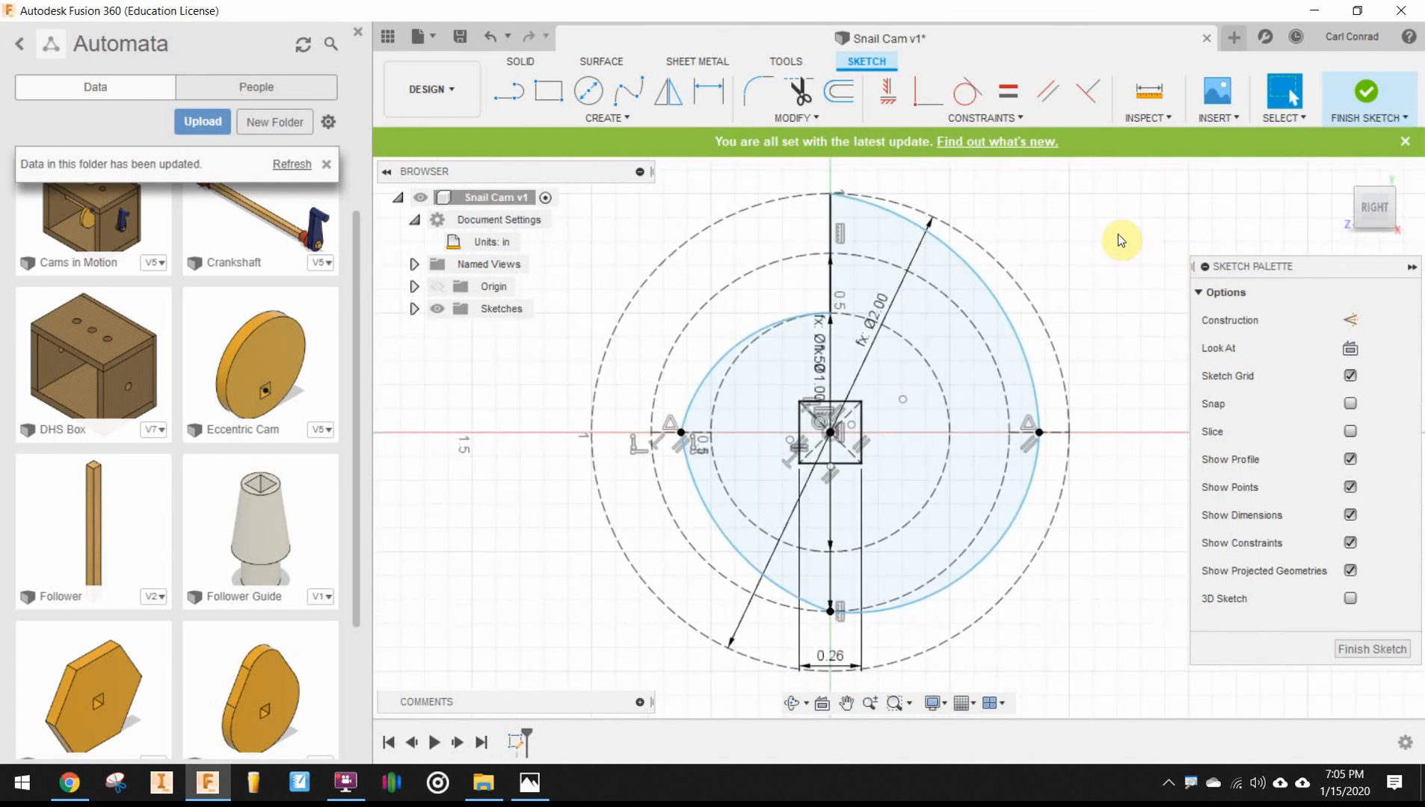
middle_click_drag(1106, 216, 1101, 241)
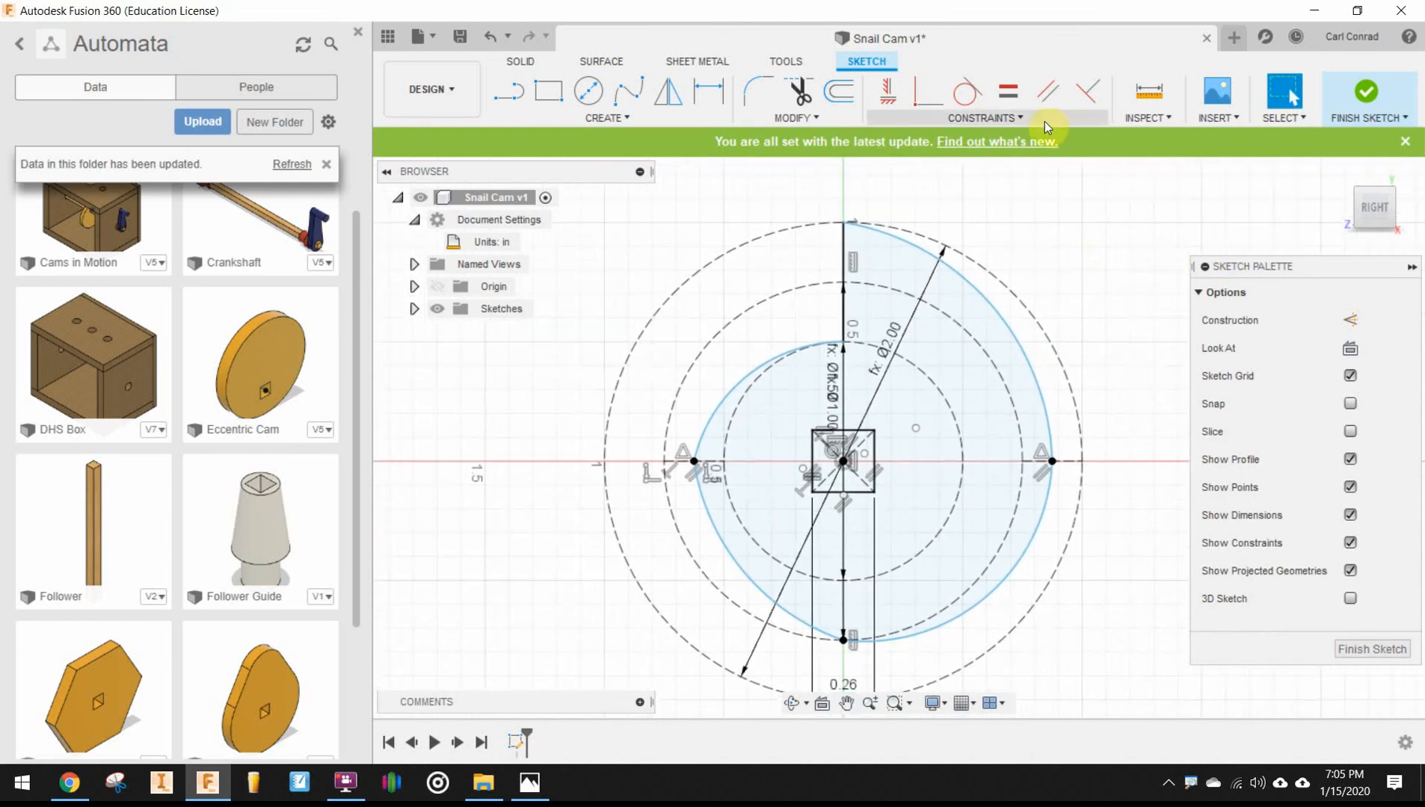
left_click(966, 91)
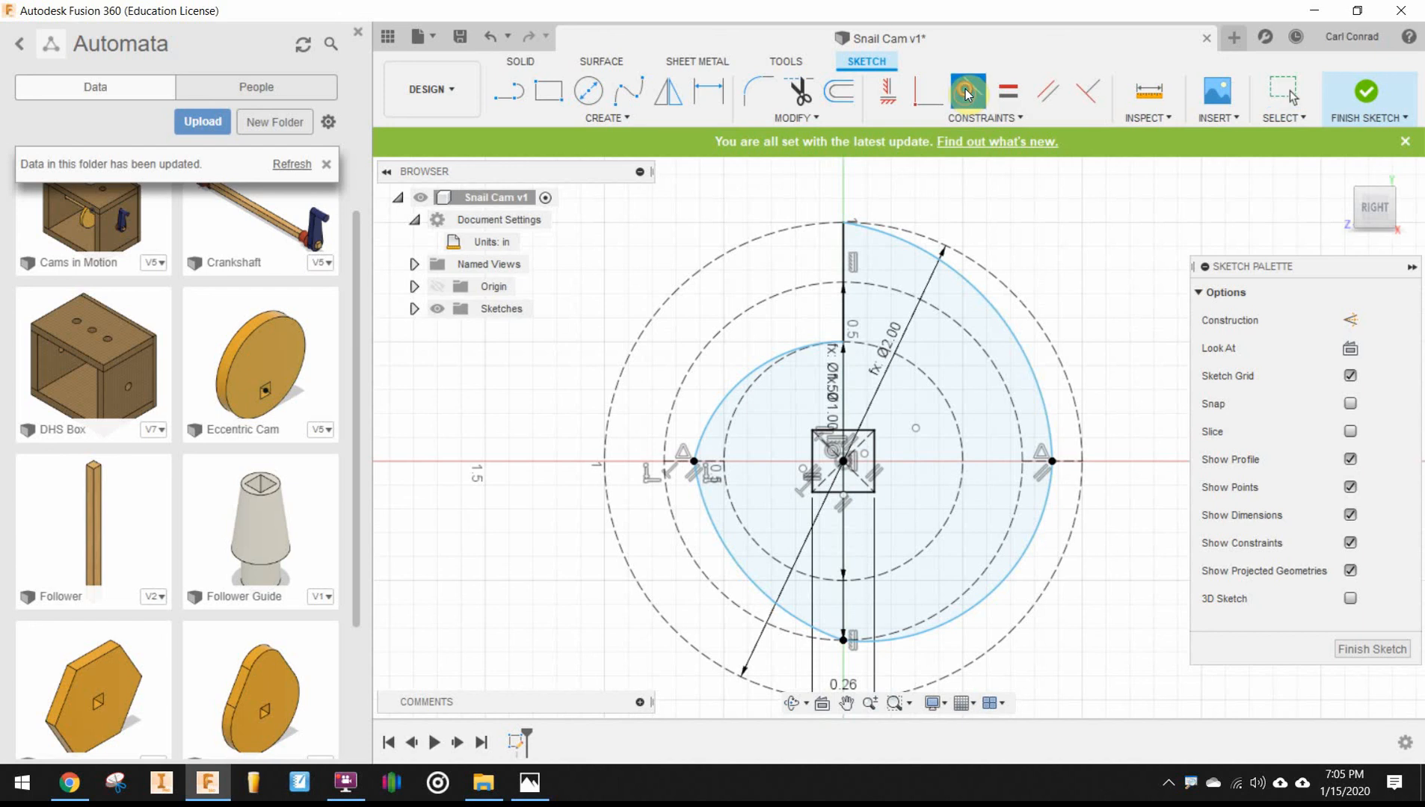
left_click(896, 243)
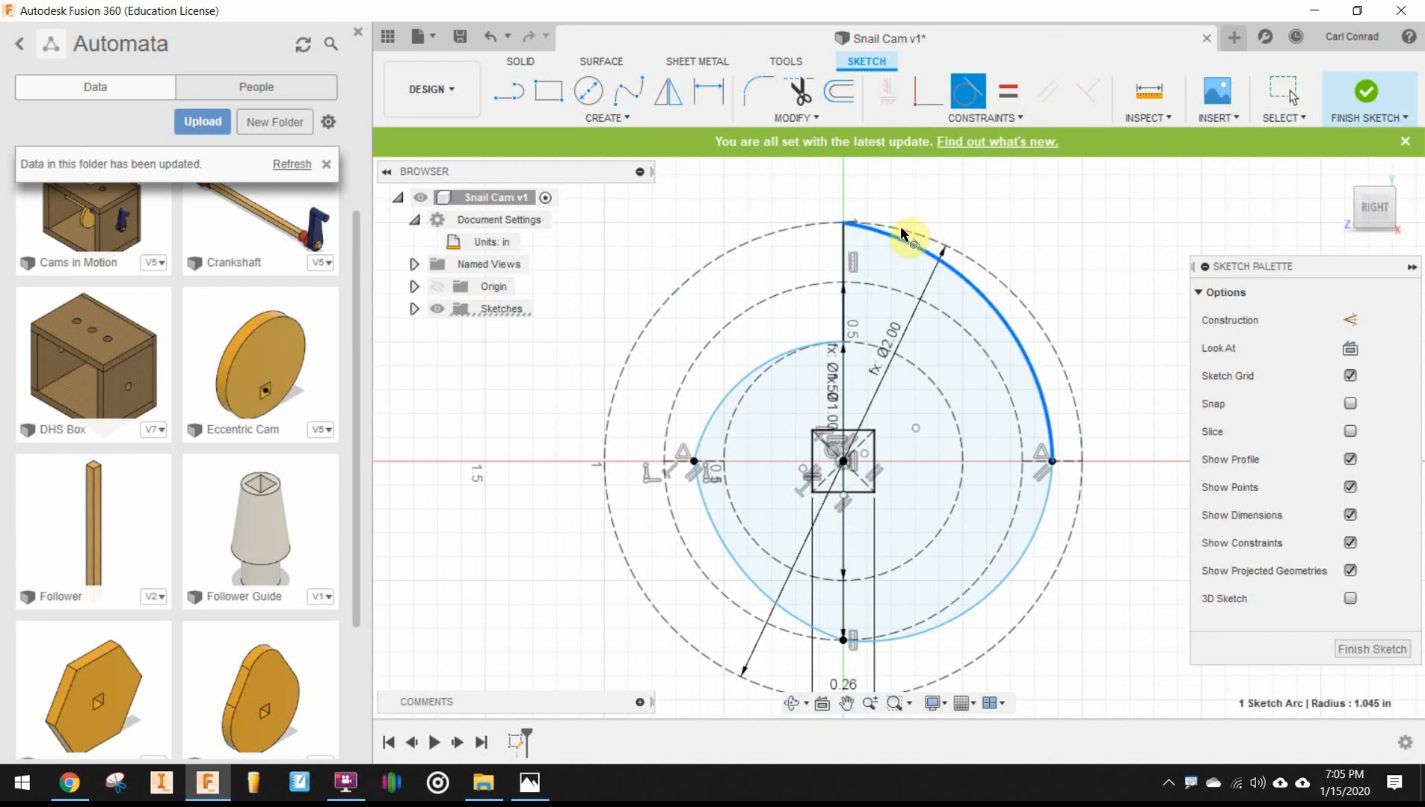
left_click(902, 230)
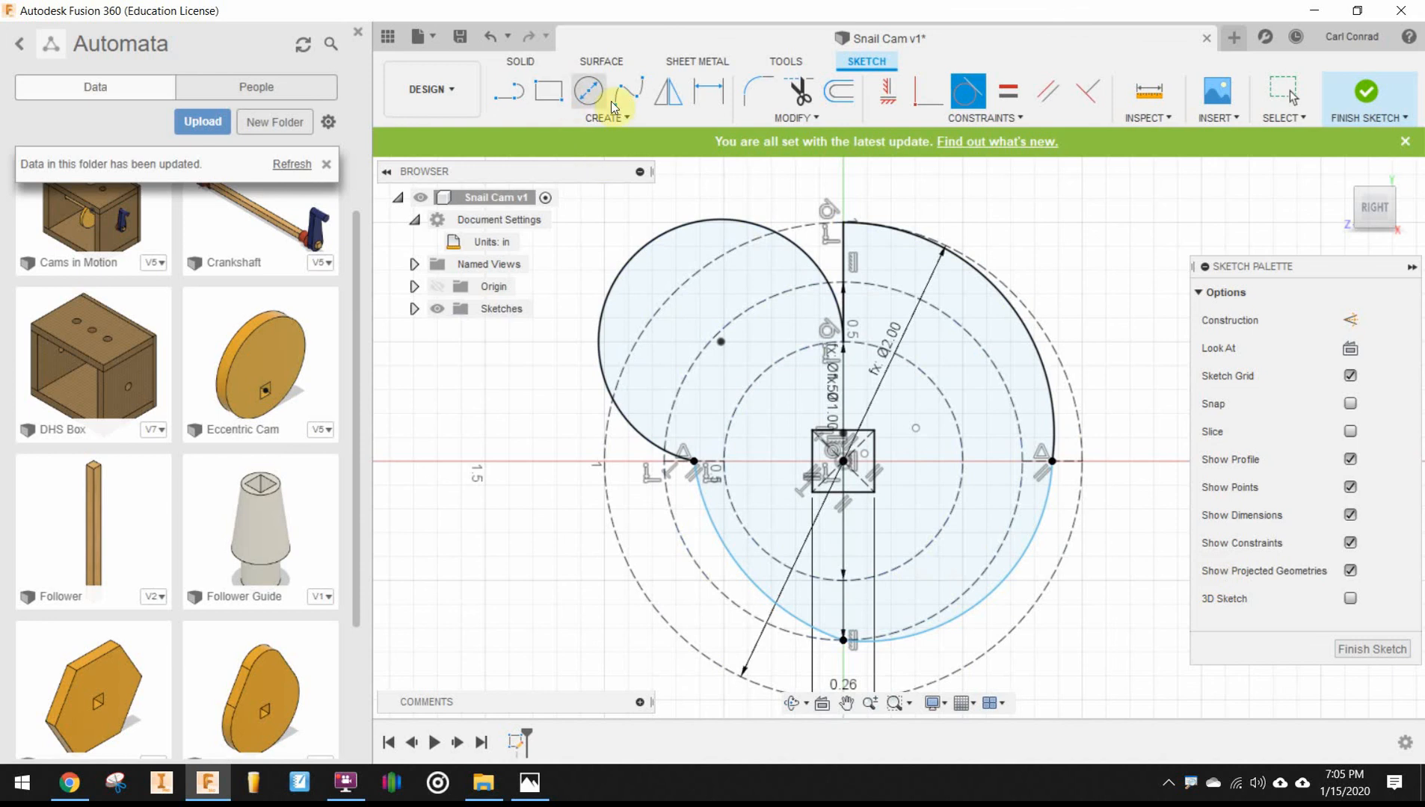
key("Escape")
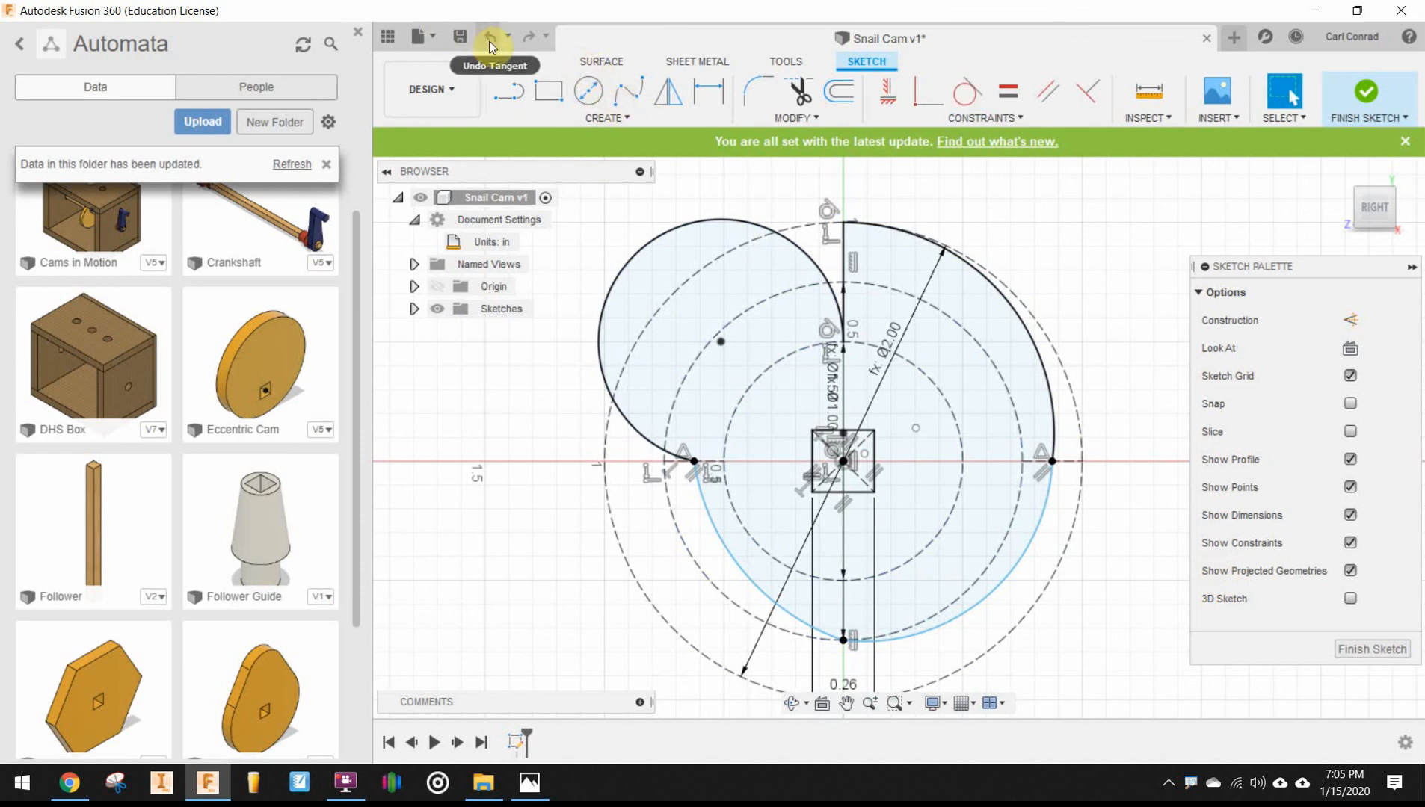
left_click(492, 39)
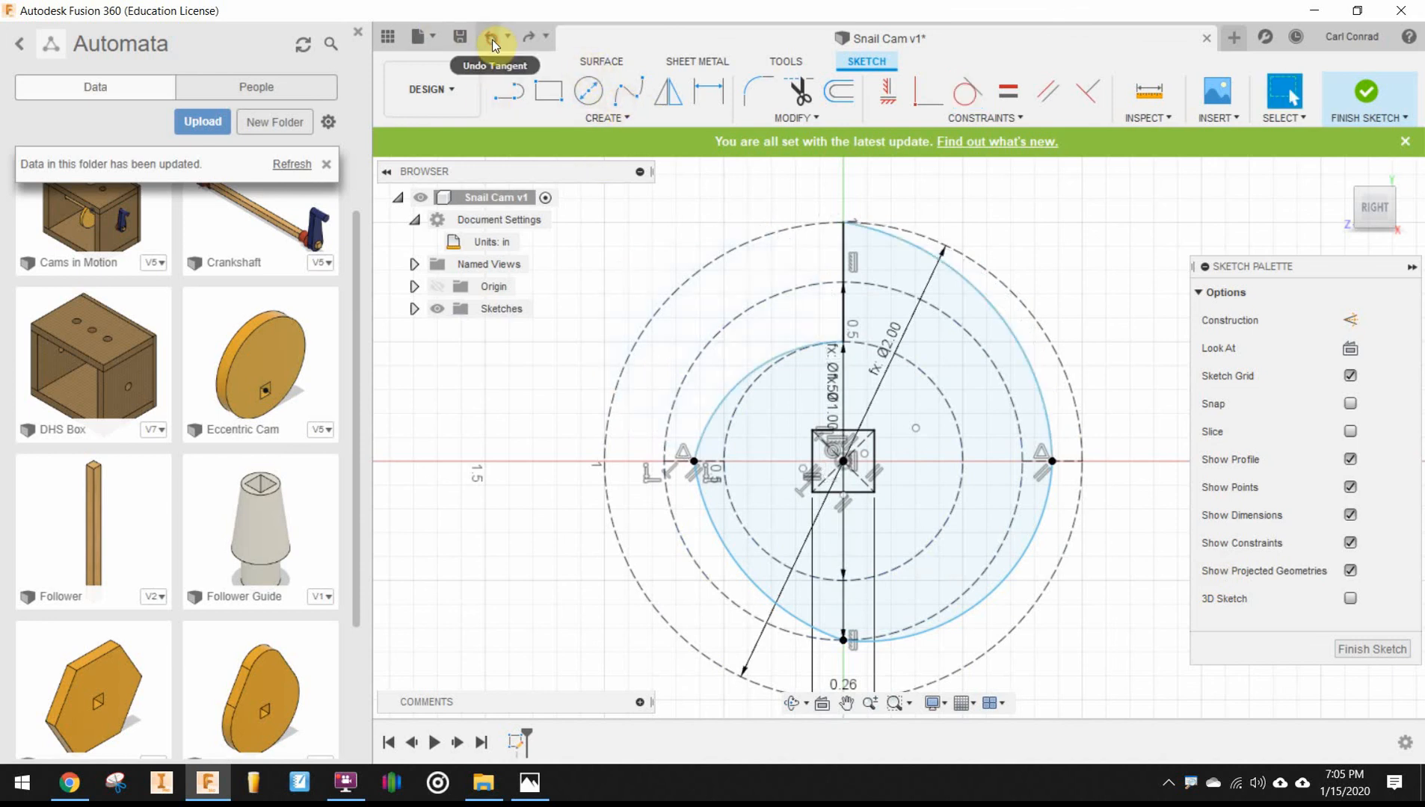
Retry the tangency of the upper-right arc with the 2.00 in circle and undo all the tangent constraints added.
left_click(966, 91)
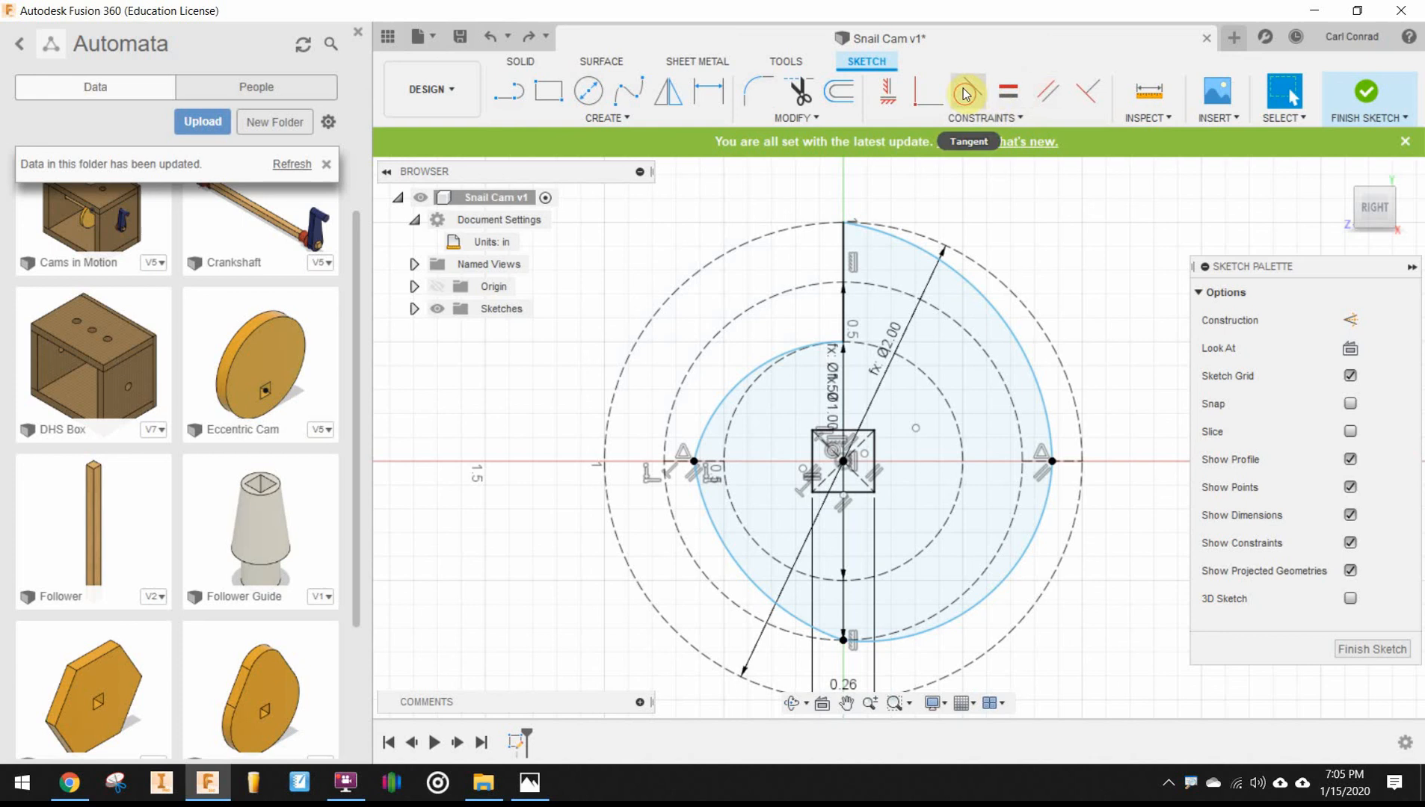
left_click(949, 279)
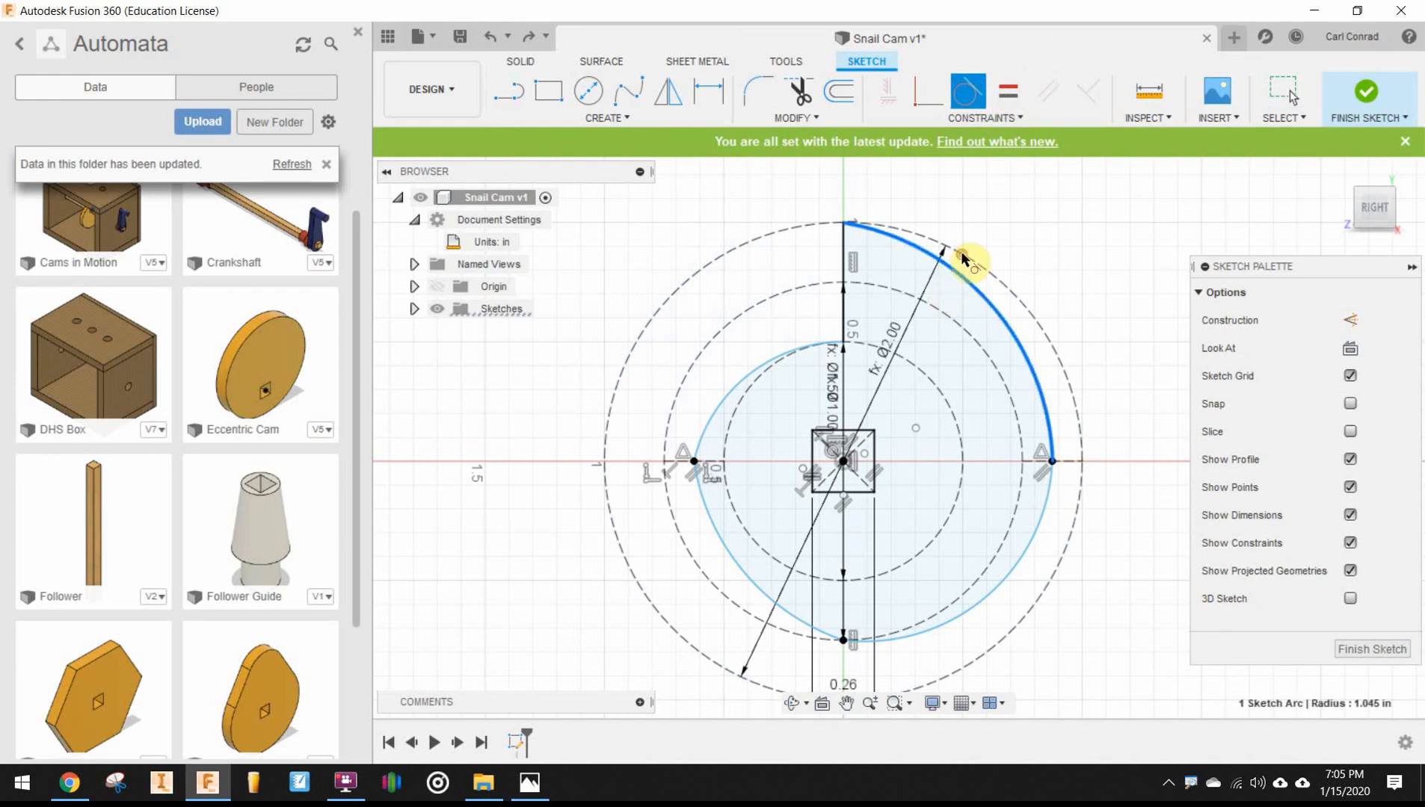
left_click(965, 261)
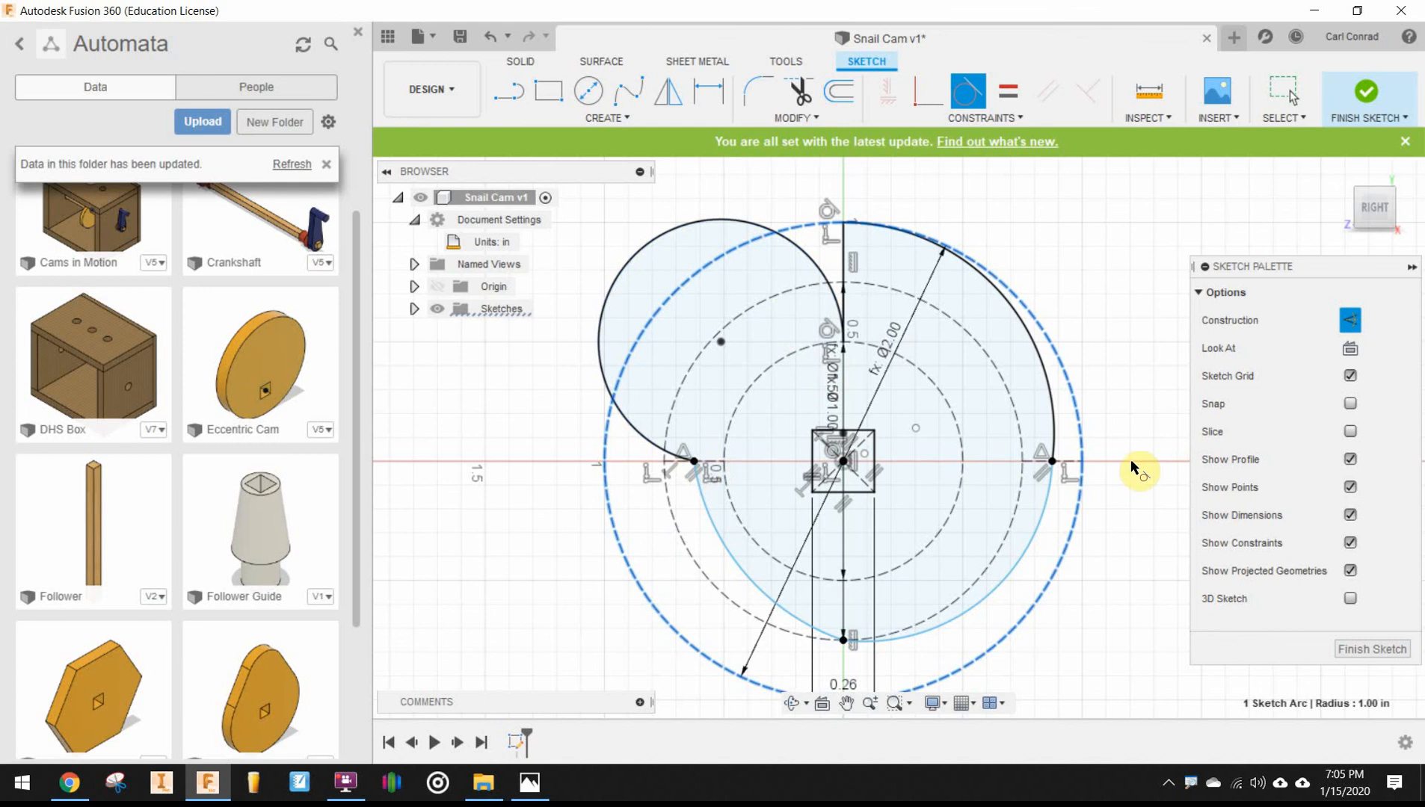
left_click(489, 40)
left_click(489, 40)
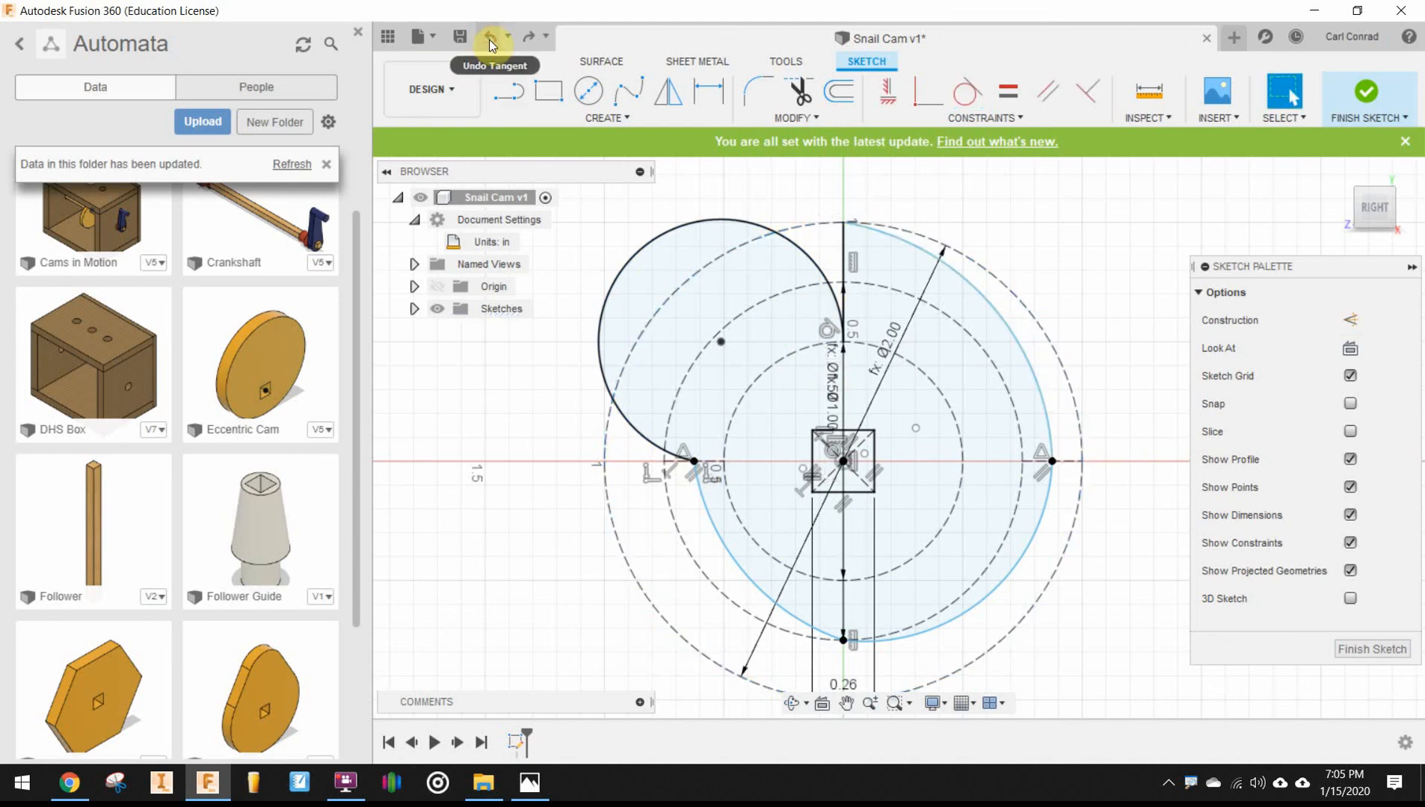
left_click(489, 40)
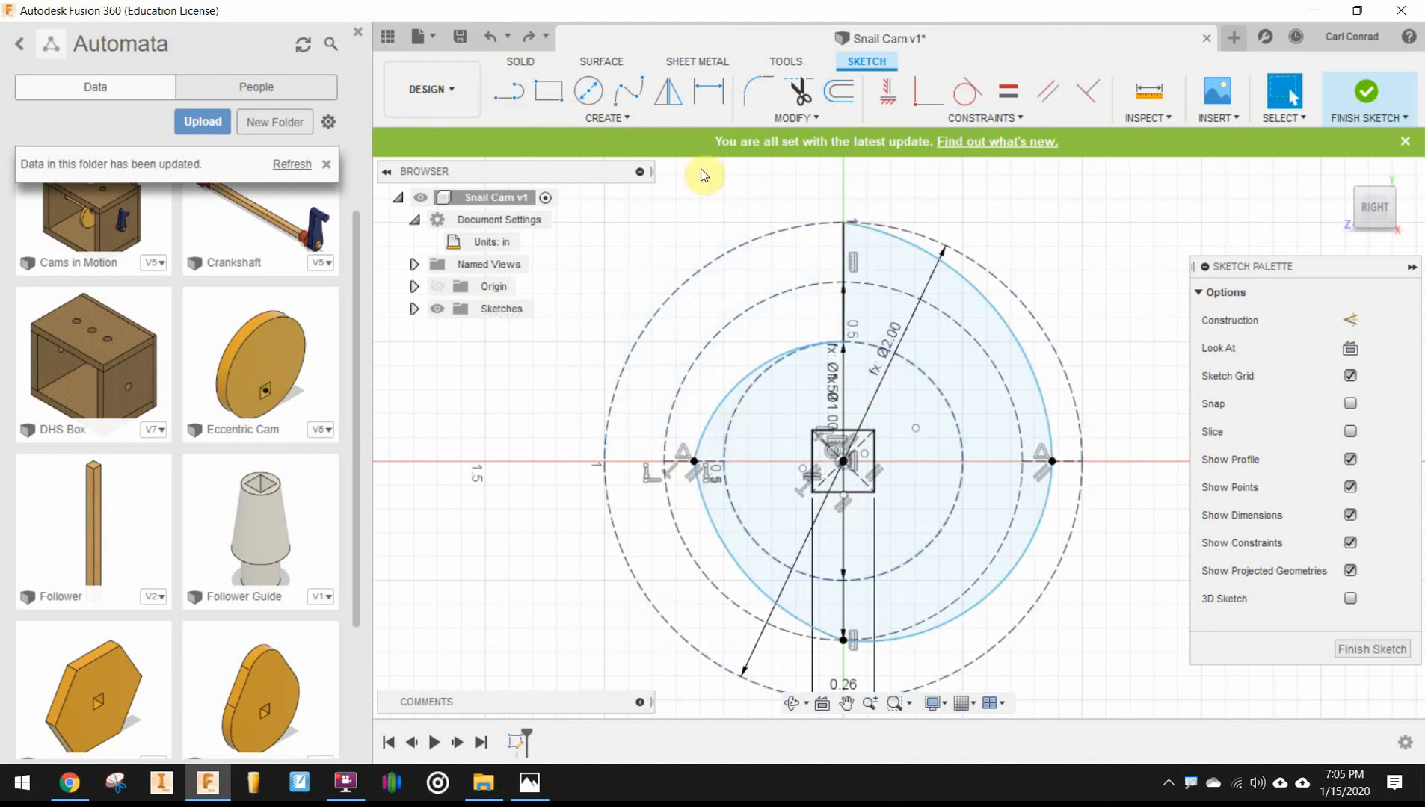
Make the upper-left arc tangent to the lower-left arc, and the lower-left arc tangent to the lower-right arc.
left_click(965, 91)
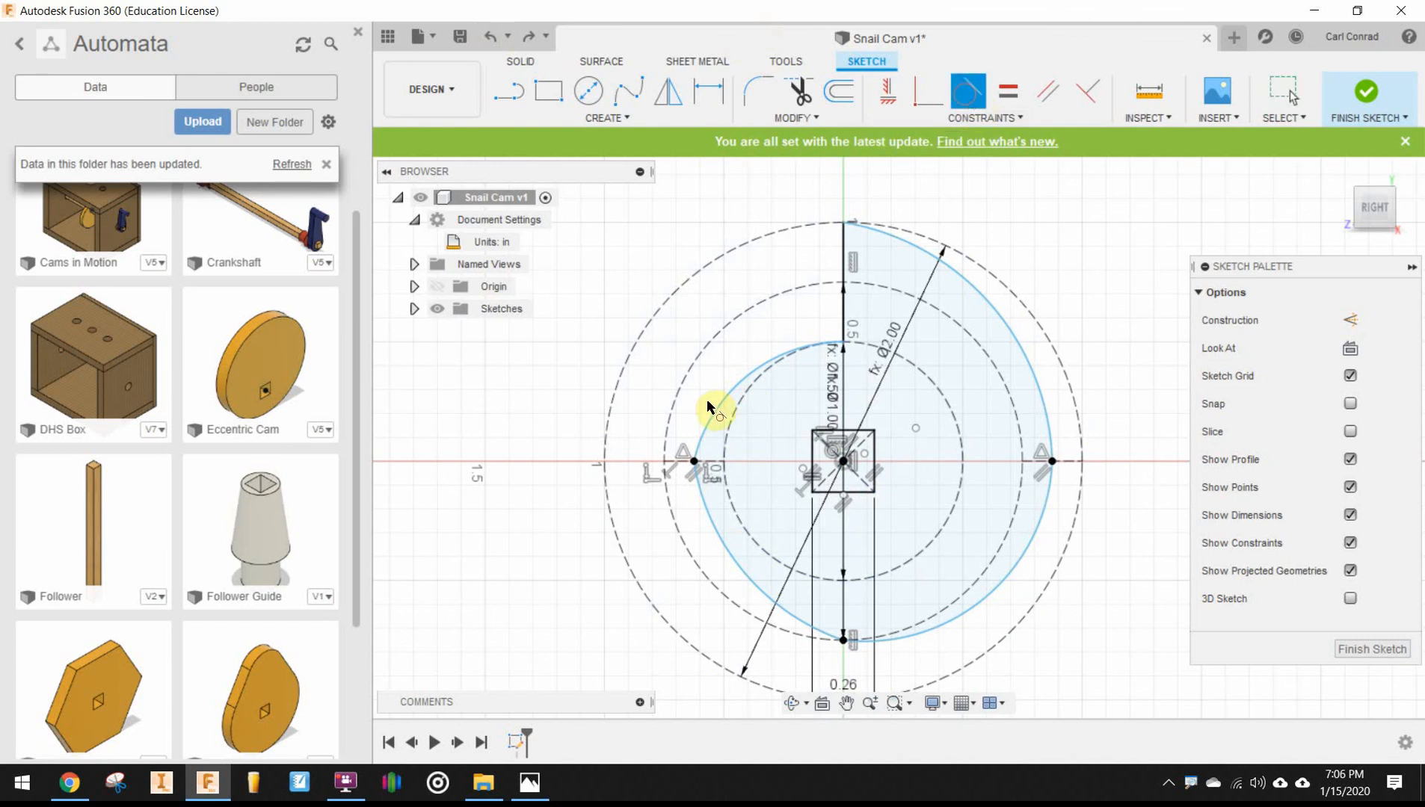
left_click(711, 428)
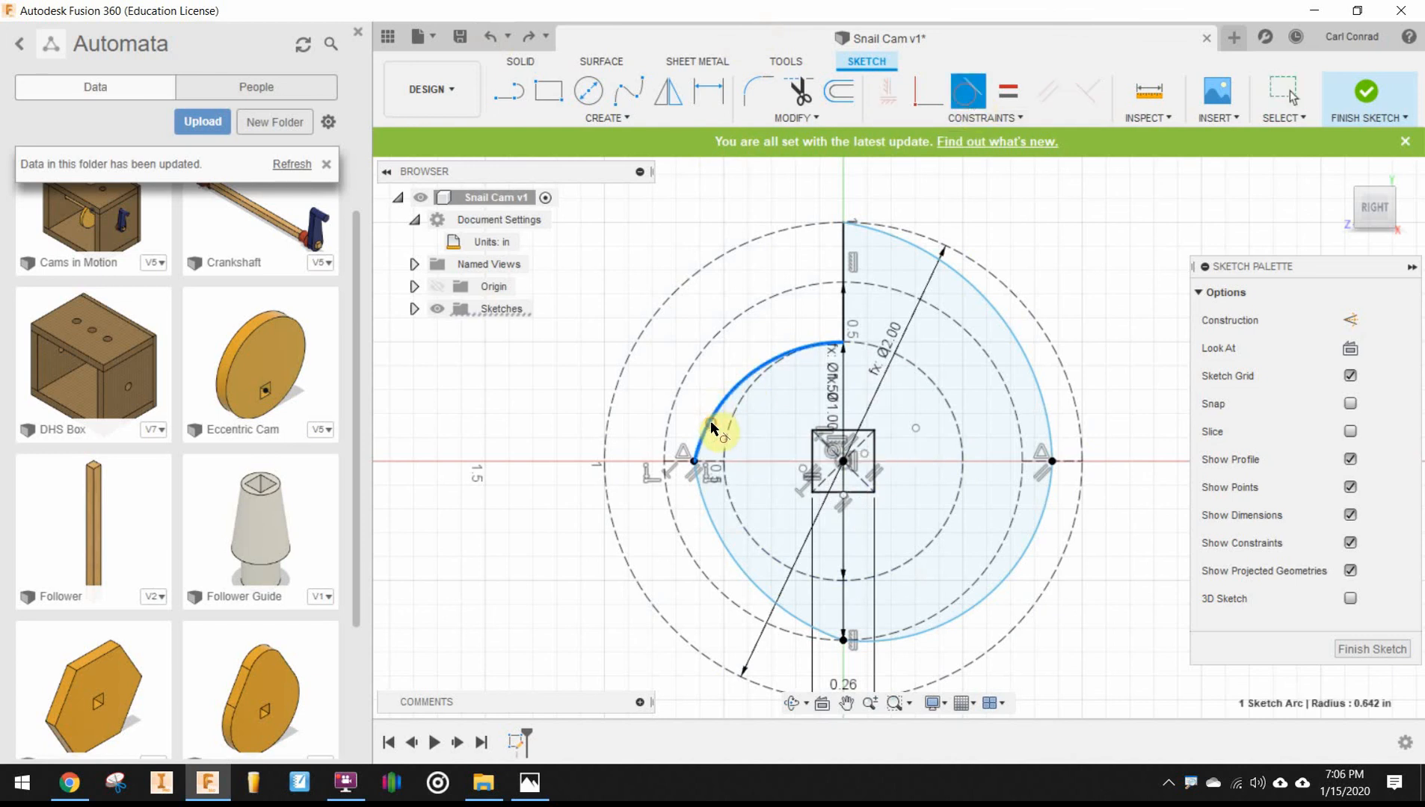
left_click(717, 521)
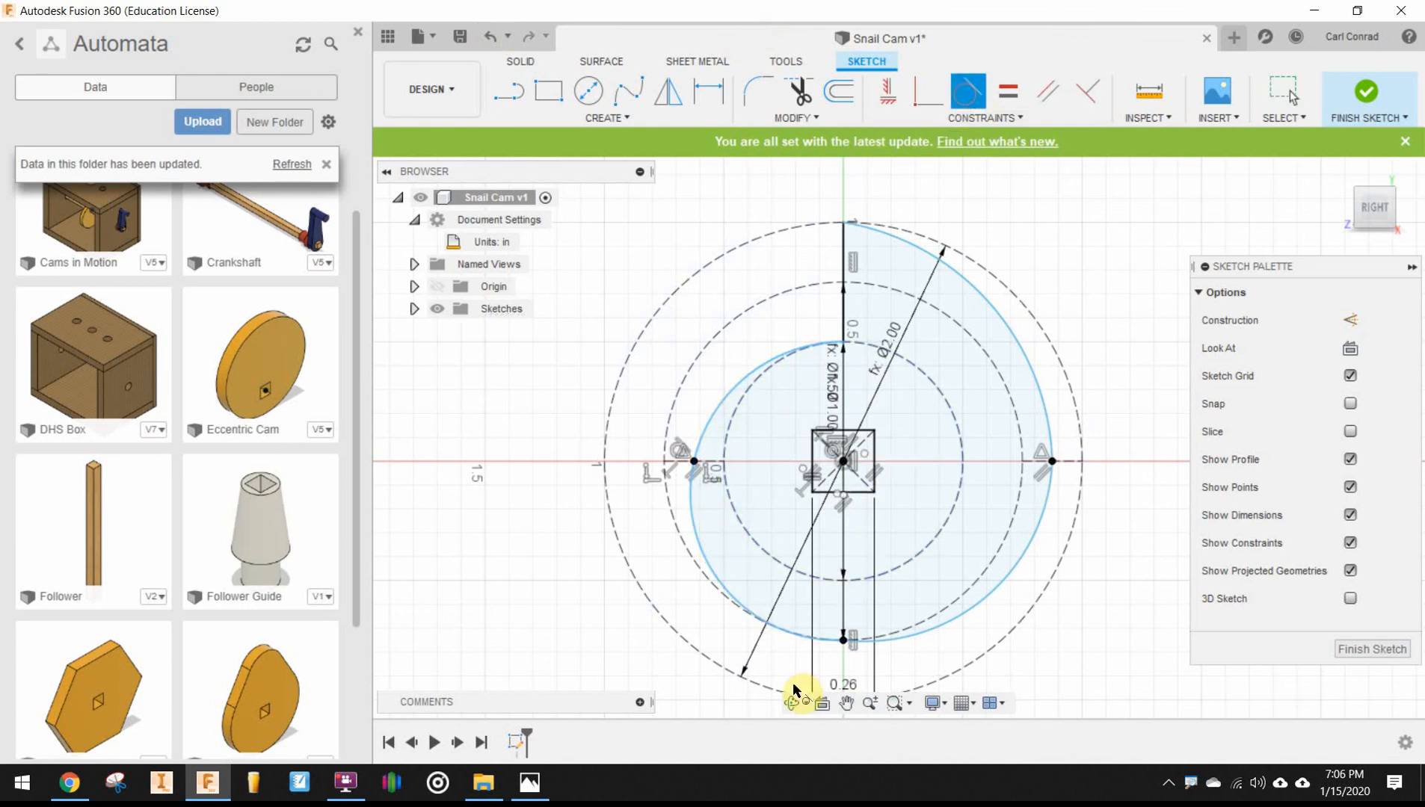
left_click(716, 577)
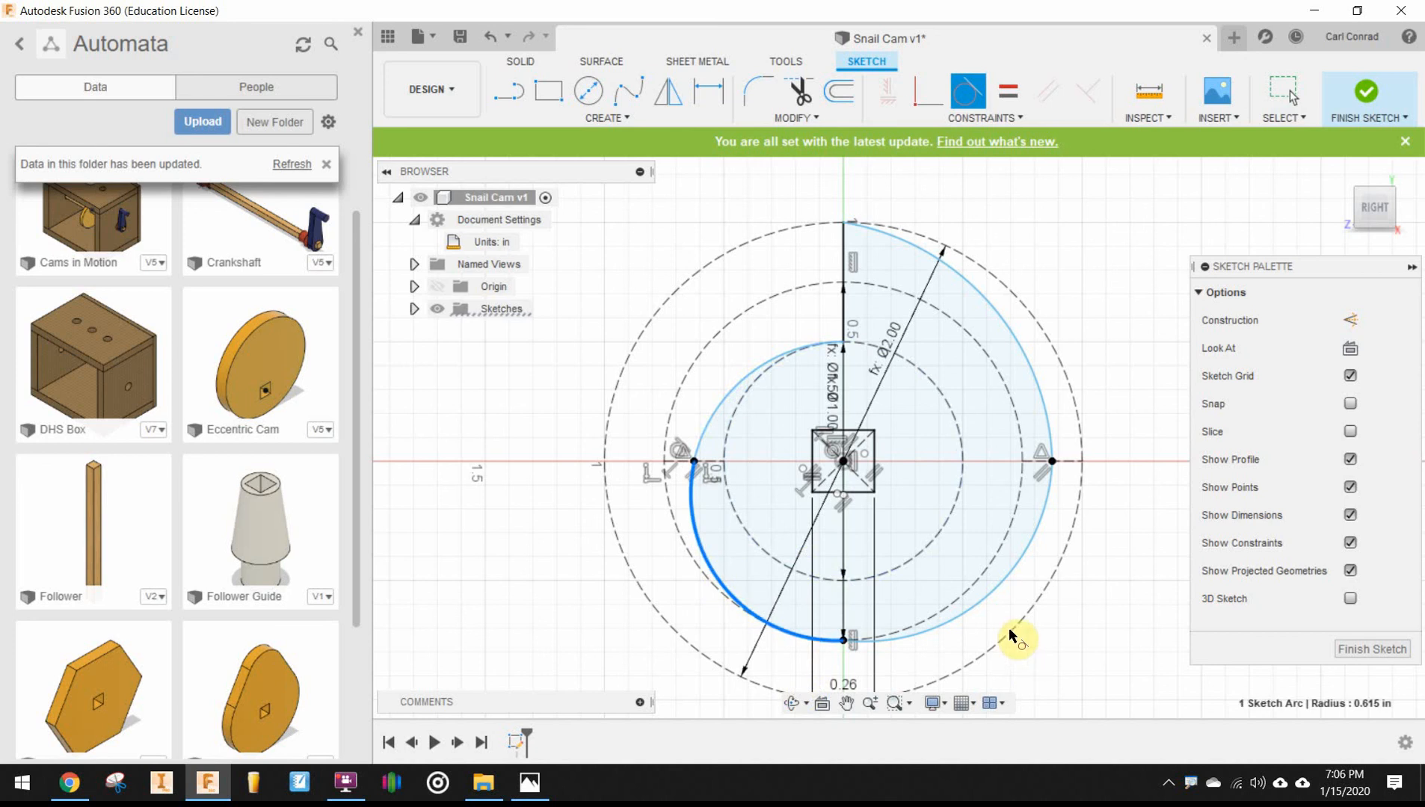
left_click(987, 598)
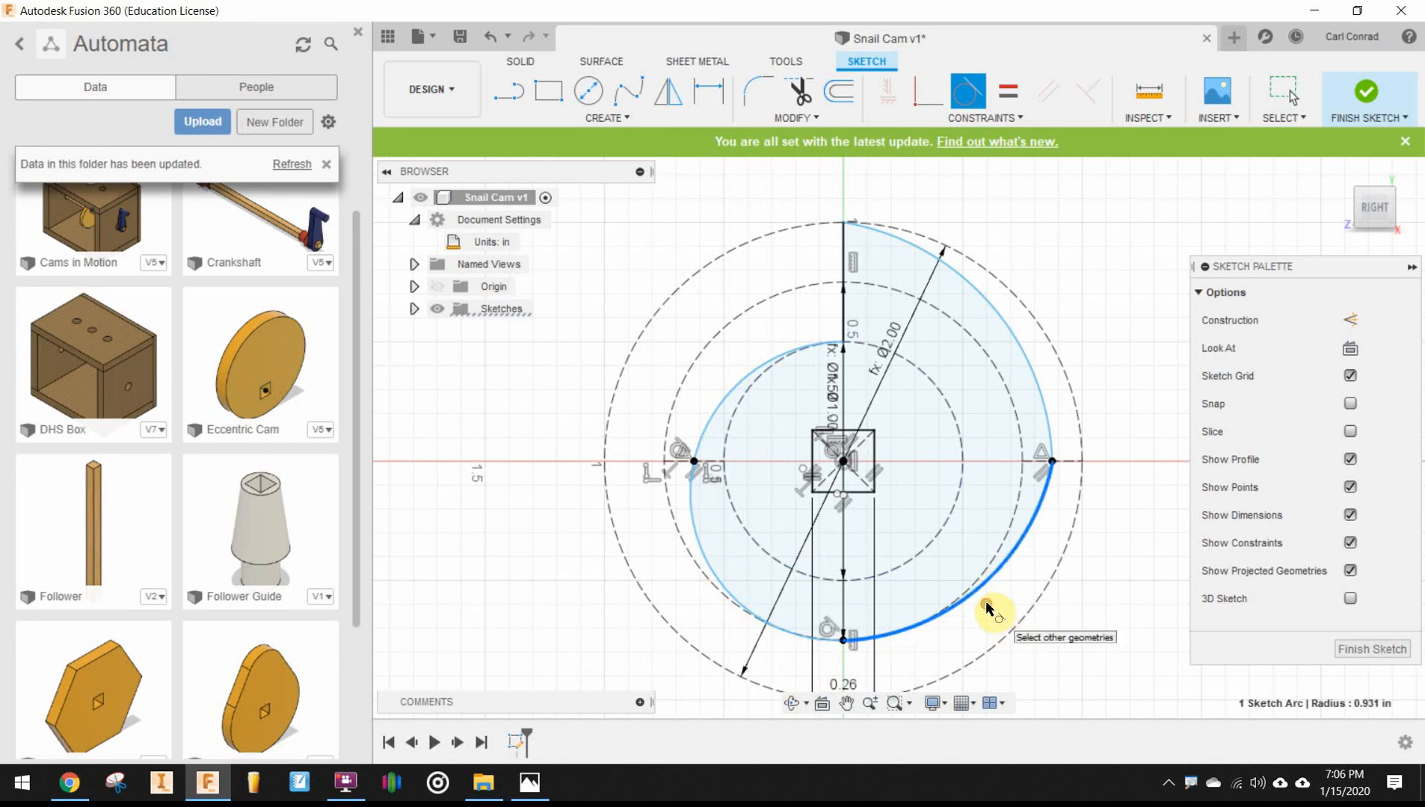
Make the upper-right arc tangent to the lower-right arc and to the 2.00 in construction circle, and finish the sketch.
left_click(1038, 400)
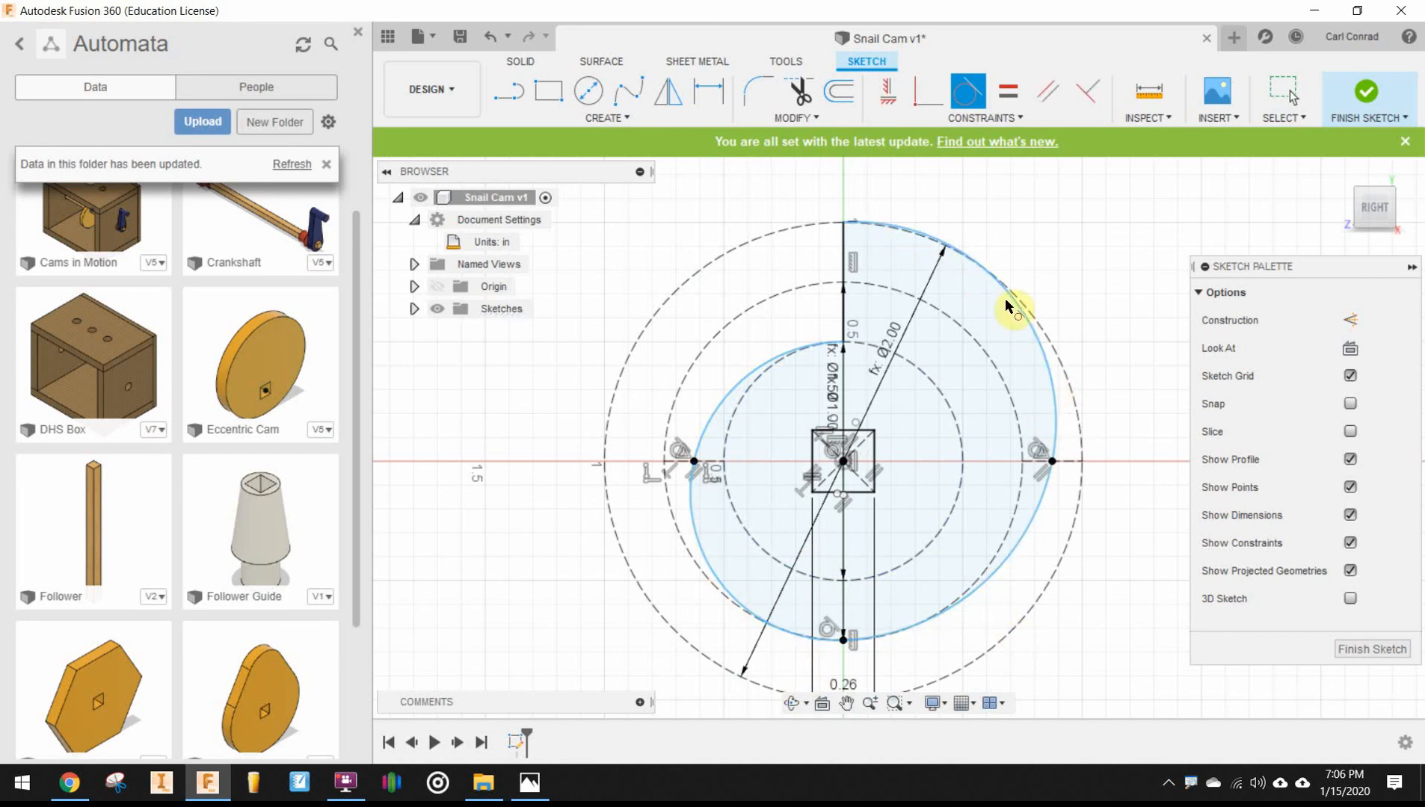
left_click(1036, 516)
left_click(1054, 426)
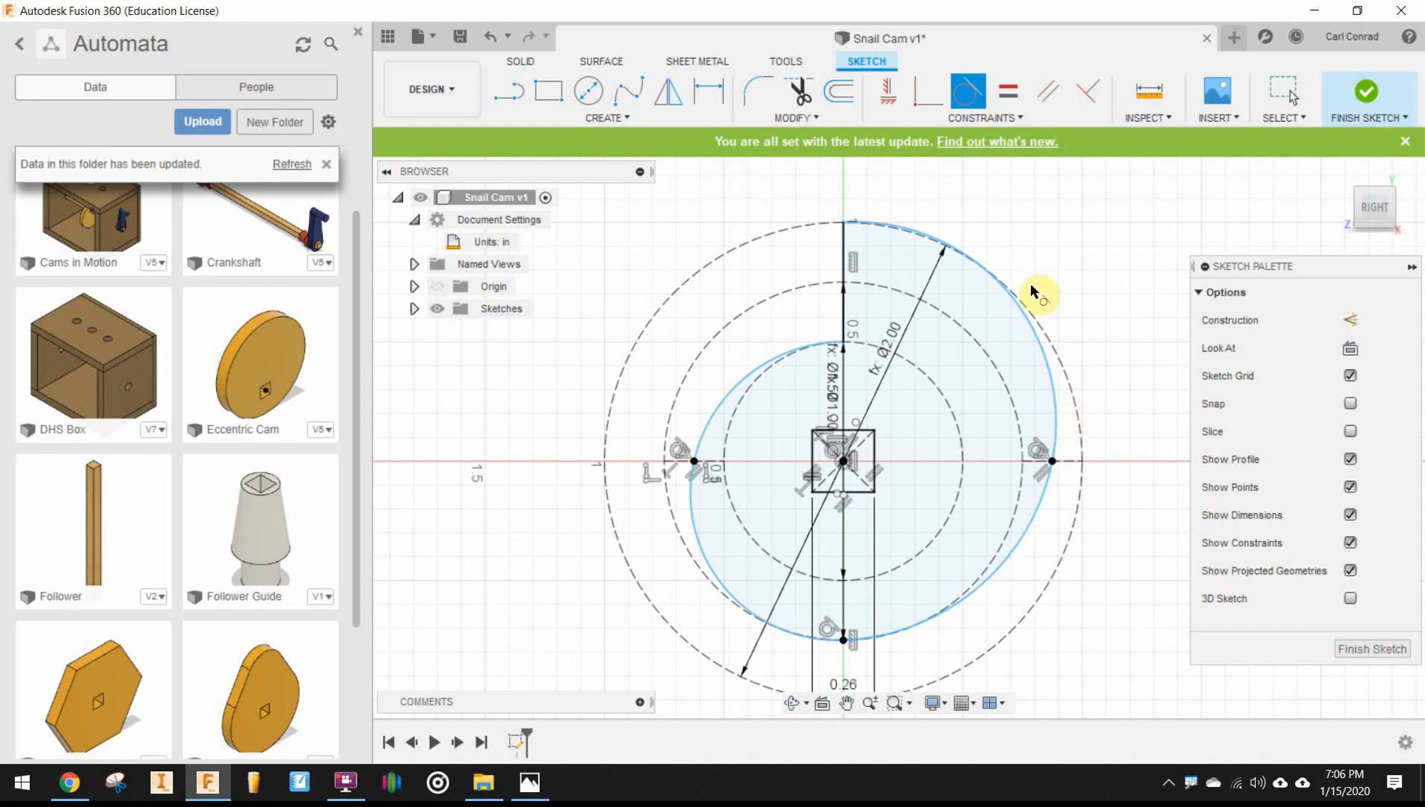
left_click(982, 269)
scroll(1082, 333, "down", 4)
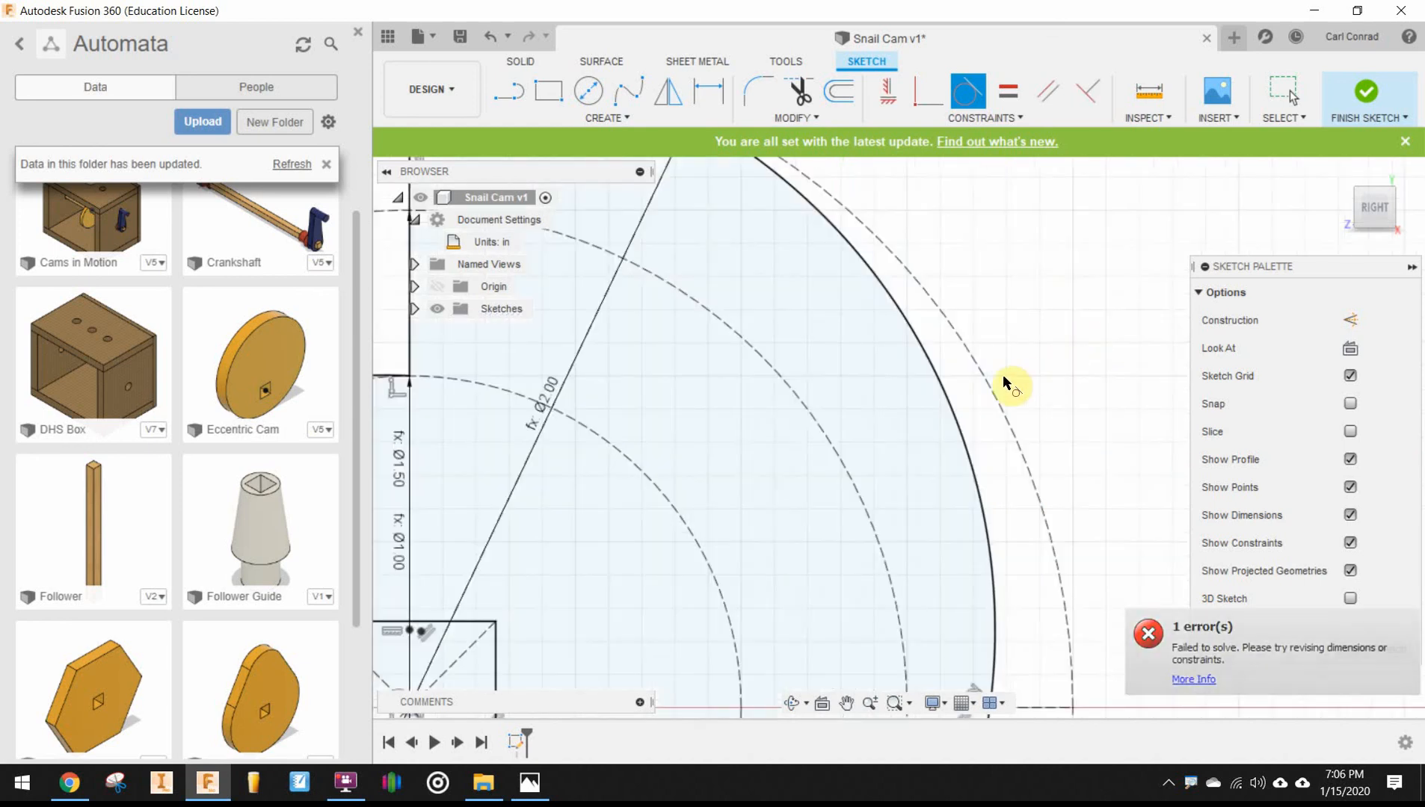
left_click(990, 399)
scroll(1024, 407, "up", 4)
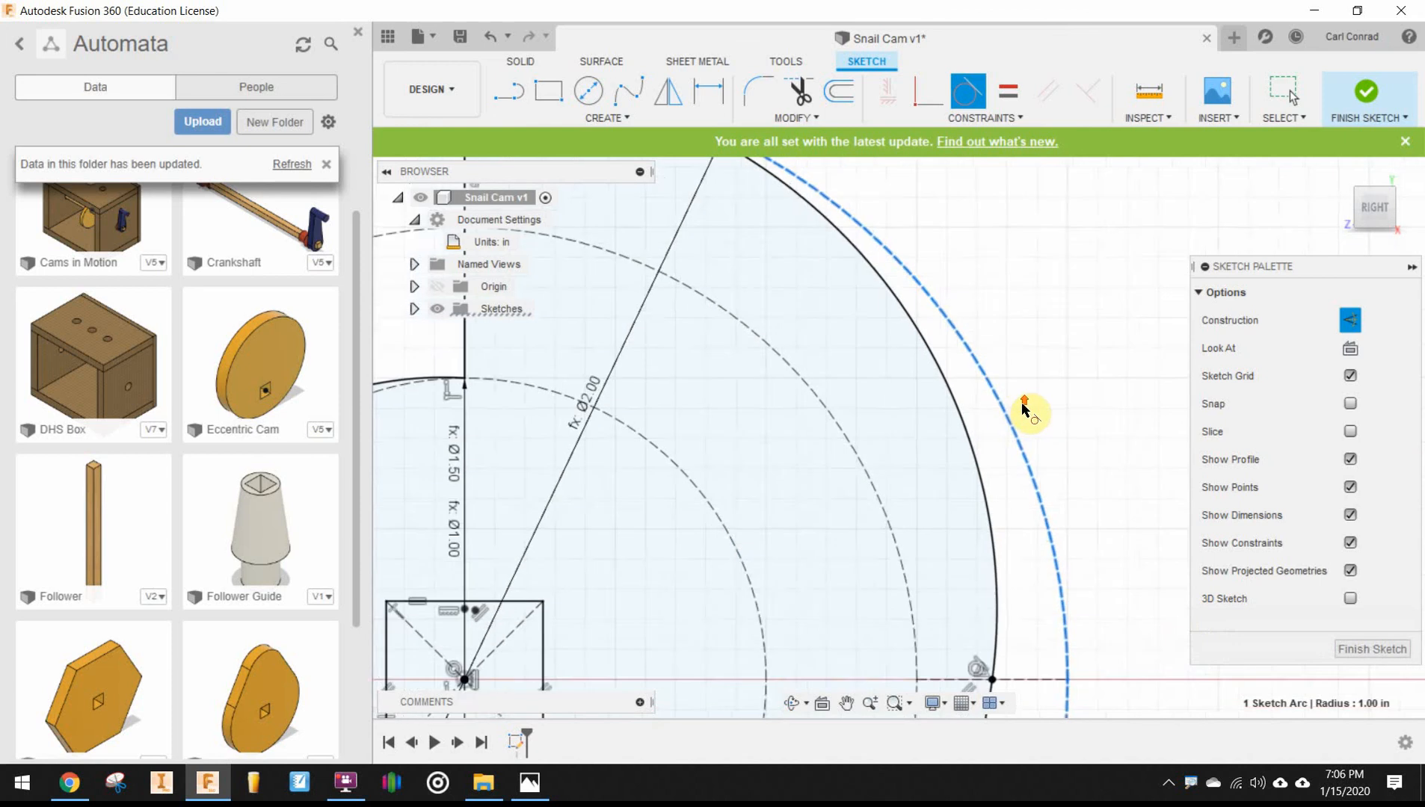
scroll(1084, 404, "up", 4)
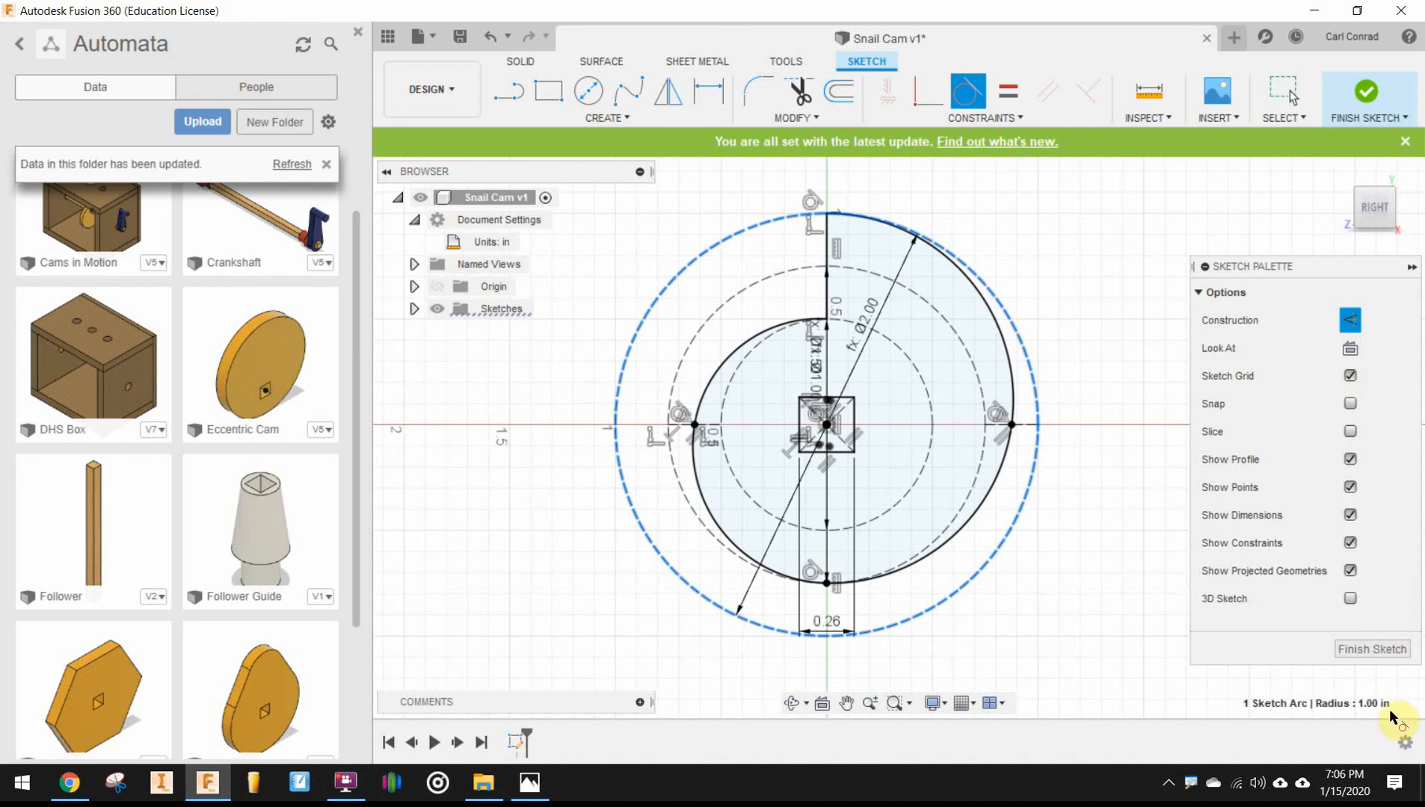
left_click(1381, 649)
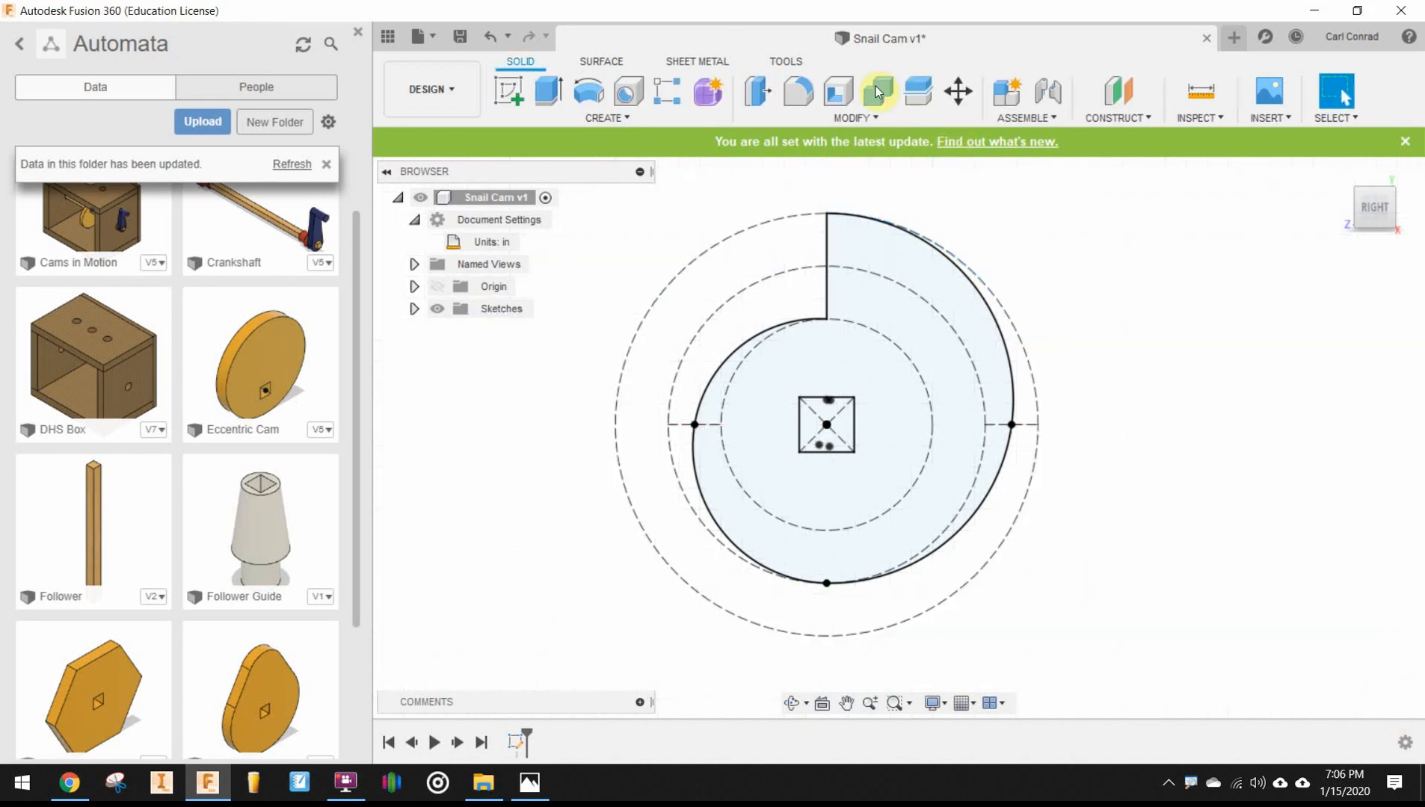
Extrude the snail profile around the square hole symmetrically as a new body, with a whole-length distance of 0.25 in.
left_click(1338, 178)
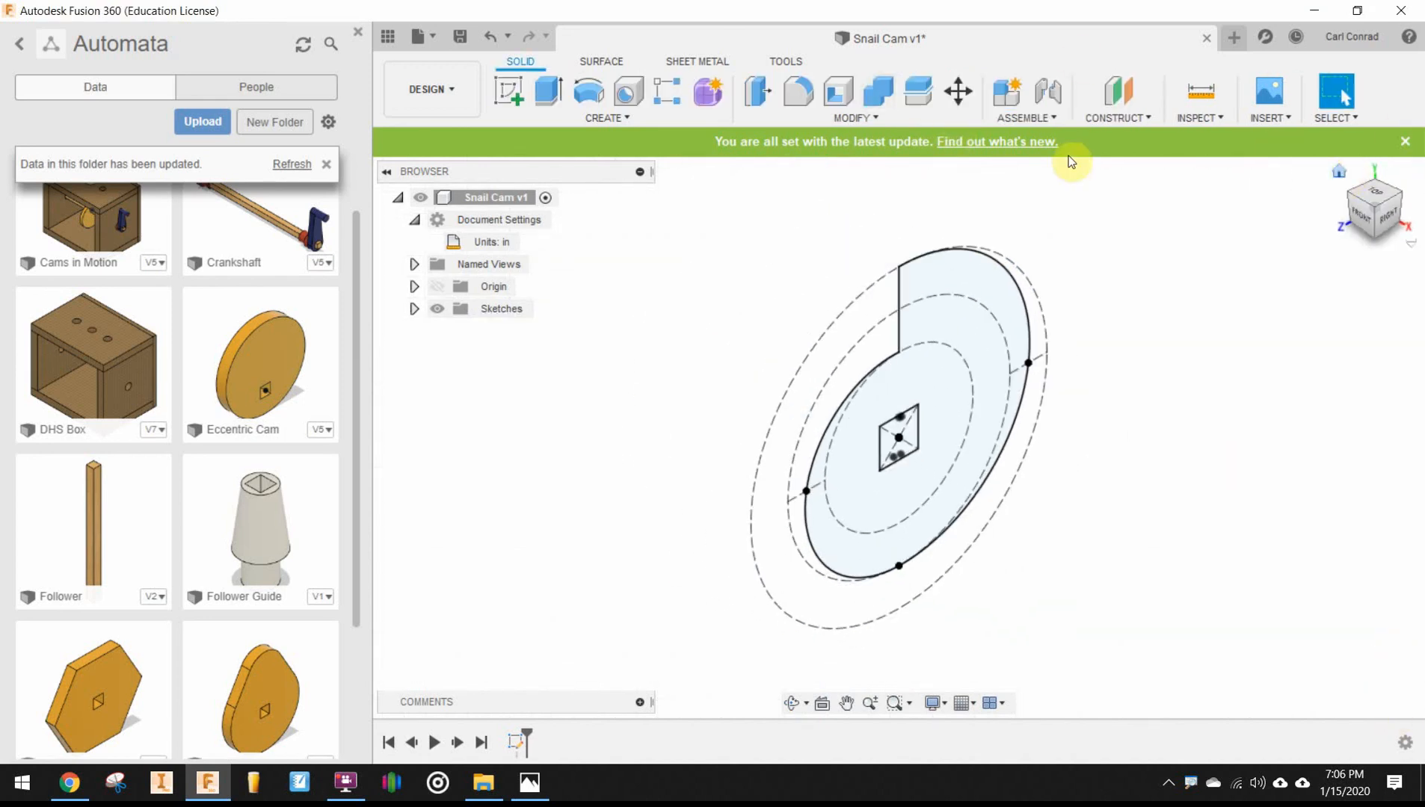
left_click(559, 97)
left_click(1245, 244)
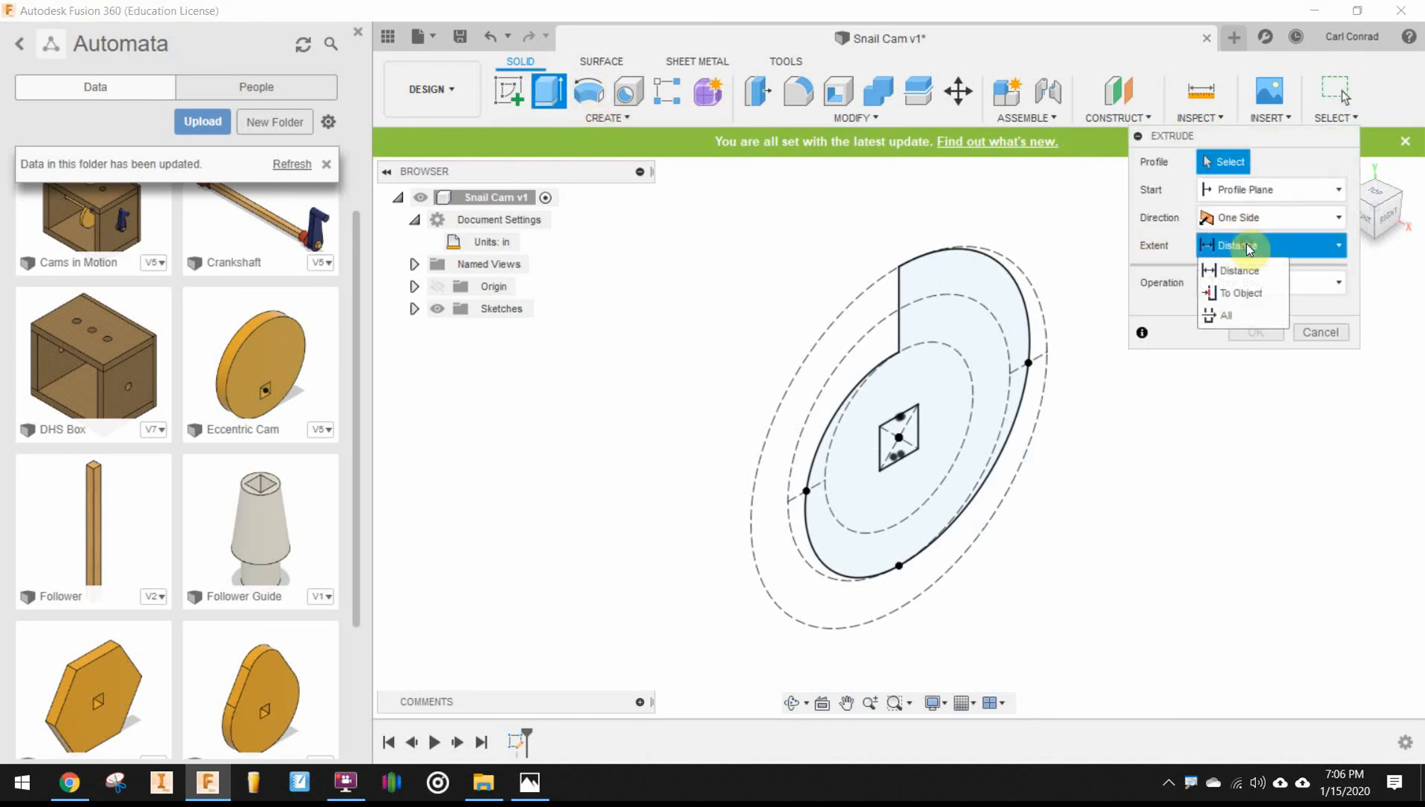
left_click(1256, 219)
left_click(1237, 290)
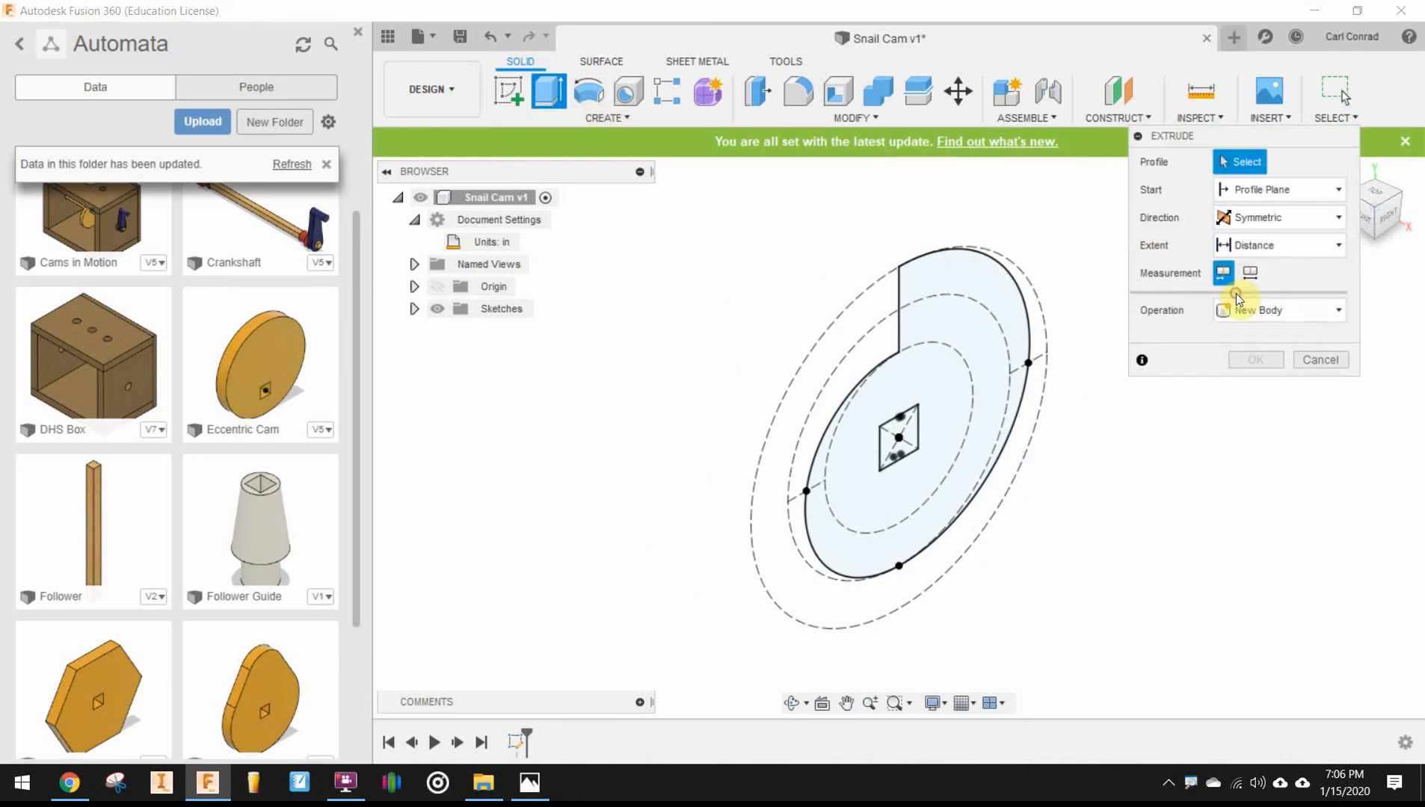
left_click(1258, 274)
left_click(1282, 246)
left_click(1258, 274)
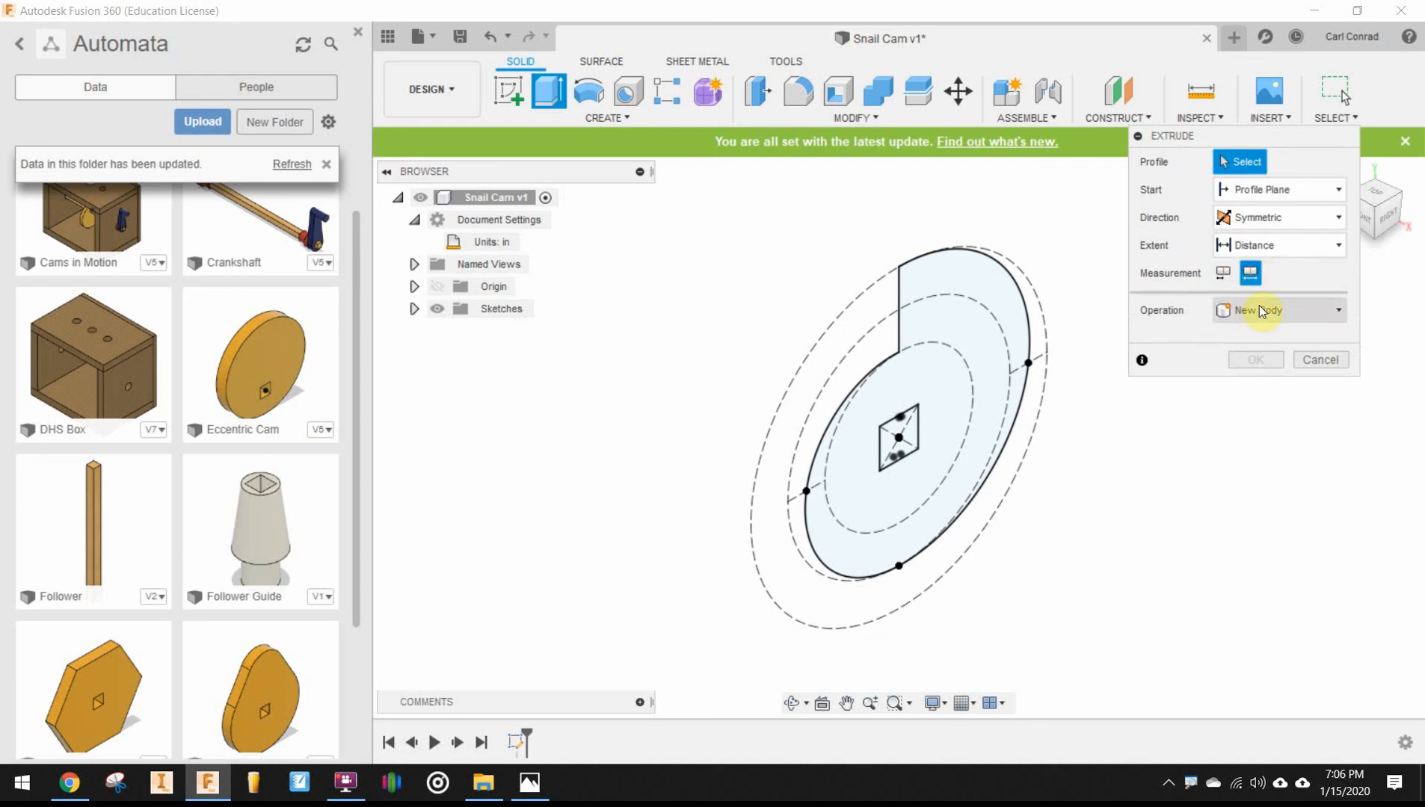
left_click(1020, 295)
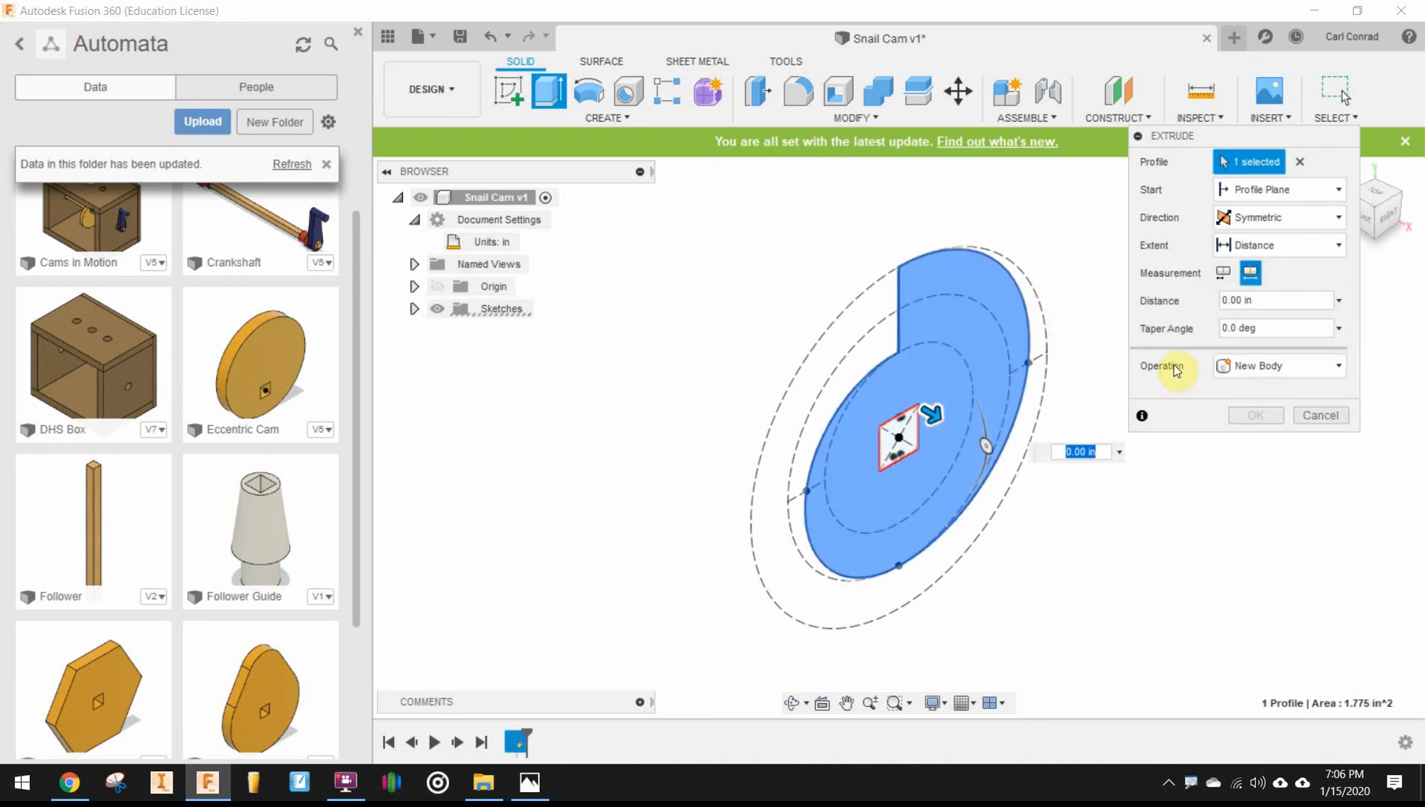
type(".25")
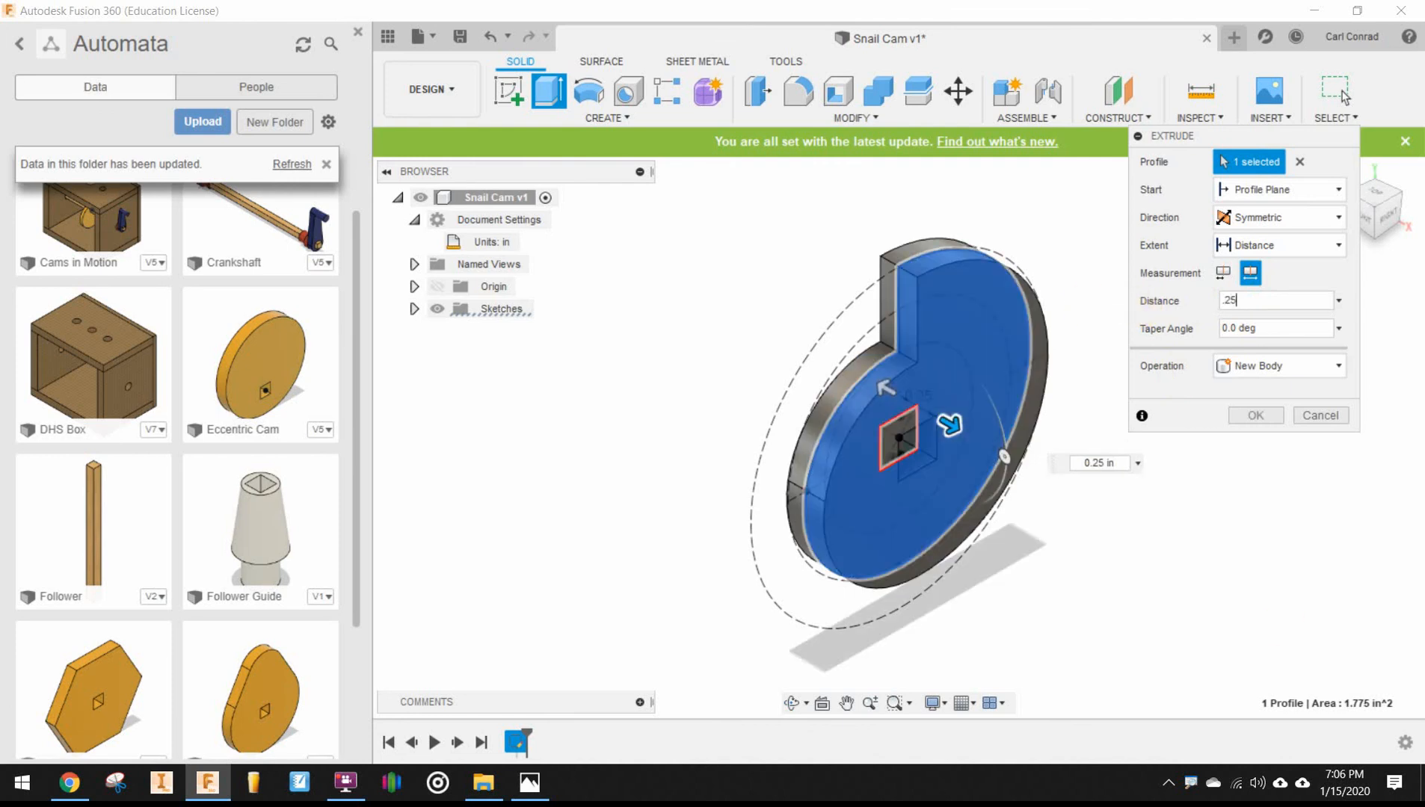
left_click(1258, 416)
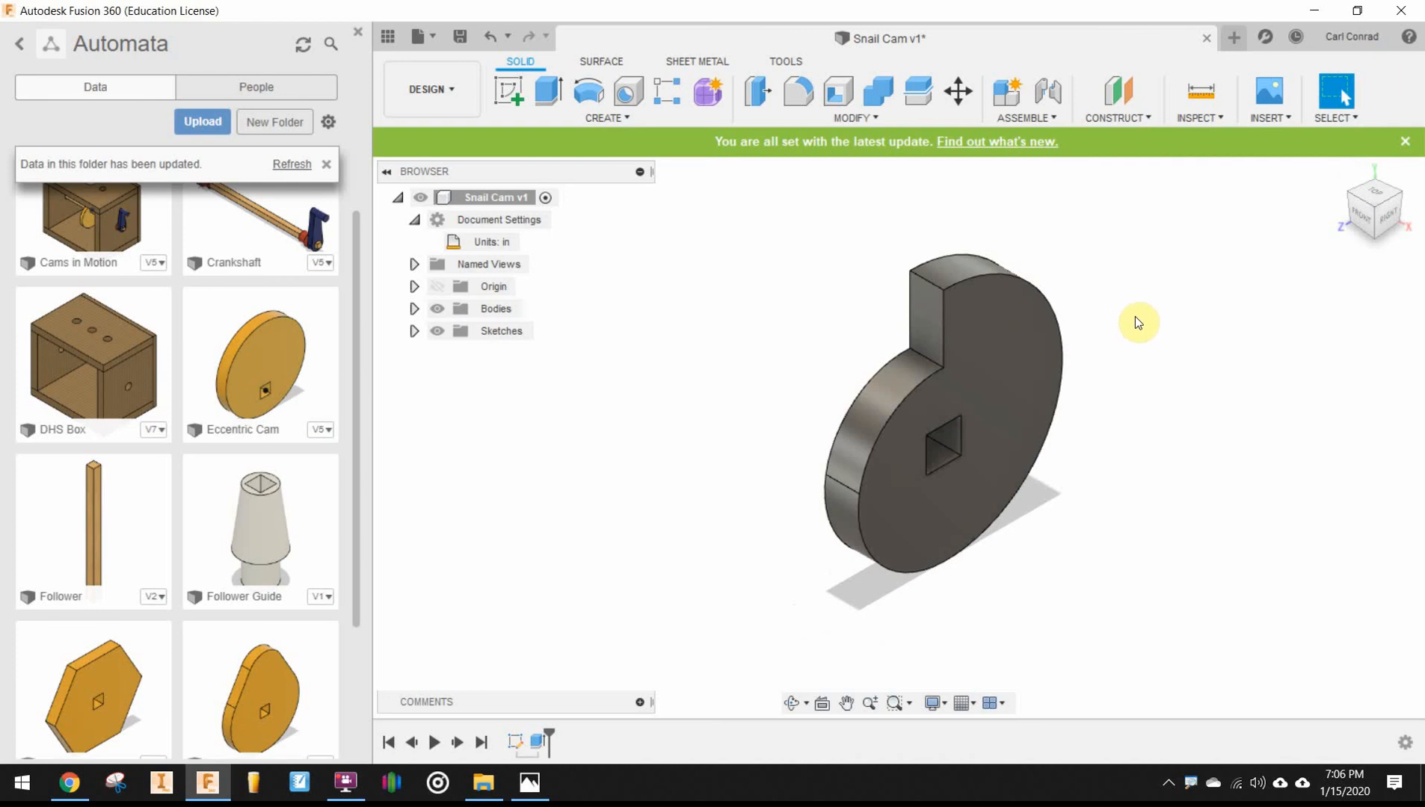
left_click_drag(1140, 321, 1093, 361)
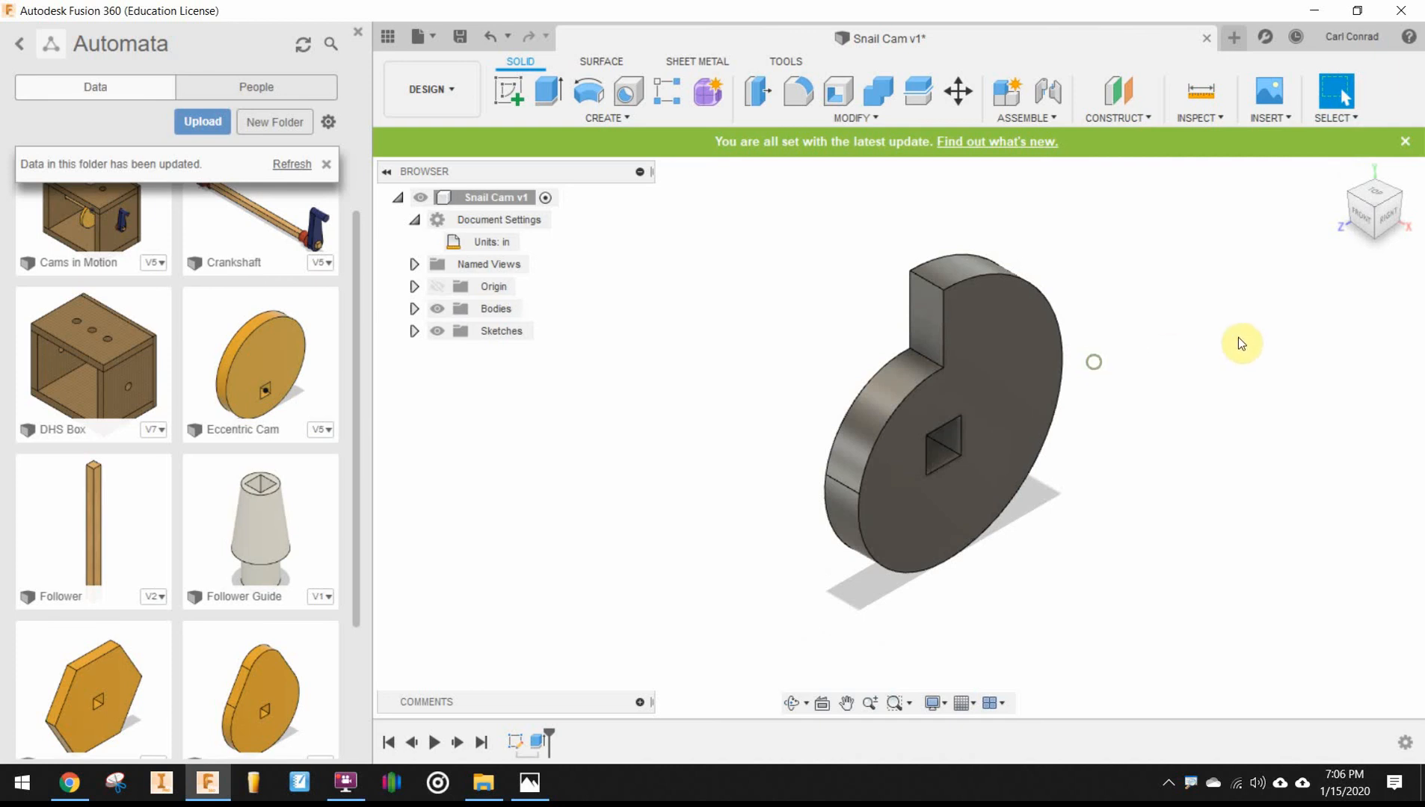